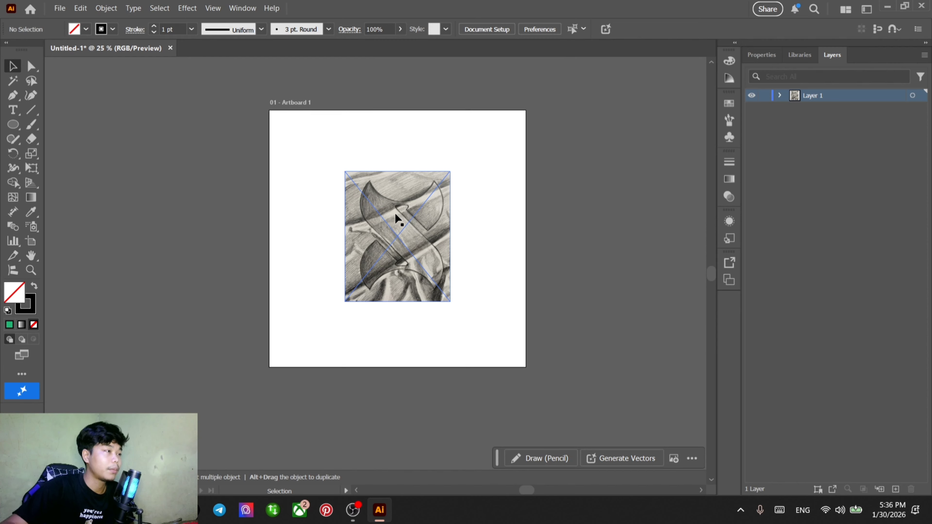
# Fade the placed pencil sketch image to 42% opacity
pyautogui.scroll(1, 396, 212)
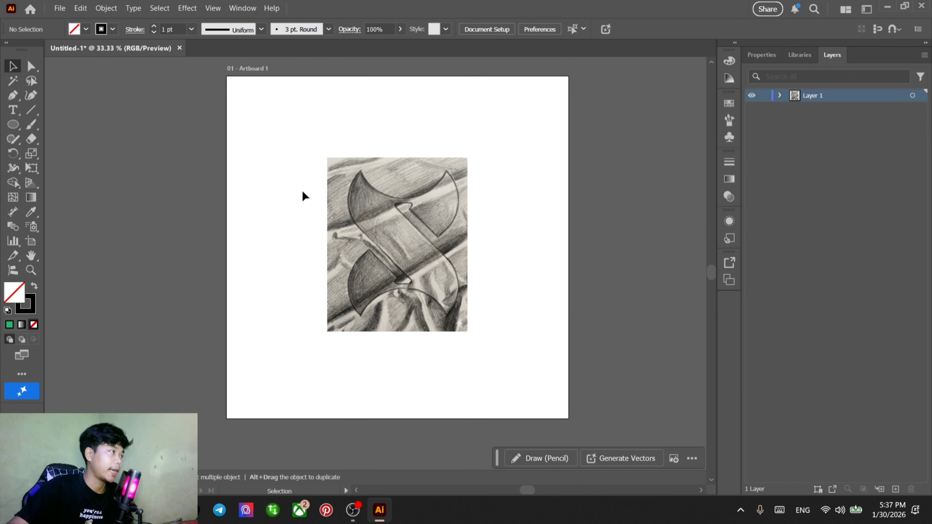
pyautogui.click(398, 199)
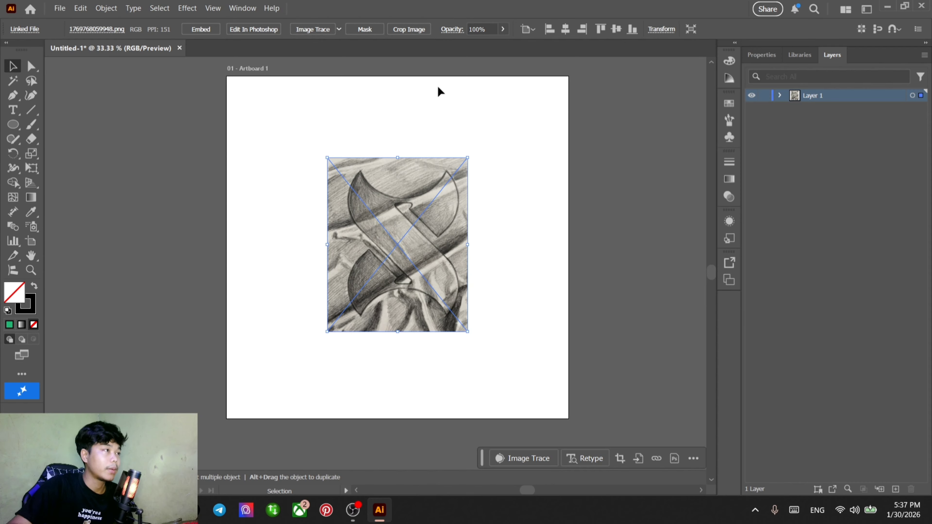
pyautogui.click(500, 30)
pyautogui.moveTo(480, 45); pyautogui.dragTo(477, 45)
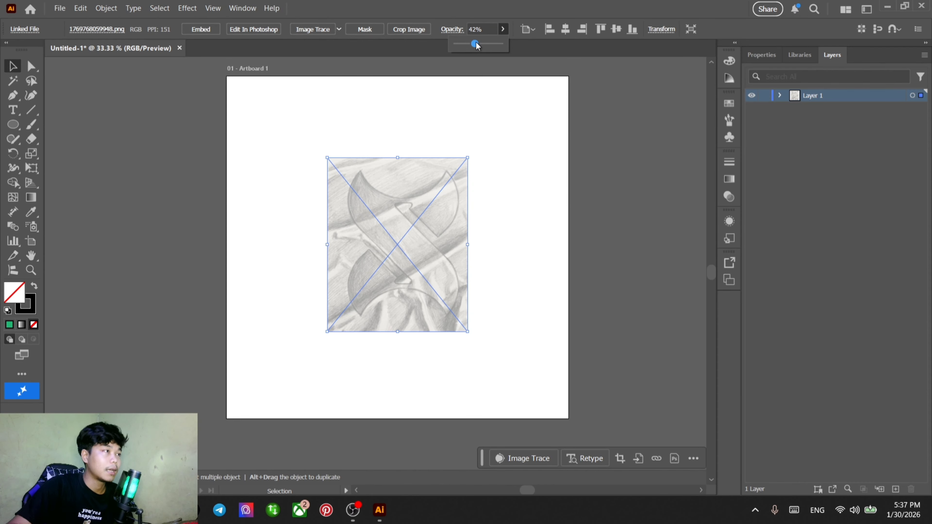
# Lock the sketch's Layer 1 and create a new layer above it for the tracing
pyautogui.click(765, 97)
pyautogui.click(896, 489)
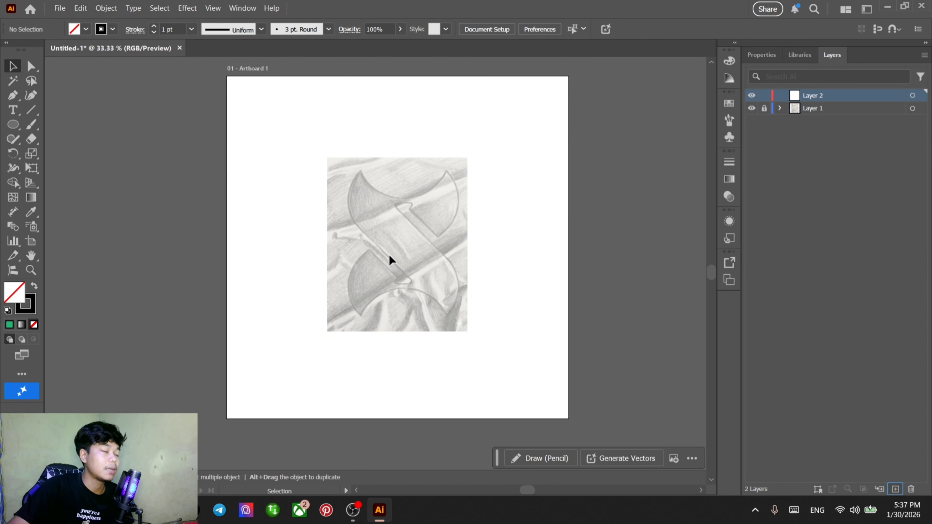
# Draw an unfilled circle with the Ellipse tool and move it over the concave curve at the sketch's upper end
pyautogui.click(13, 124)
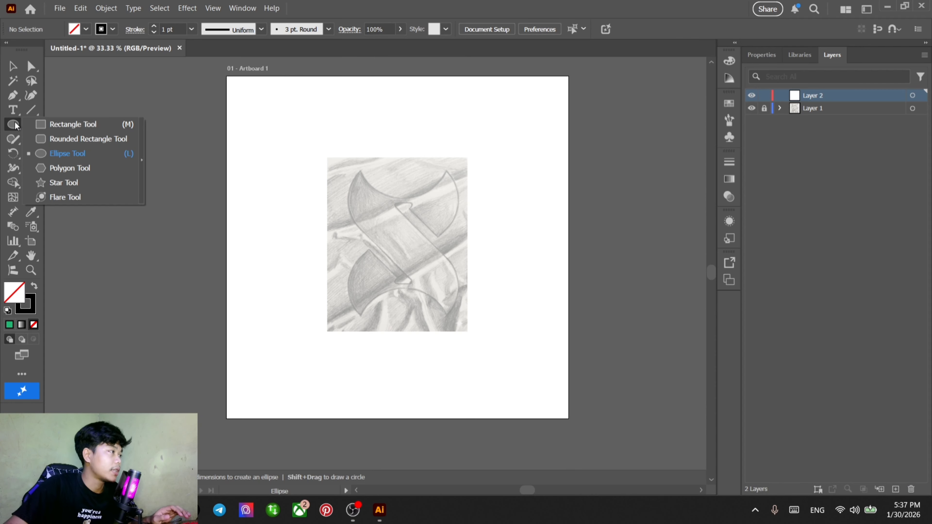
pyautogui.click(38, 124)
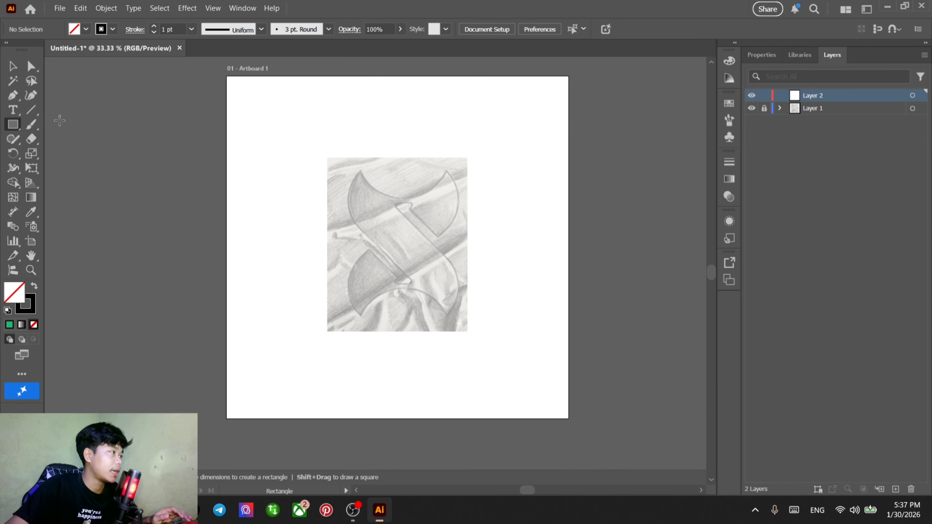
pyautogui.click(20, 130)
pyautogui.click(68, 153)
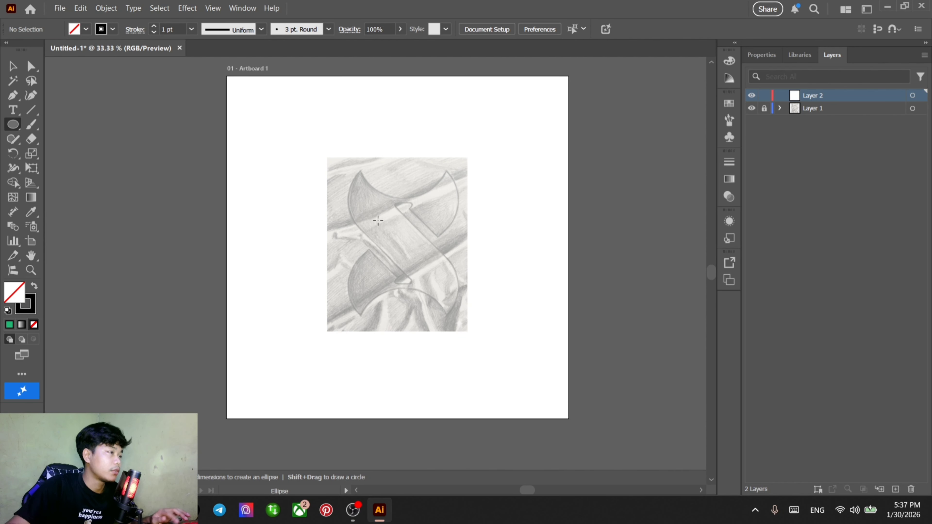
pyautogui.moveTo(408, 179); pyautogui.dragTo(375, 231)
pyautogui.moveTo(329, 150); pyautogui.dragTo(407, 255)
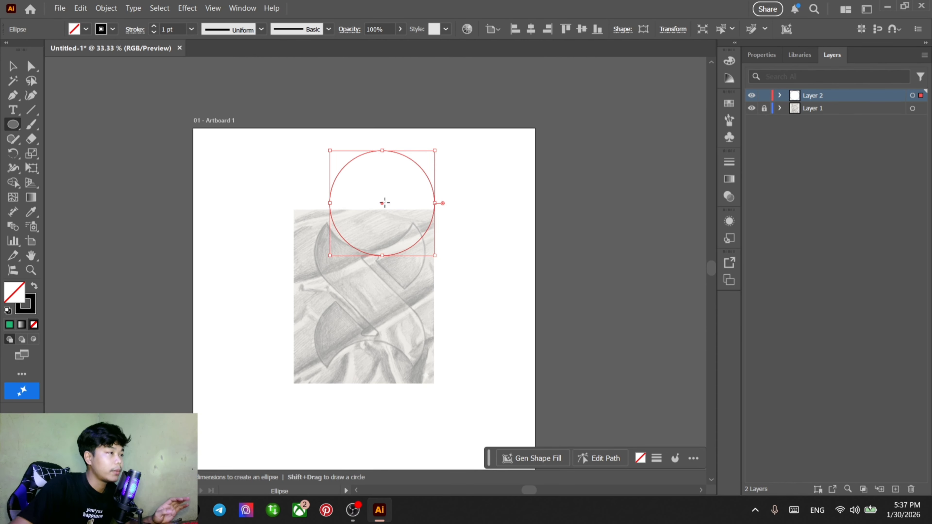
pyautogui.moveTo(384, 205); pyautogui.dragTo(372, 203)
# Undo the extra ellipse drawn over the lower curve and fine-tune the first circle's position against the upper concave arc
pyautogui.moveTo(298, 292); pyautogui.dragTo(389, 365)
pyautogui.hotkey('ctrl', 'z')
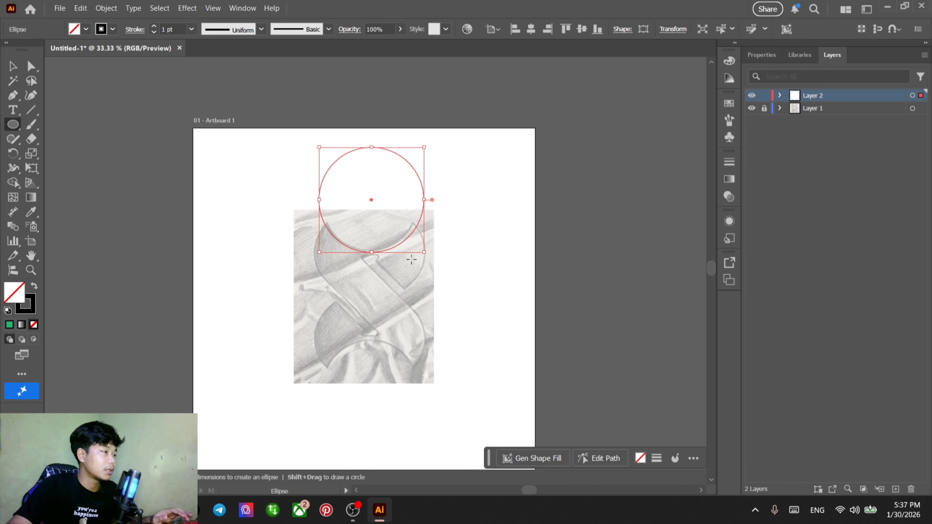
pyautogui.scroll(4, 374, 204)
pyautogui.scroll(-2, 373, 204)
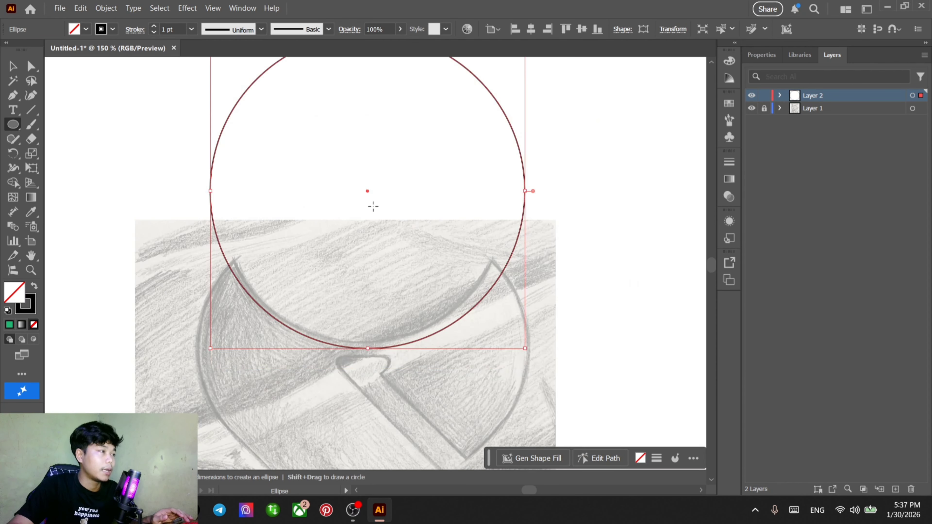
pyautogui.moveTo(369, 199); pyautogui.dragTo(373, 196)
pyautogui.moveTo(479, 197); pyautogui.dragTo(466, 198)
pyautogui.scroll(-1, 519, 236)
pyautogui.hscroll(1, 518, 235)
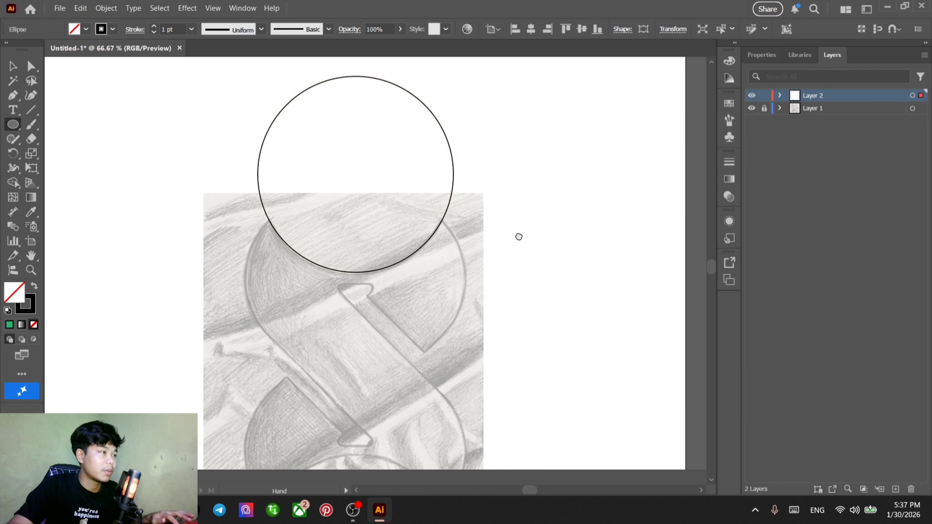
# Duplicate the circle straight down and reshape the copy into a wider ellipse that follows the outer curves of the sketch's upper half
pyautogui.click(32, 68)
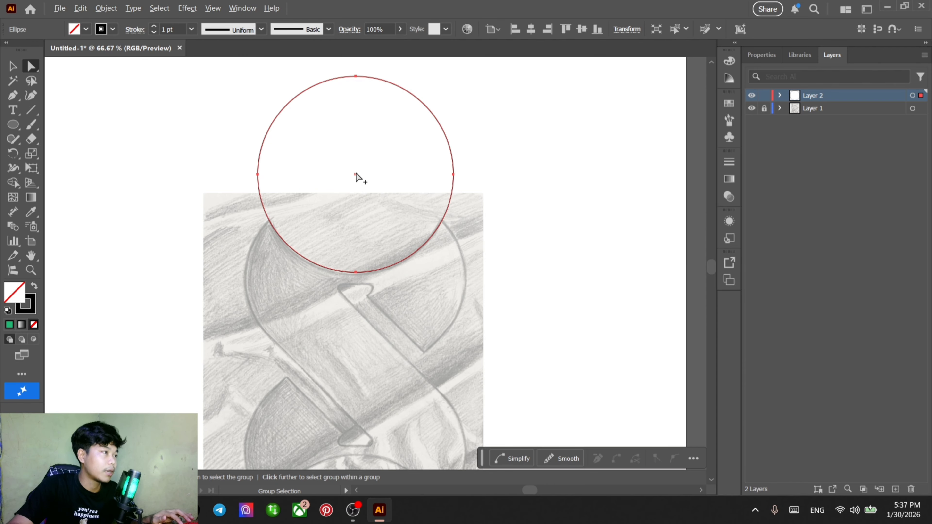
pyautogui.moveTo(358, 177); pyautogui.dragTo(367, 286)
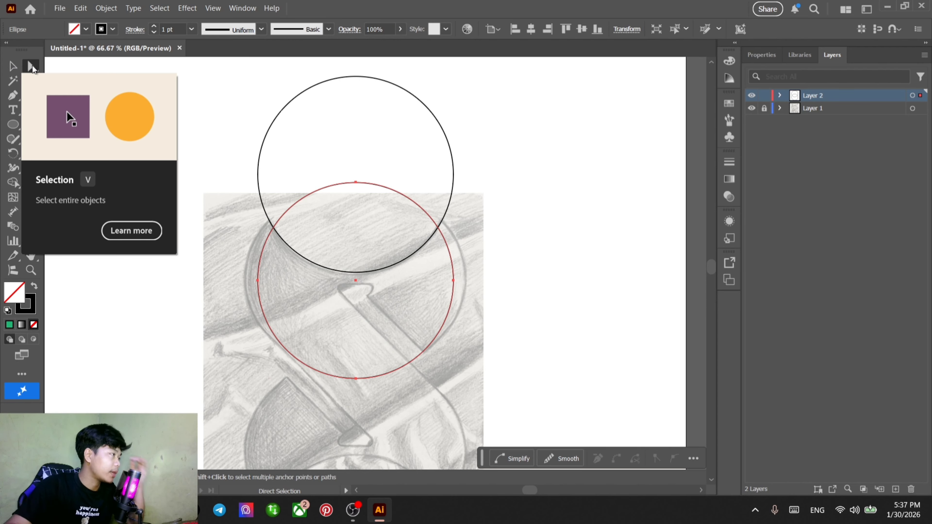
pyautogui.click(12, 66)
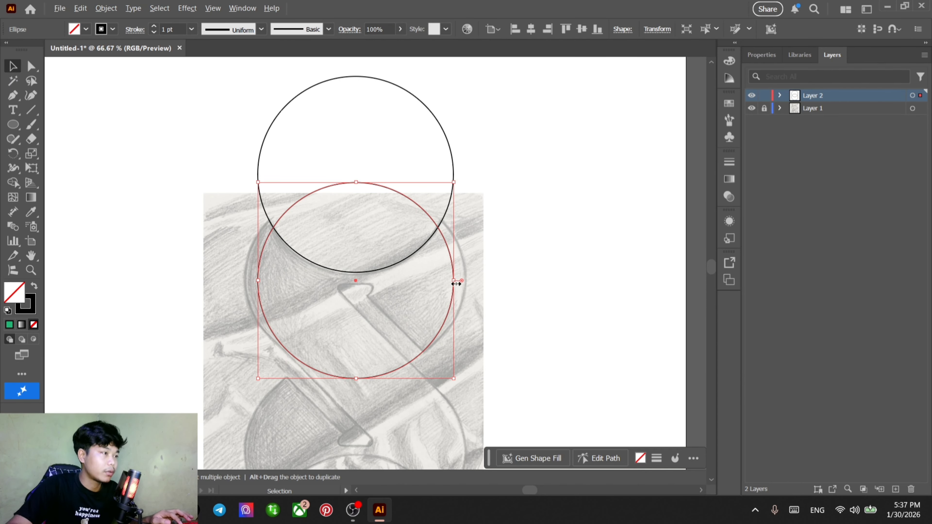
pyautogui.moveTo(456, 283); pyautogui.dragTo(468, 280)
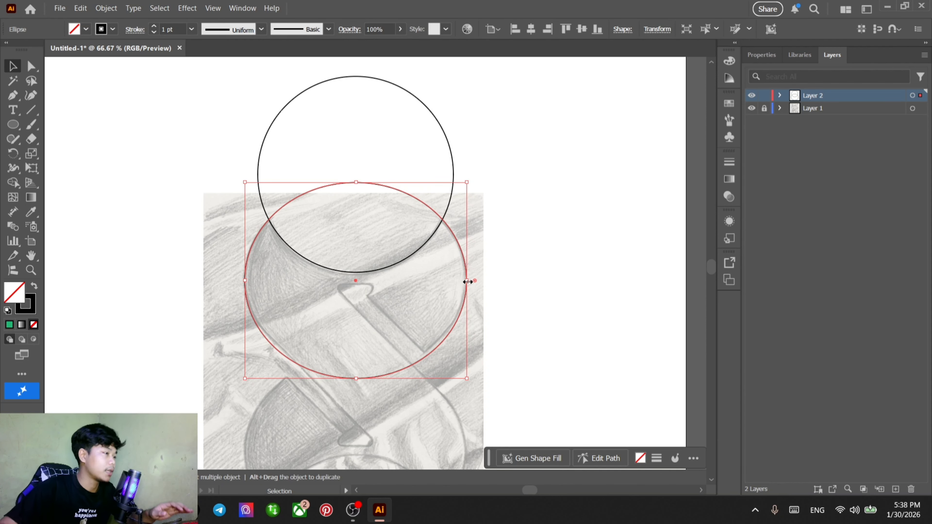
pyautogui.moveTo(356, 379); pyautogui.dragTo(356, 370)
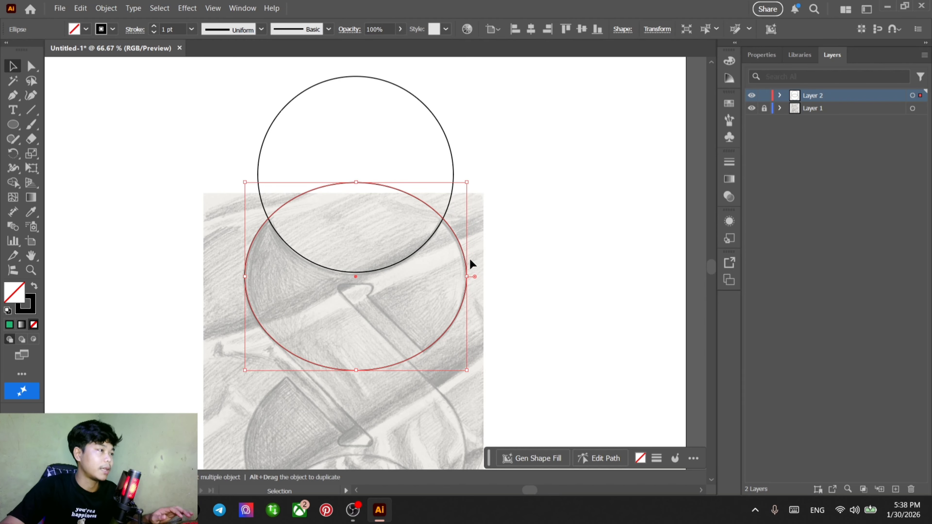
pyautogui.click(514, 281)
# Draw a straight 45-degree line running diagonally from the sketch's upper-left edge past its lower-right edge
pyautogui.scroll(-2, 519, 294)
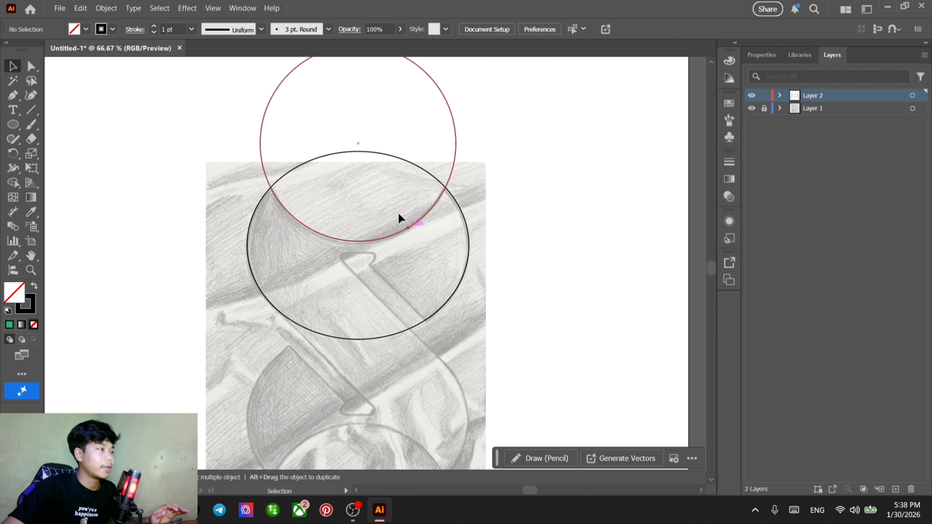
pyautogui.moveTo(520, 354); pyautogui.dragTo(507, 313)
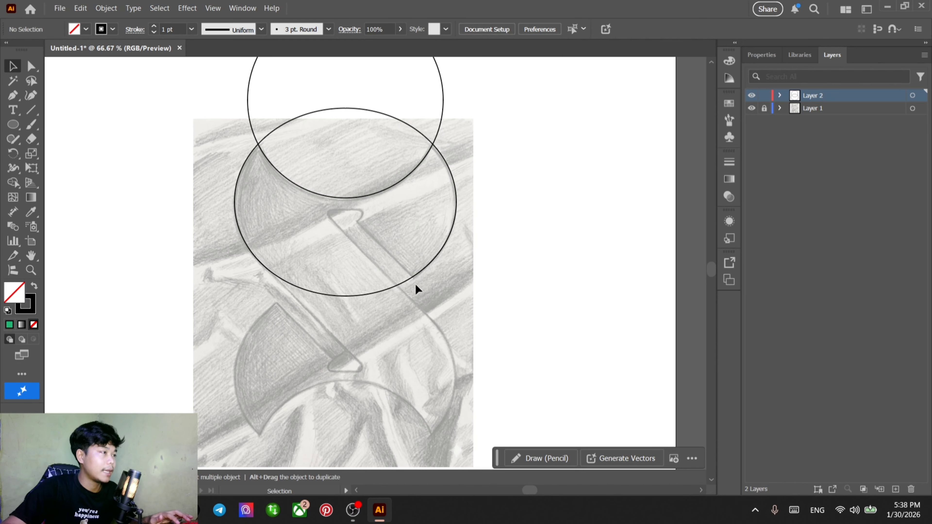
pyautogui.moveTo(491, 345); pyautogui.dragTo(471, 302)
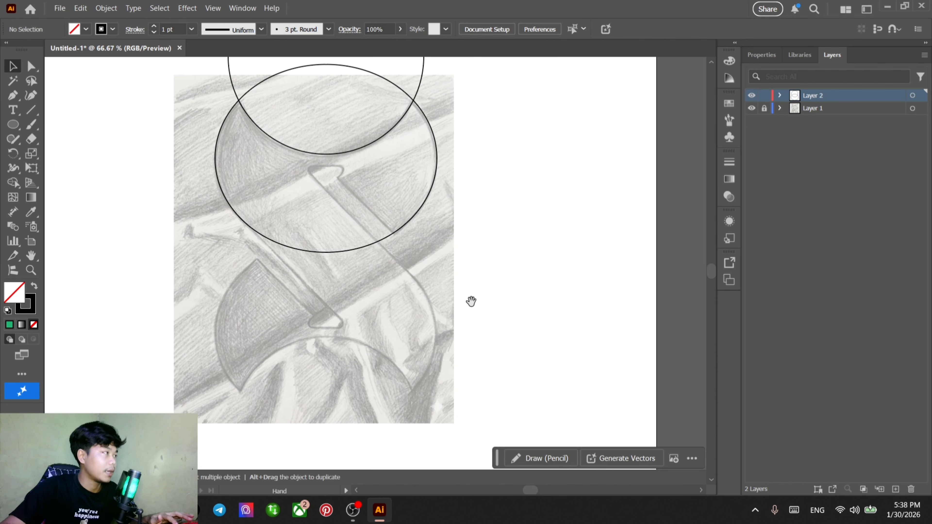
pyautogui.click(32, 109)
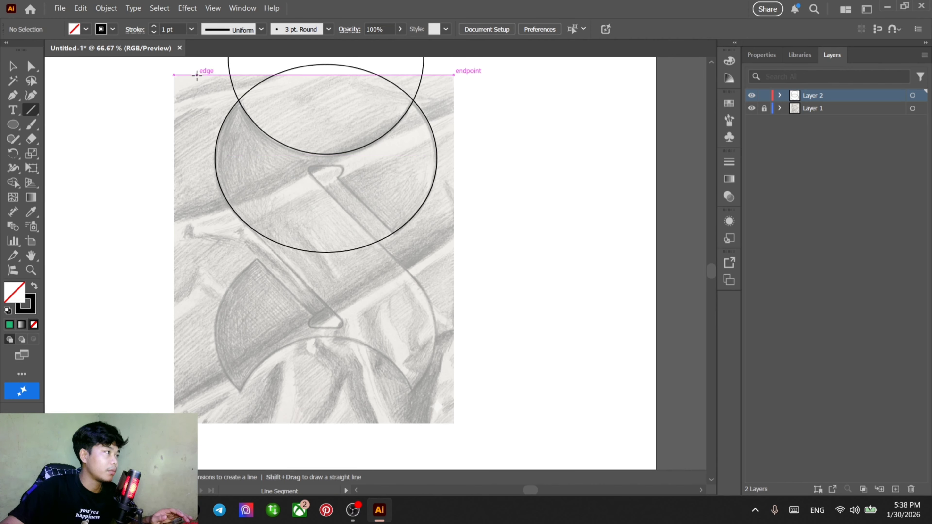
pyautogui.moveTo(197, 75); pyautogui.dragTo(506, 342)
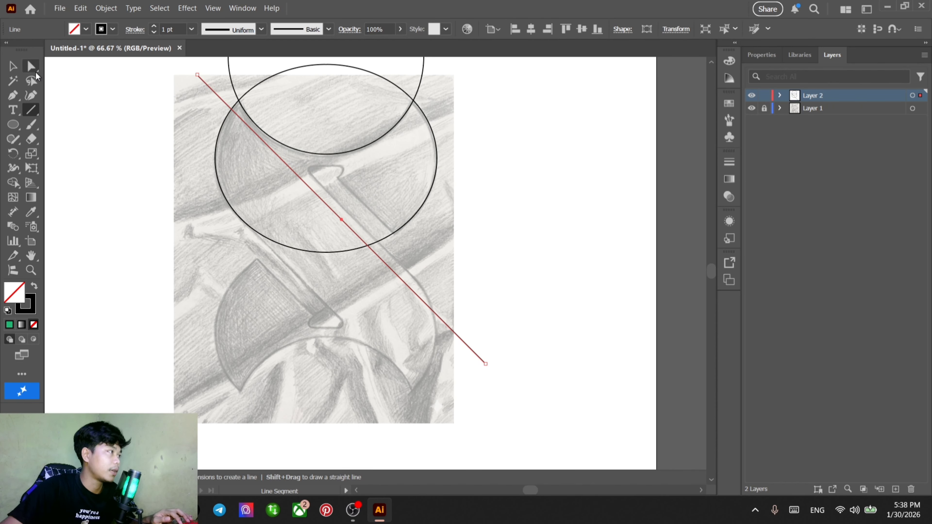
# Move the diagonal line onto one edge of the sketch's upper slanted bar and duplicate it onto the bar's opposite edge
pyautogui.click(35, 72)
pyautogui.moveTo(319, 202); pyautogui.dragTo(333, 200)
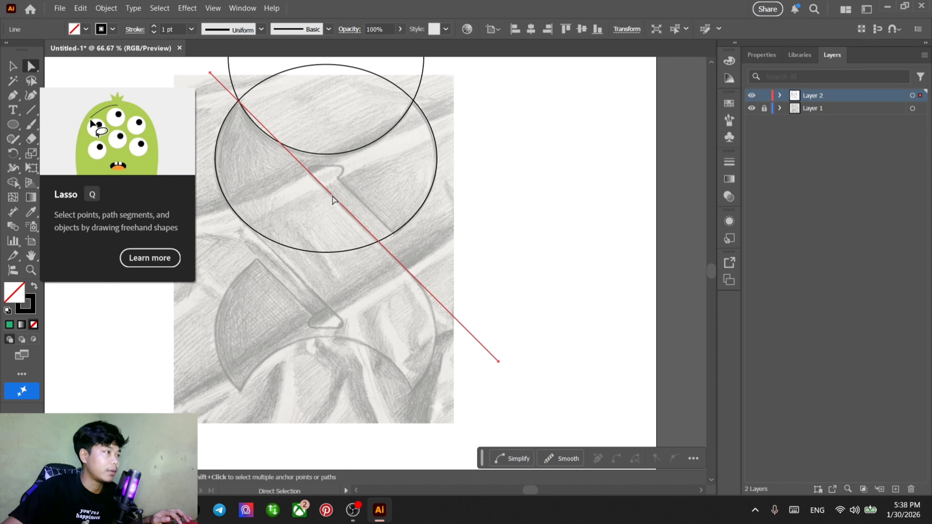
pyautogui.moveTo(333, 200); pyautogui.dragTo(357, 198)
pyautogui.click(455, 201)
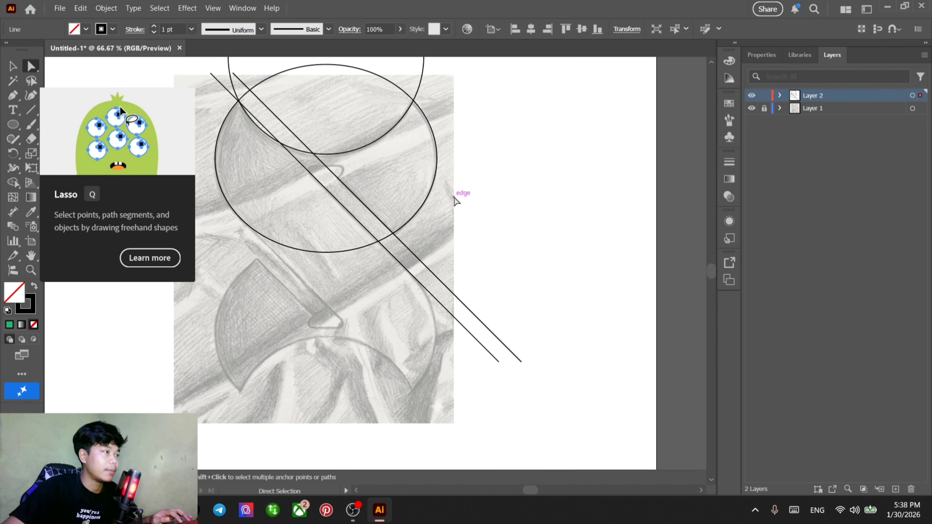
# Duplicate a diagonal line toward the lower left so it touches the ellipse and follows the sketch's lower slanted edge
pyautogui.moveTo(463, 246); pyautogui.dragTo(499, 207)
pyautogui.moveTo(398, 275); pyautogui.dragTo(415, 253)
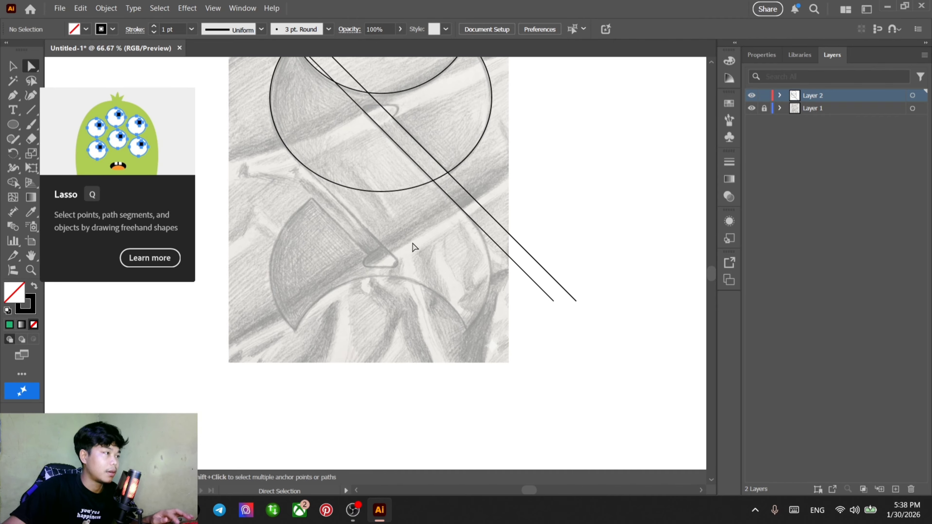
pyautogui.moveTo(443, 197); pyautogui.dragTo(392, 255)
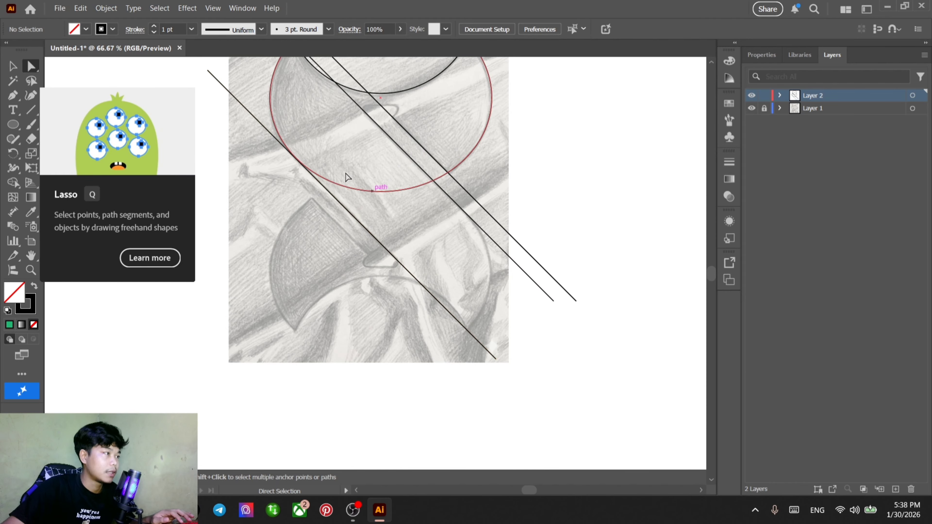
# Examine up close how the lower diagonal line meets the ellipse's lower-left curve
pyautogui.scroll(8, 347, 177)
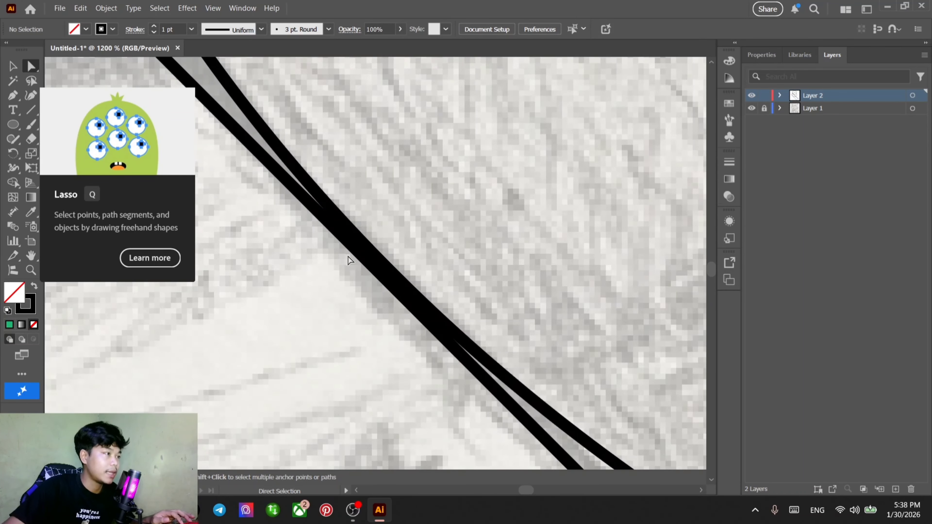
pyautogui.scroll(-6, 370, 263)
pyautogui.scroll(4, 366, 252)
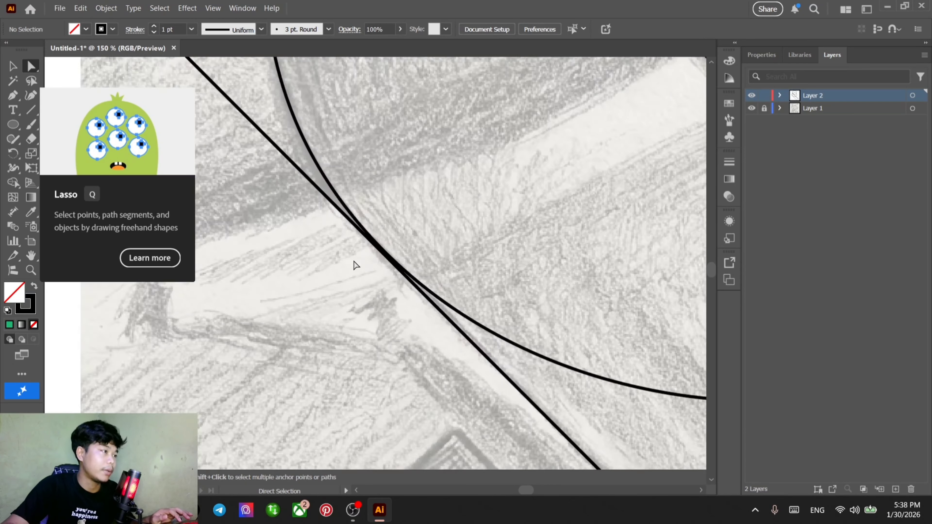
pyautogui.hotkey('ctrl', 'a')
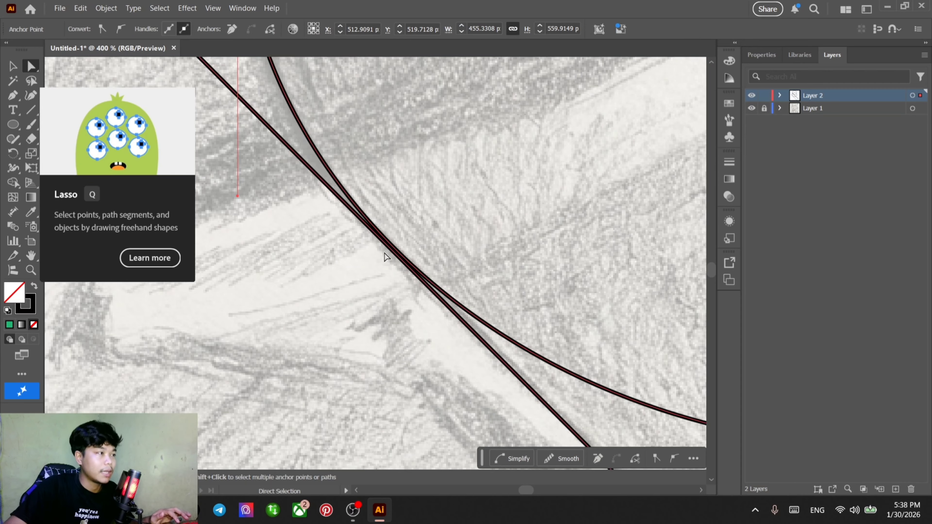
pyautogui.scroll(4, 390, 242)
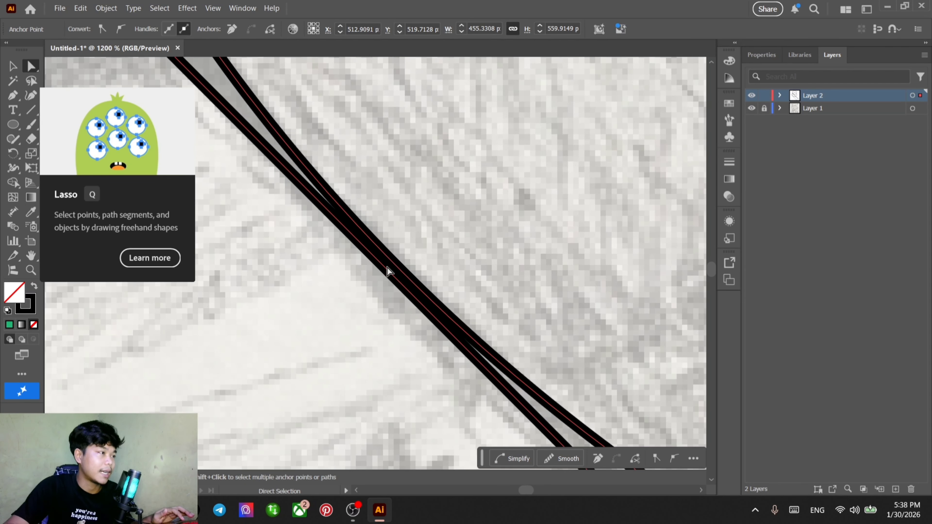
pyautogui.scroll(-9, 388, 271)
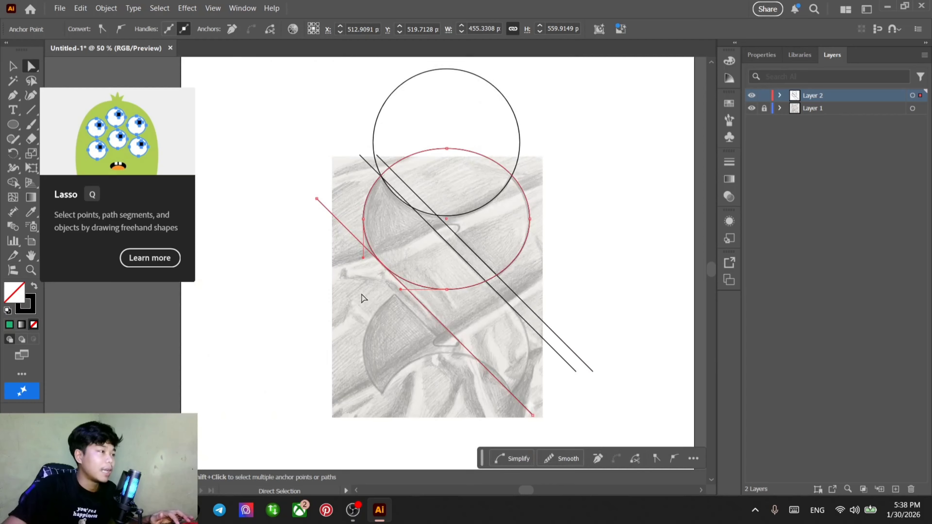
pyautogui.click(345, 286)
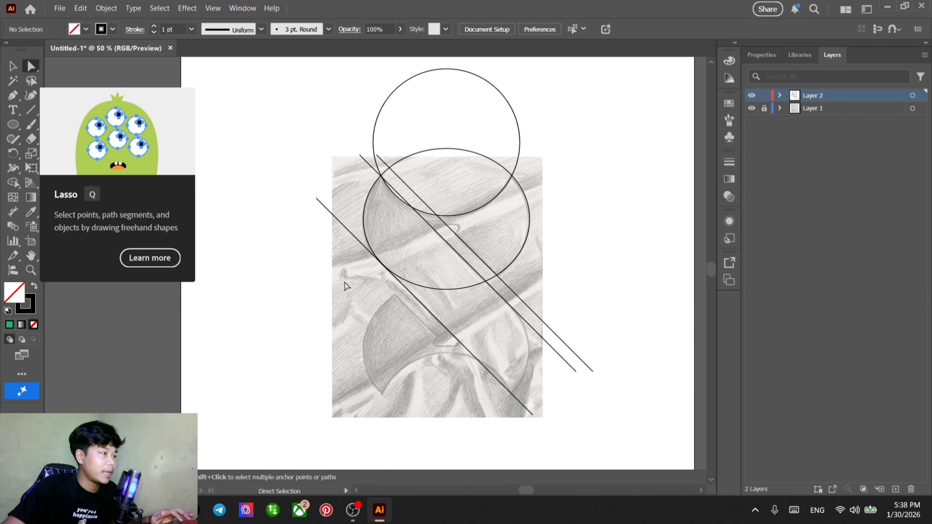
pyautogui.scroll(1, 416, 250)
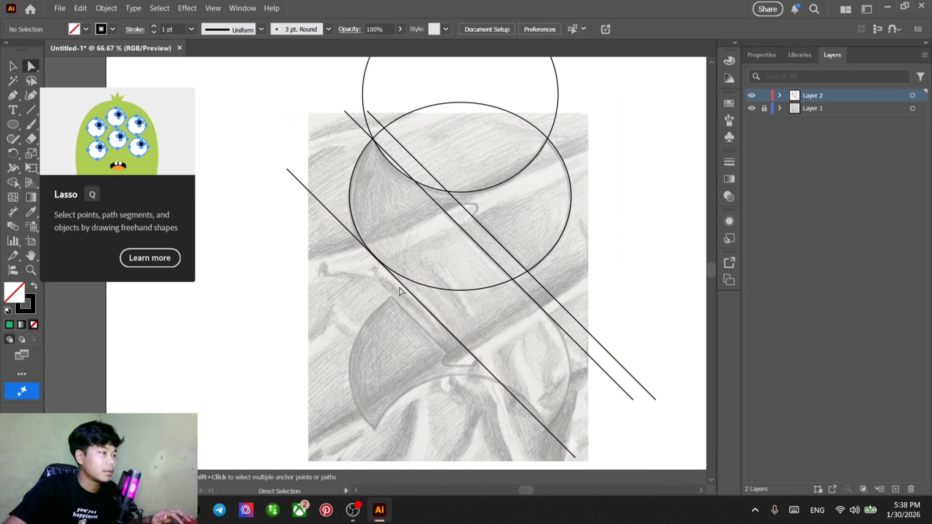
pyautogui.scroll(4, 399, 288)
pyautogui.scroll(-6, 395, 284)
# Select all traced shapes, switch to outline view and inspect the contact between the lower diagonal line and the ellipse
pyautogui.moveTo(270, 135); pyautogui.dragTo(581, 444)
pyautogui.hotkey('ctrl', 'y')
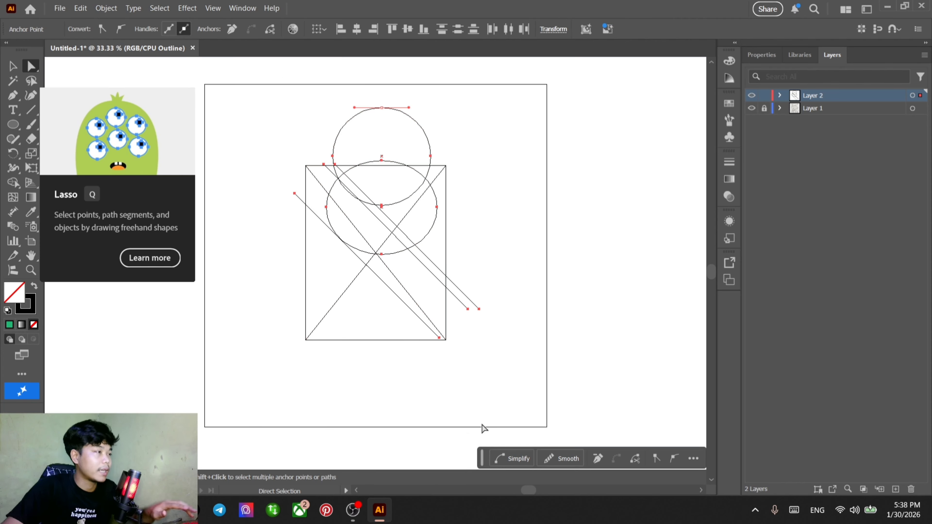
pyautogui.scroll(11, 334, 232)
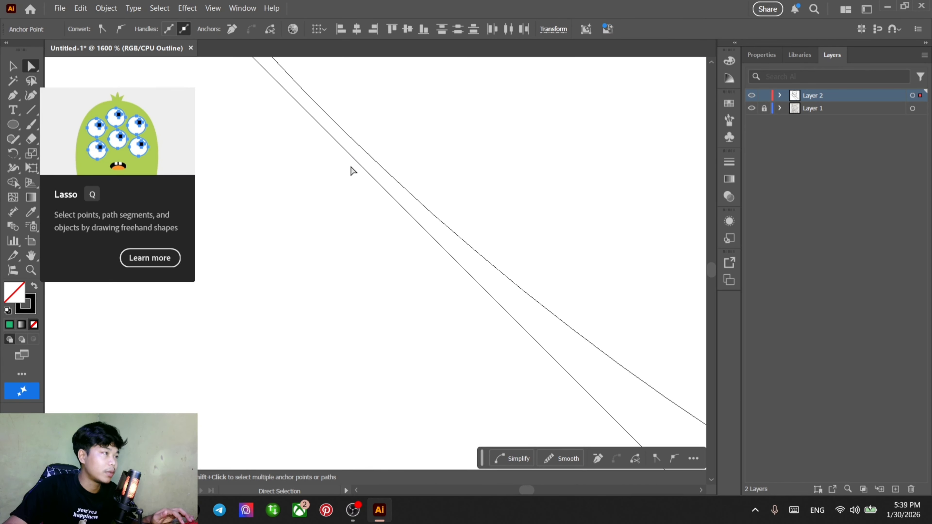
pyautogui.scroll(-12, 364, 209)
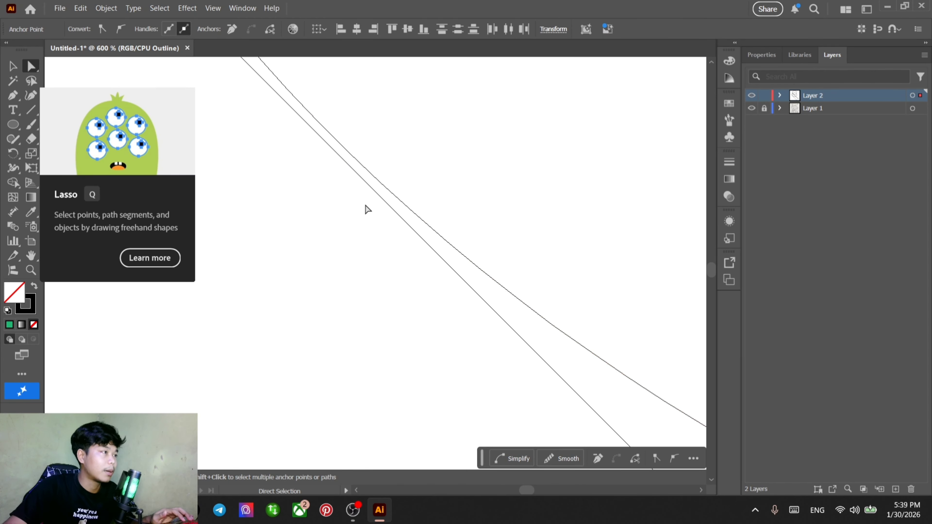
# Return to preview mode and nudge the lower diagonal line slightly beside the ellipse's lower-left curve
pyautogui.click(481, 209)
pyautogui.hotkey('ctrl', 'y')
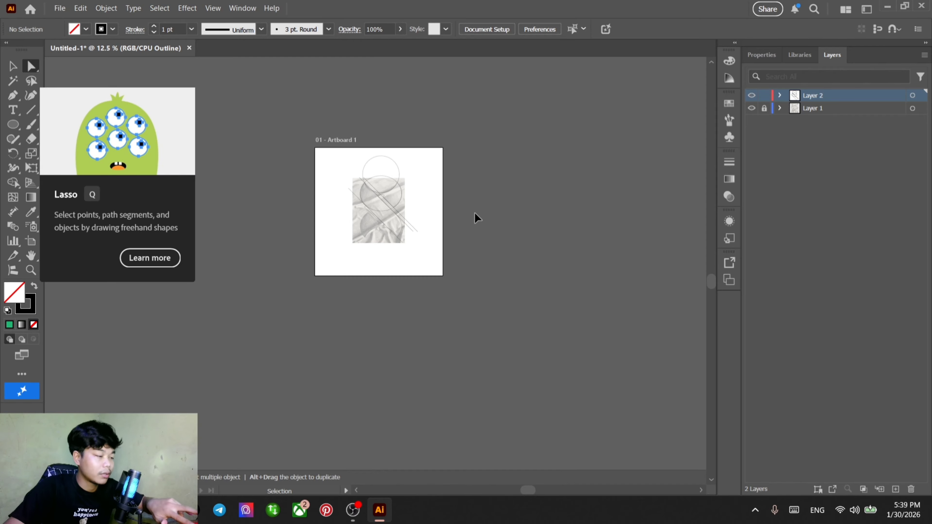
pyautogui.scroll(4, 361, 210)
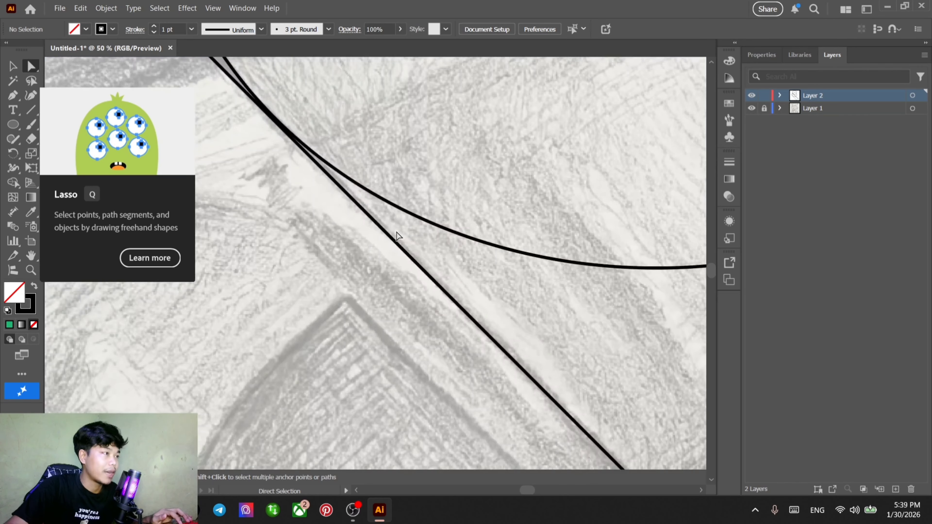
pyautogui.moveTo(376, 222); pyautogui.dragTo(377, 220)
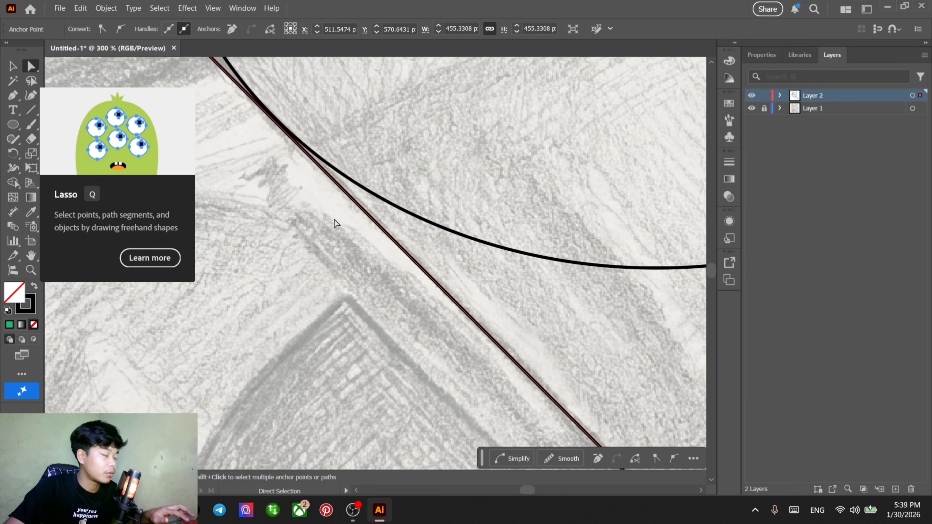
# Select all traced circles, ellipses and diagonal lines and show the artwork in outline view
pyautogui.scroll(-5, 334, 220)
pyautogui.moveTo(214, 81); pyautogui.dragTo(757, 478)
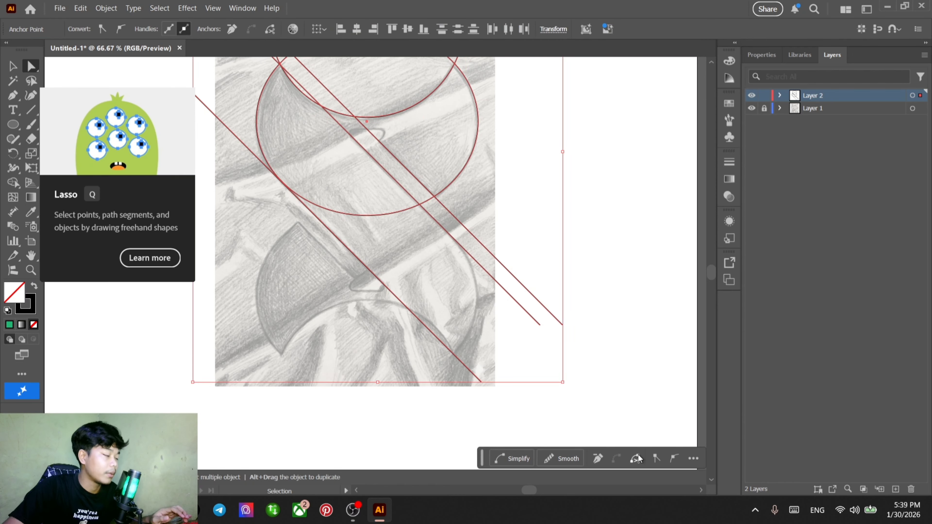
pyautogui.scroll(-2, 636, 453)
pyautogui.moveTo(398, 170); pyautogui.dragTo(693, 510)
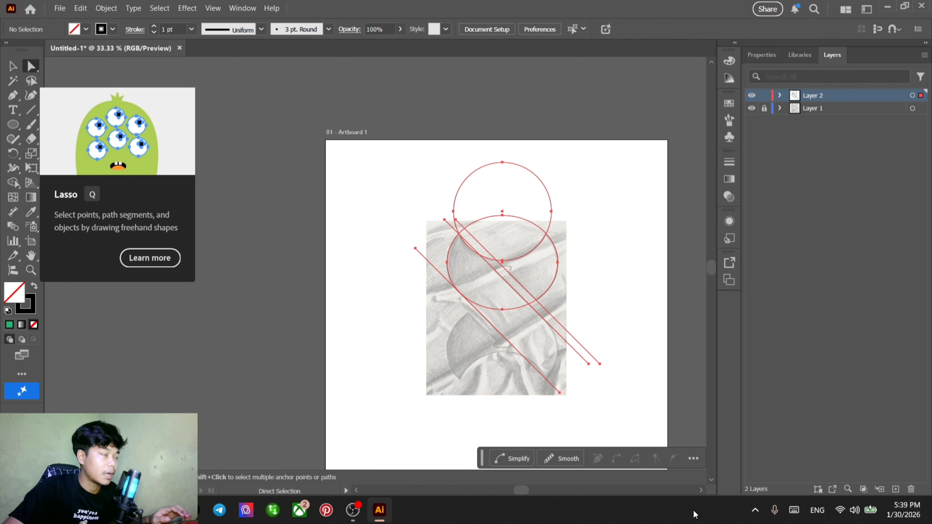
pyautogui.hotkey('ctrl', 'y')
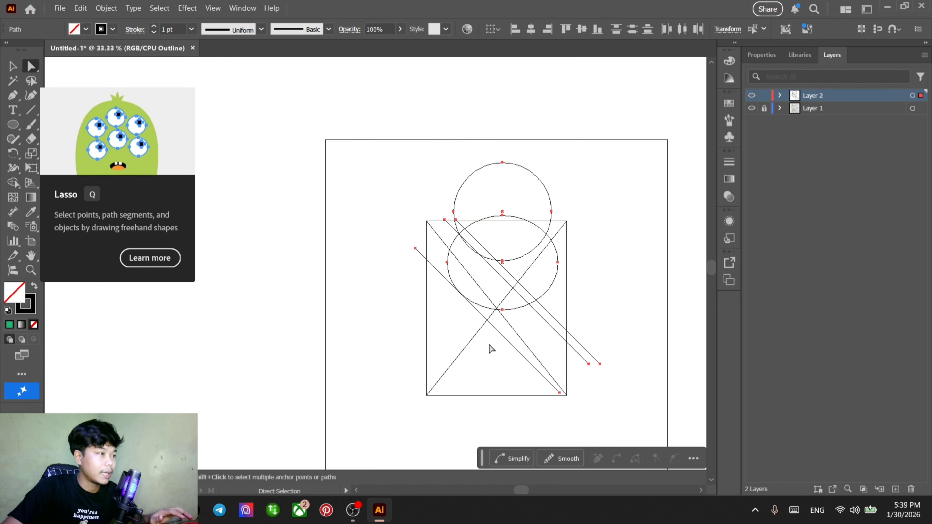
# Reposition the lower diagonal line in fine adjustments so it sits tangent to the ellipse's lower-left curve, leaving nothing selected
pyautogui.scroll(5, 491, 348)
pyautogui.click(487, 311)
pyautogui.scroll(2, 489, 290)
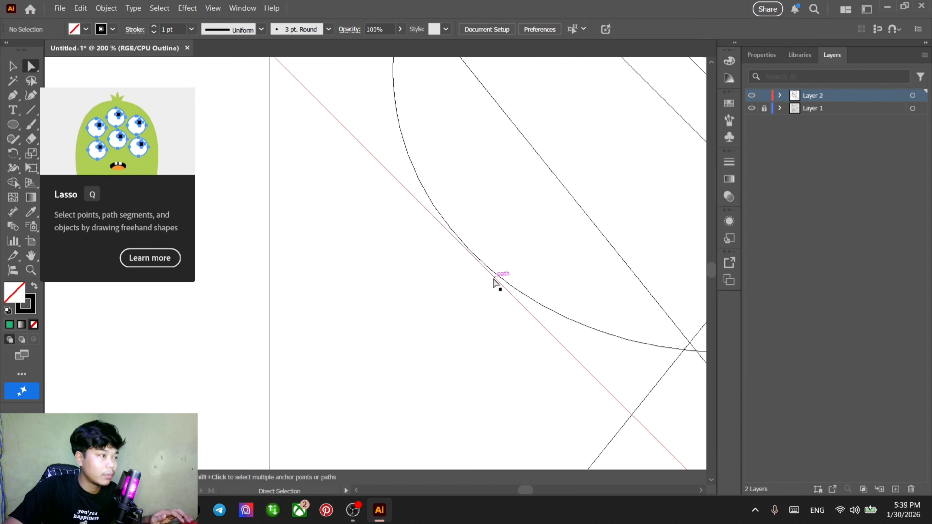
pyautogui.moveTo(494, 278); pyautogui.dragTo(481, 247)
pyautogui.scroll(2, 493, 275)
pyautogui.scroll(6, 493, 278)
pyautogui.scroll(-4, 479, 253)
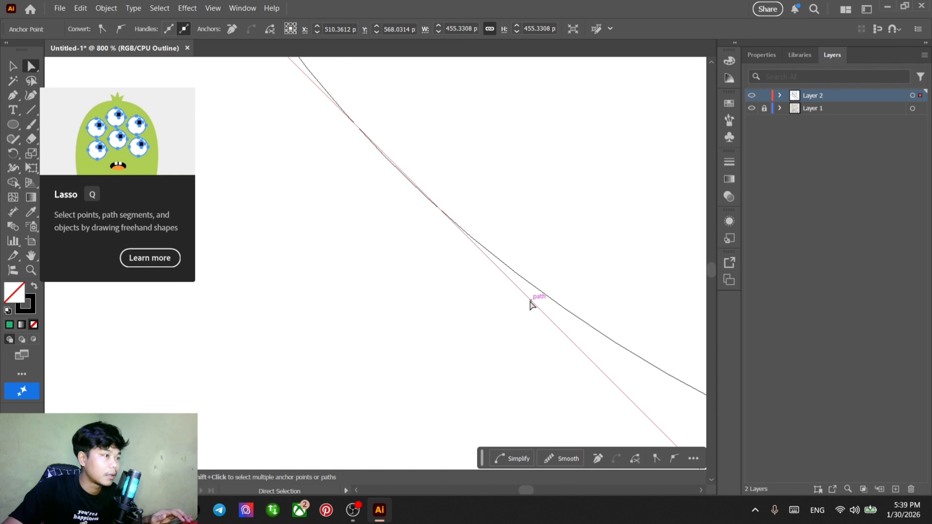
pyautogui.moveTo(530, 301); pyautogui.dragTo(530, 302)
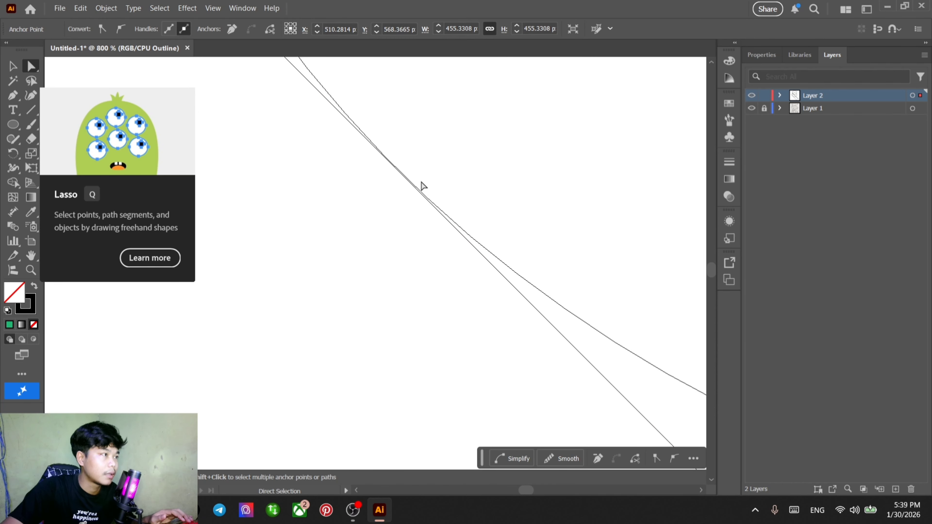
pyautogui.scroll(1, 468, 280)
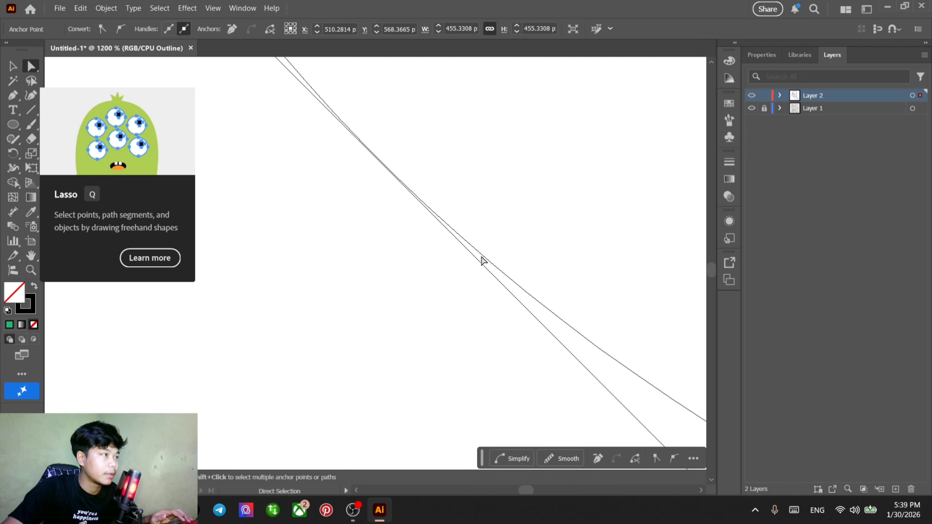
pyautogui.moveTo(488, 272); pyautogui.dragTo(488, 268)
pyautogui.click(422, 288)
# Switch the whole artwork back to preview mode and clear the selection
pyautogui.scroll(-6, 402, 297)
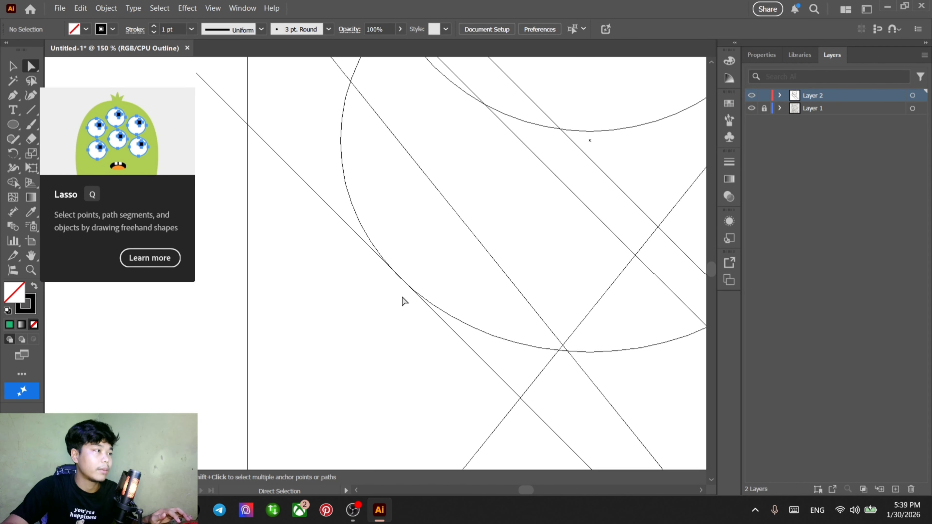
pyautogui.scroll(-6, 404, 310)
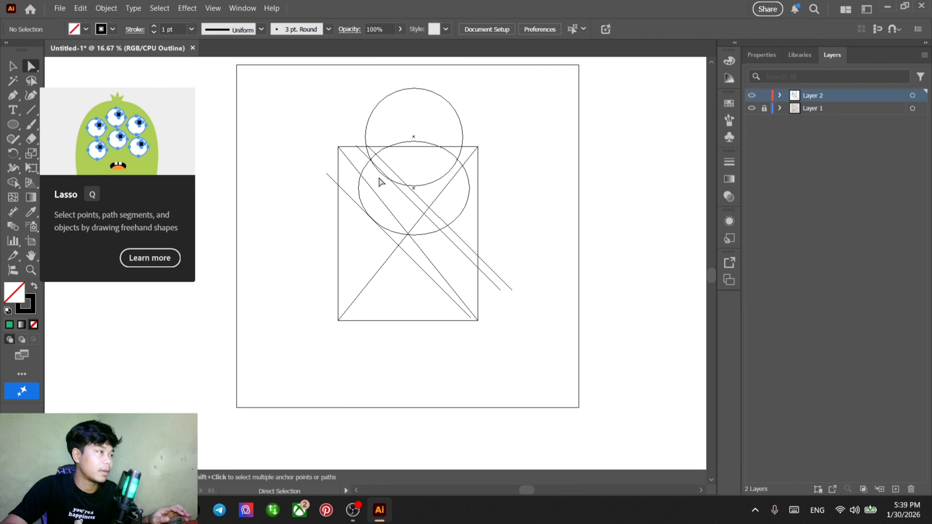
pyautogui.hotkey('ctrl', 'a')
pyautogui.hotkey('ctrl', 'y')
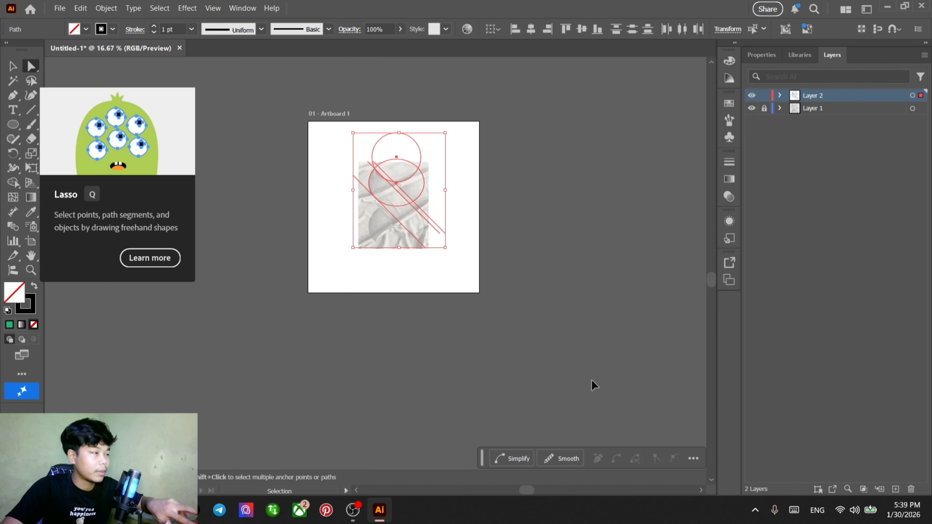
pyautogui.click(579, 226)
pyautogui.scroll(5, 383, 216)
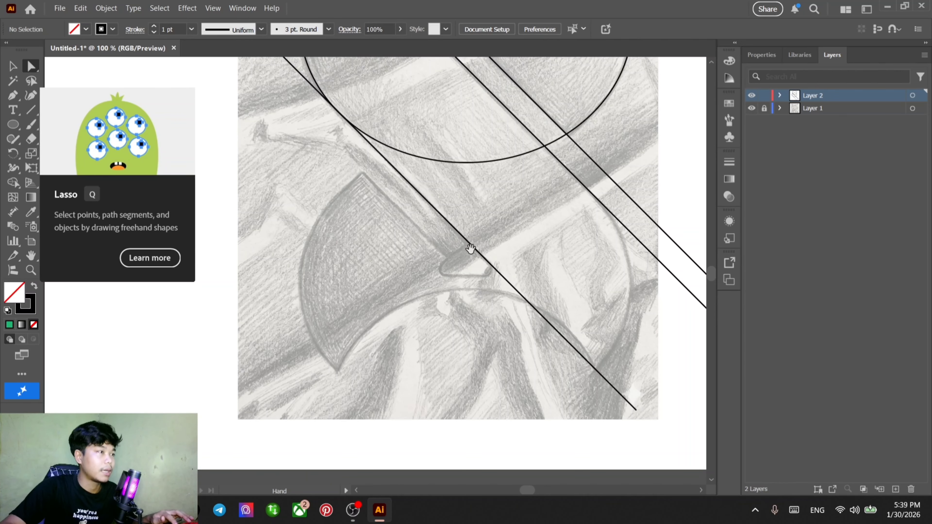
# Select the upper circle and the ellipse together and create a reflected copy of both across the horizontal axis
pyautogui.moveTo(471, 249); pyautogui.dragTo(459, 218)
pyautogui.scroll(-1, 498, 217)
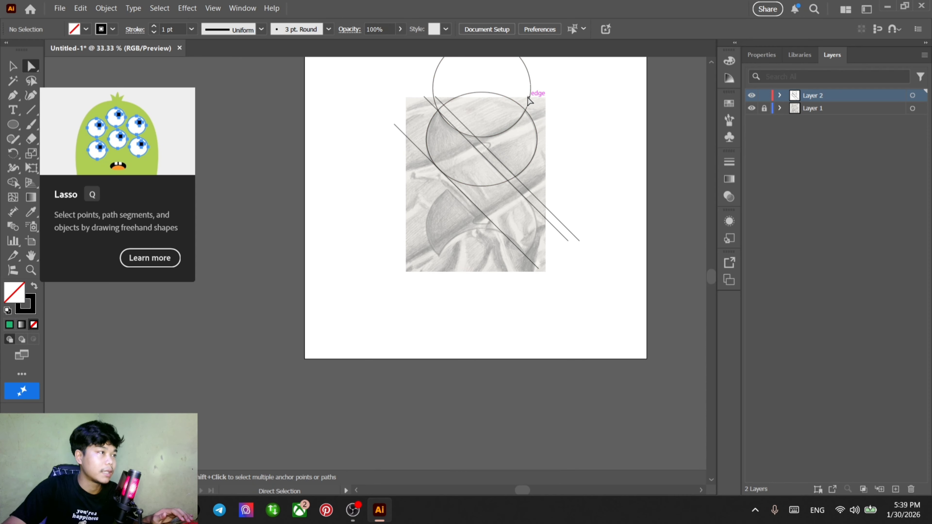
pyautogui.click(532, 87)
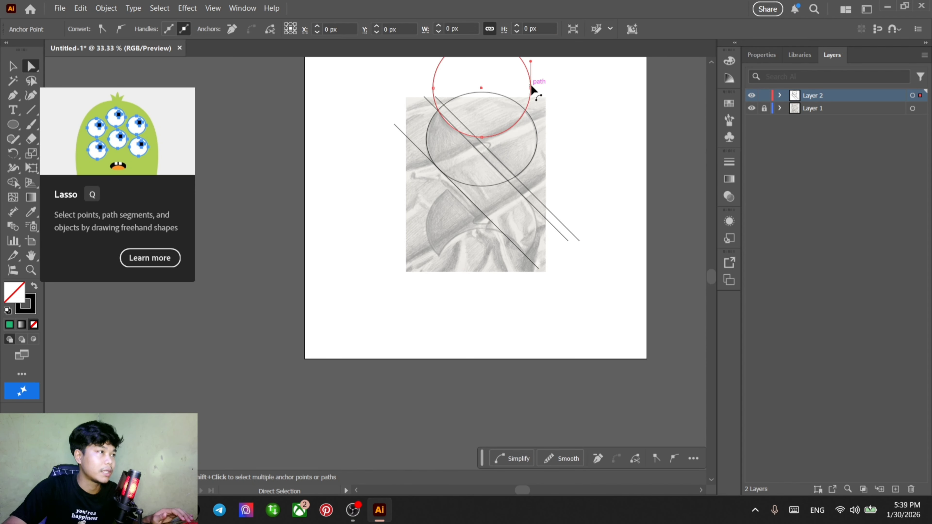
pyautogui.click(12, 70)
pyautogui.click(214, 161)
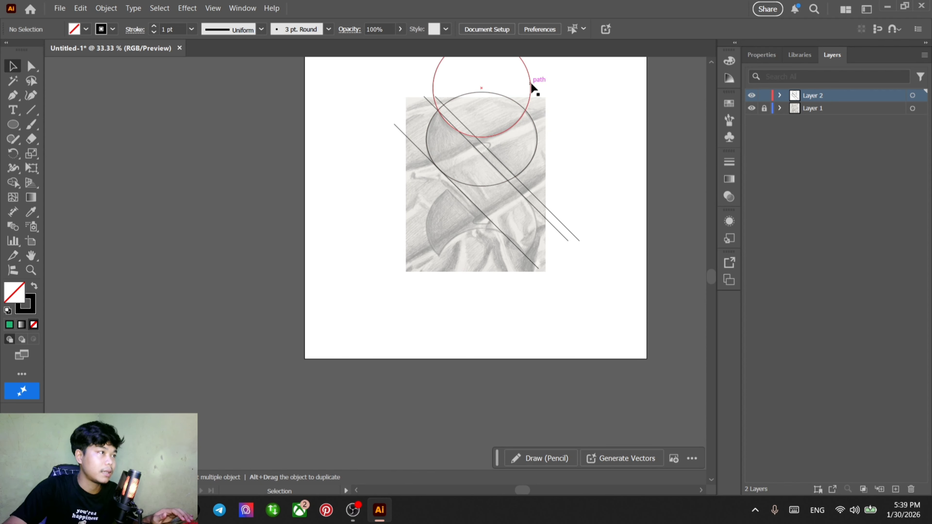
pyautogui.click(529, 99)
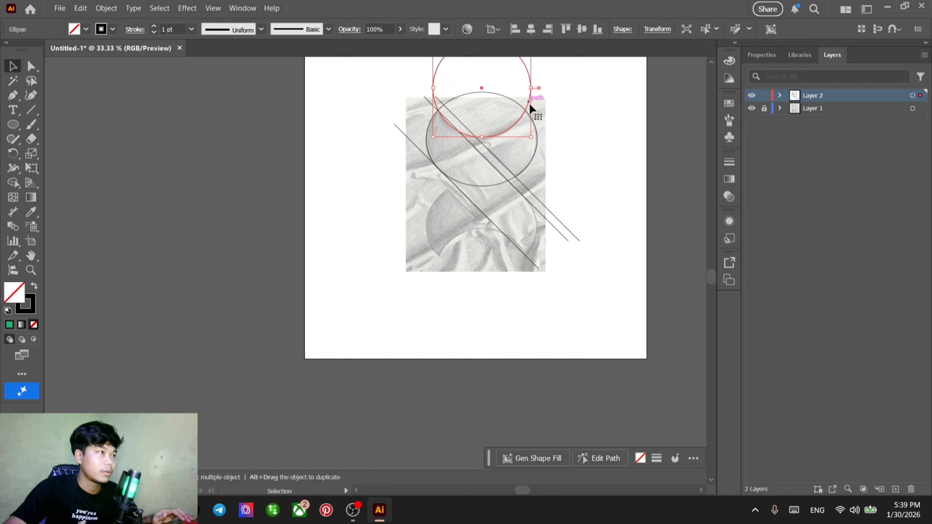
pyautogui.keyDown('shift'); pyautogui.click(535, 154); pyautogui.keyUp('shift')
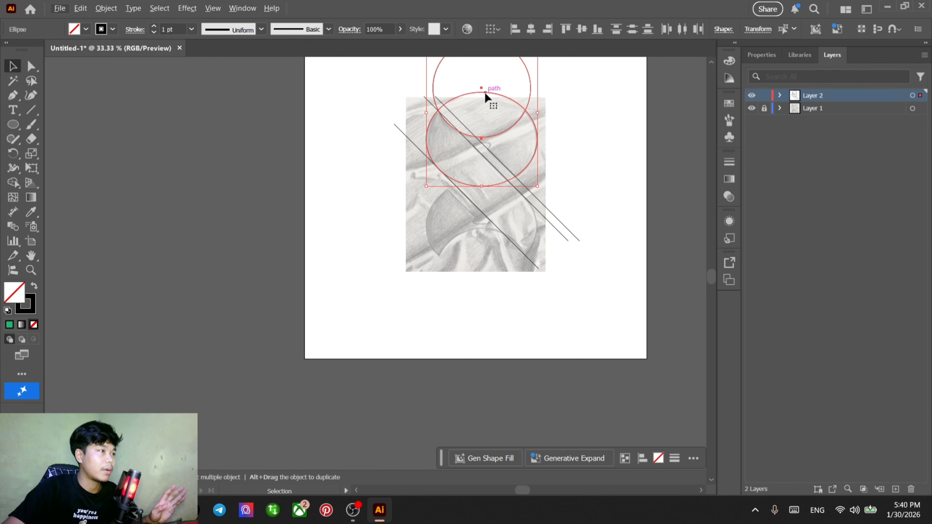
pyautogui.rightClick(501, 133)
pyautogui.moveTo(562, 426)
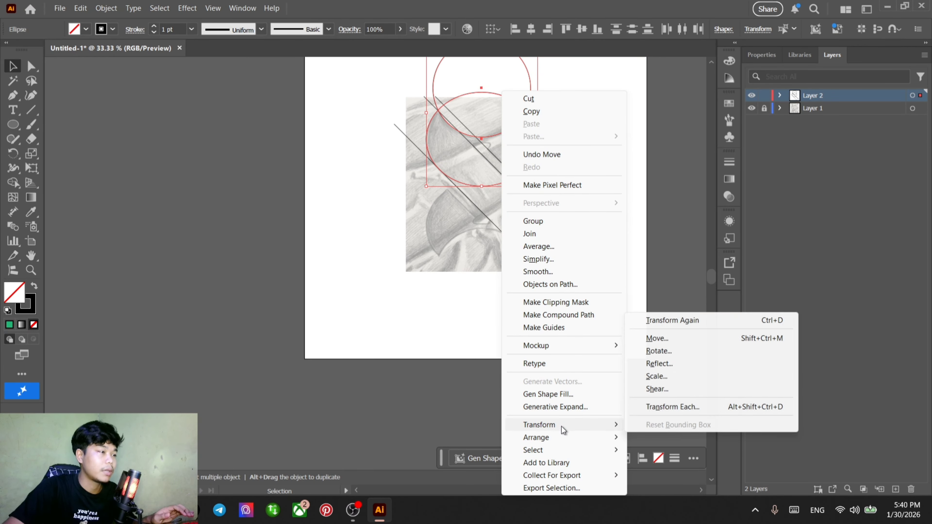
pyautogui.click(684, 364)
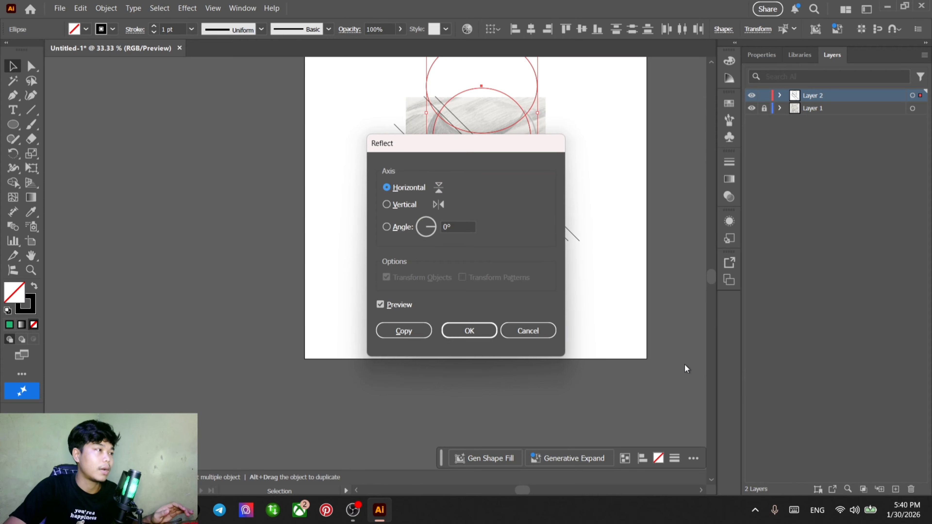
pyautogui.click(405, 209)
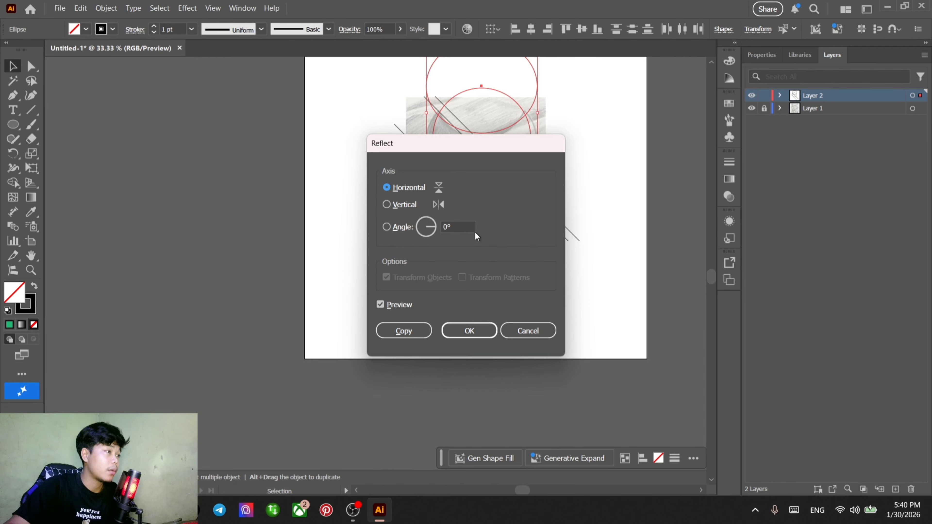
pyautogui.click(414, 331)
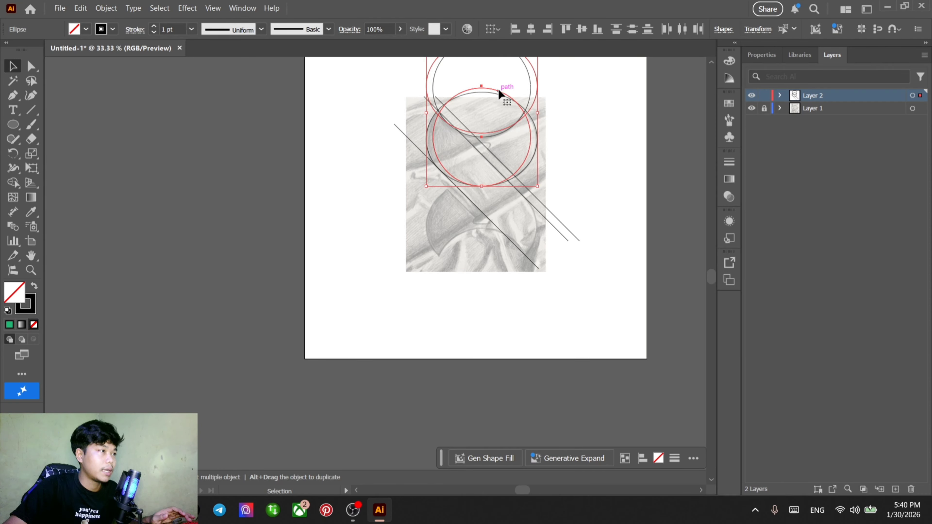
# Move the reflected circle and ellipse straight down onto the curves of the sketch's lower half
pyautogui.moveTo(499, 90); pyautogui.dragTo(511, 230)
pyautogui.click(598, 256)
pyautogui.scroll(4, 505, 239)
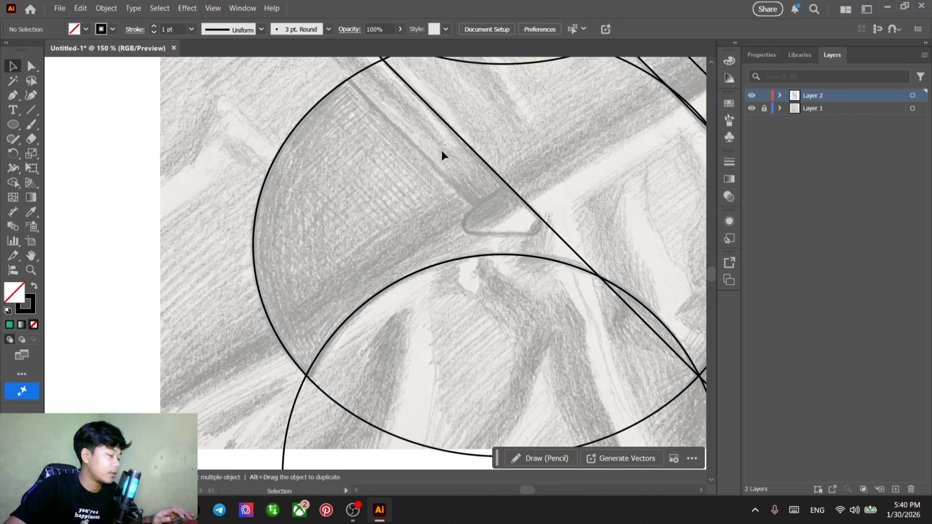
# Duplicate the lower diagonal line toward the lower left so it follows the other edge of the sketch's lower slanted bar
pyautogui.moveTo(469, 145); pyautogui.dragTo(432, 164)
pyautogui.click(360, 199)
pyautogui.scroll(-3, 361, 198)
pyautogui.moveTo(573, 250); pyautogui.dragTo(606, 295)
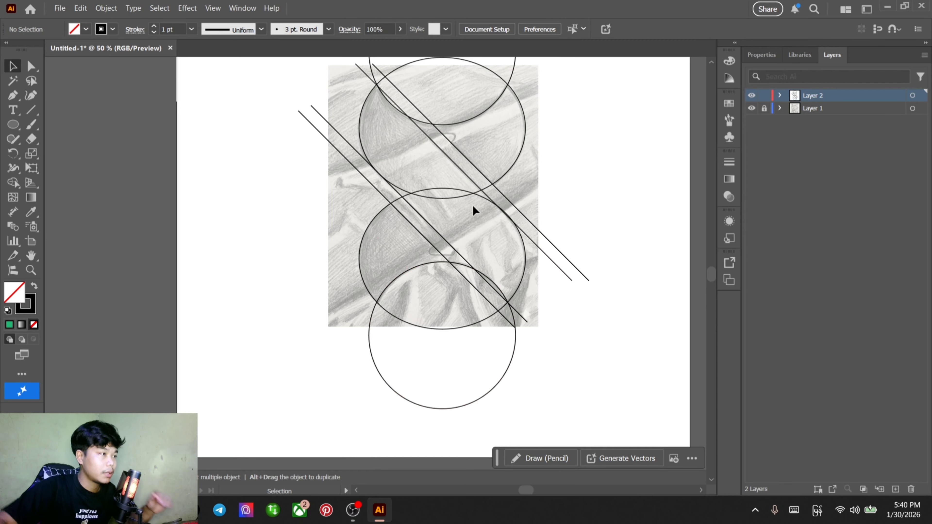
pyautogui.scroll(2, 447, 236)
pyautogui.scroll(-3, 447, 237)
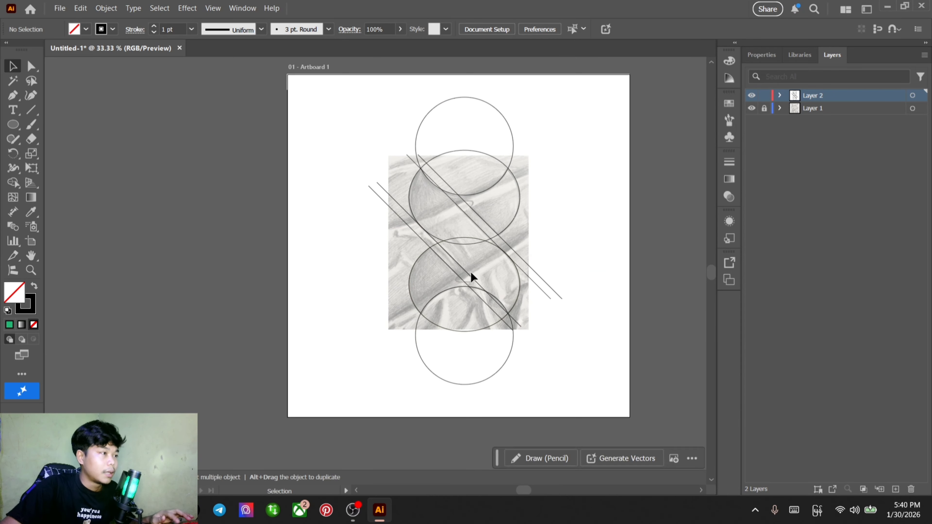
# Draw a small horizontal rectangle over the sketched rounded notch just below the upper circle, across the two upper diagonal lines
pyautogui.scroll(2, 472, 276)
pyautogui.scroll(3, 470, 267)
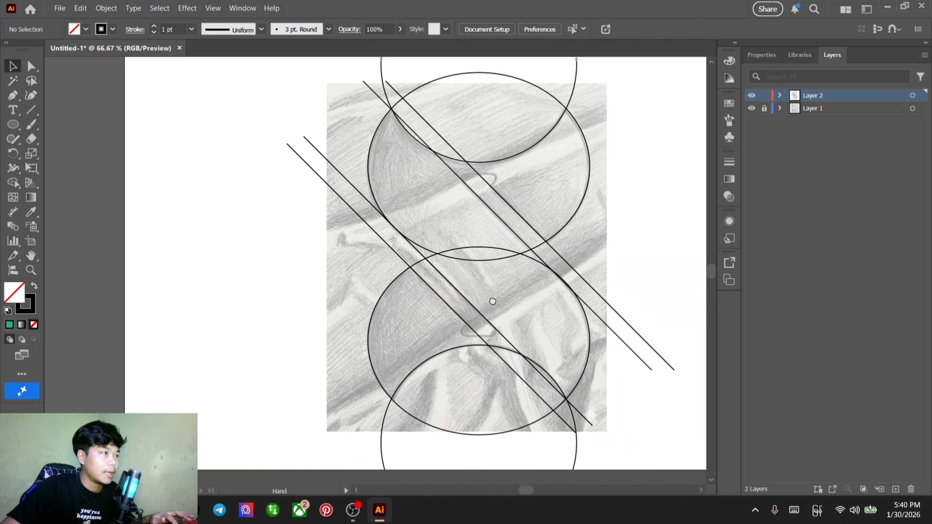
pyautogui.scroll(1, 481, 202)
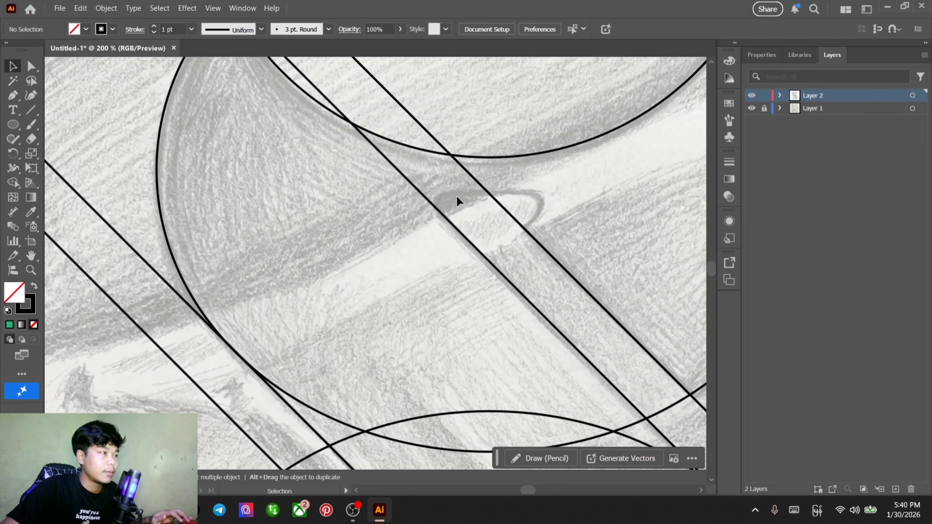
pyautogui.scroll(-2, 458, 199)
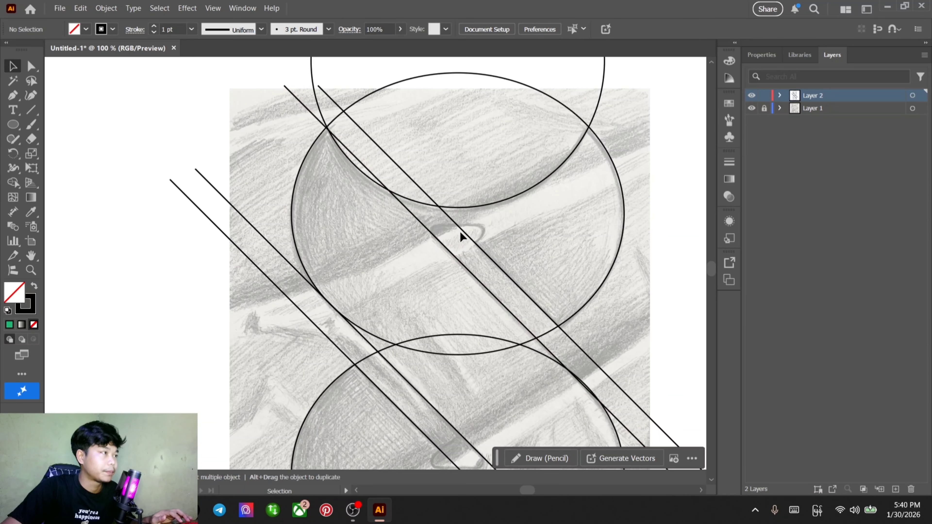
pyautogui.click(15, 124)
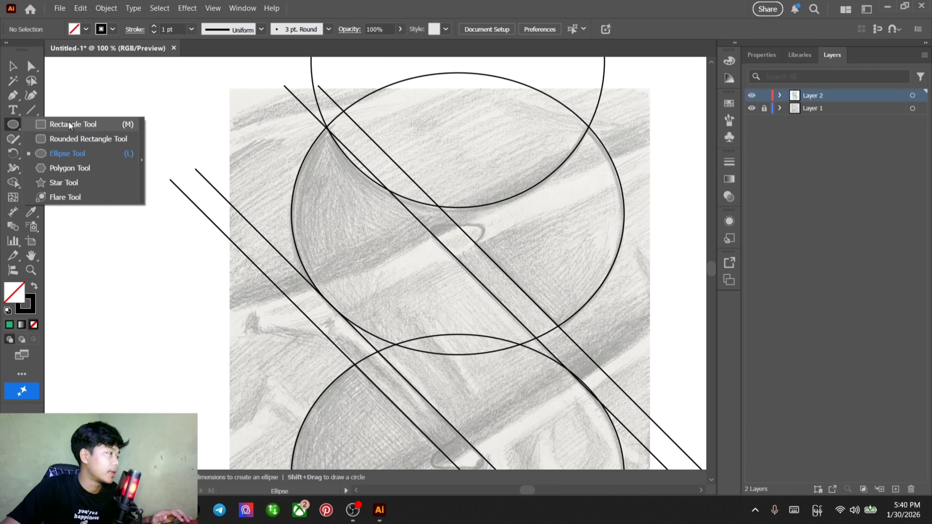
pyautogui.click(71, 125)
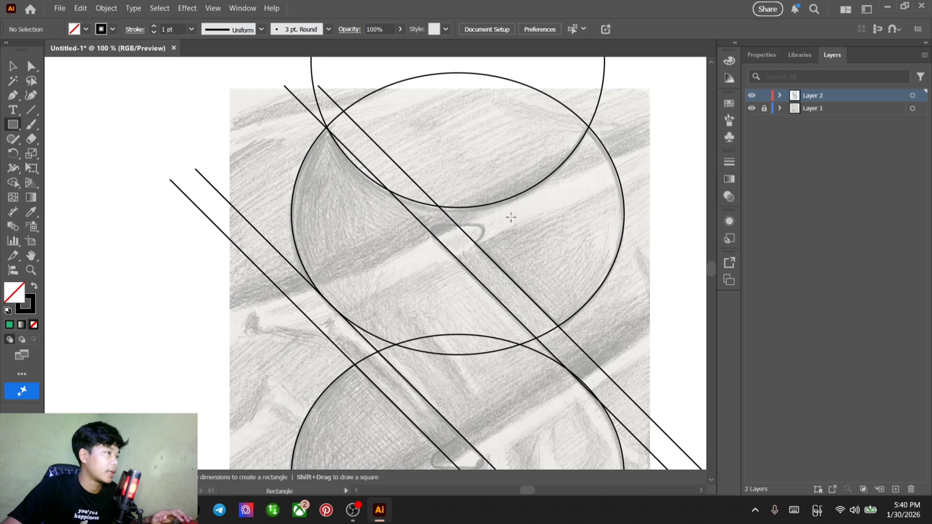
pyautogui.scroll(3, 432, 220)
pyautogui.moveTo(433, 256)
pyautogui.mouseDown()
pyautogui.moveTo(475, 277)
pyautogui.moveTo(353, 220)
pyautogui.mouseUp()
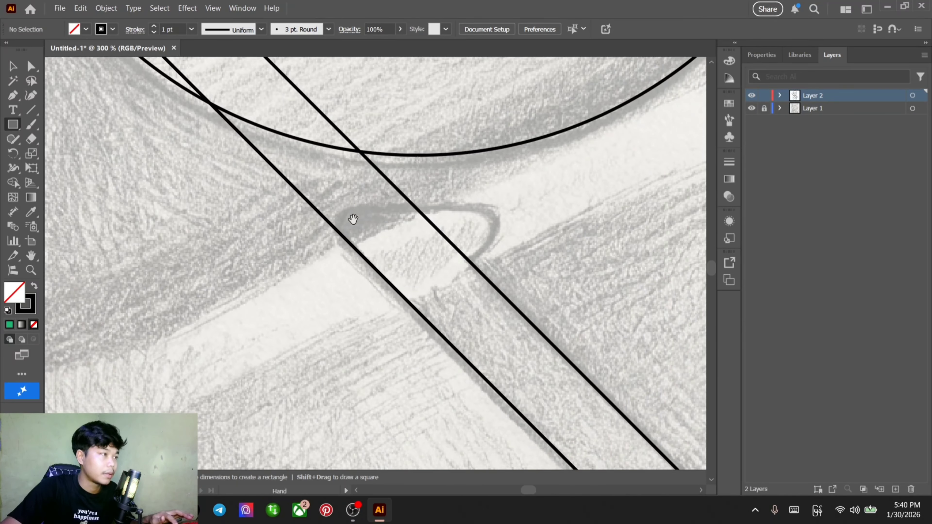
pyautogui.click(326, 203)
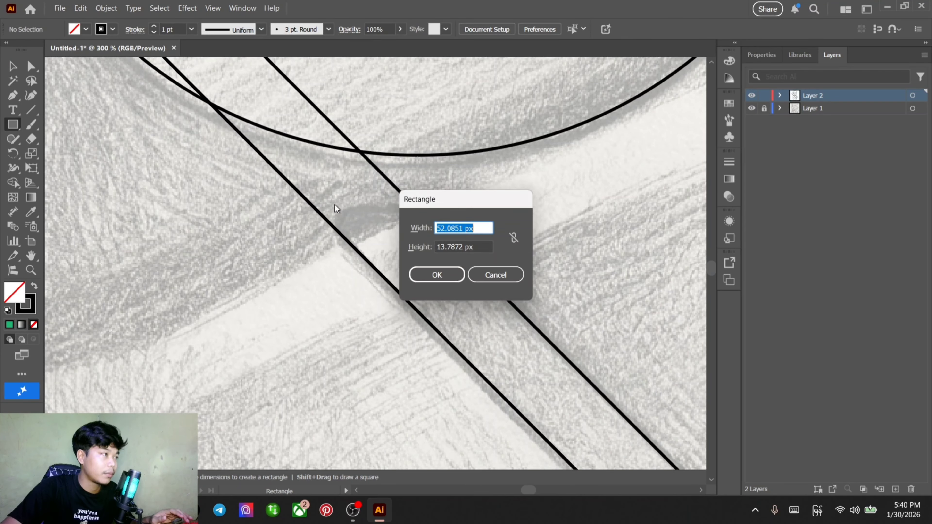
pyautogui.click(491, 271)
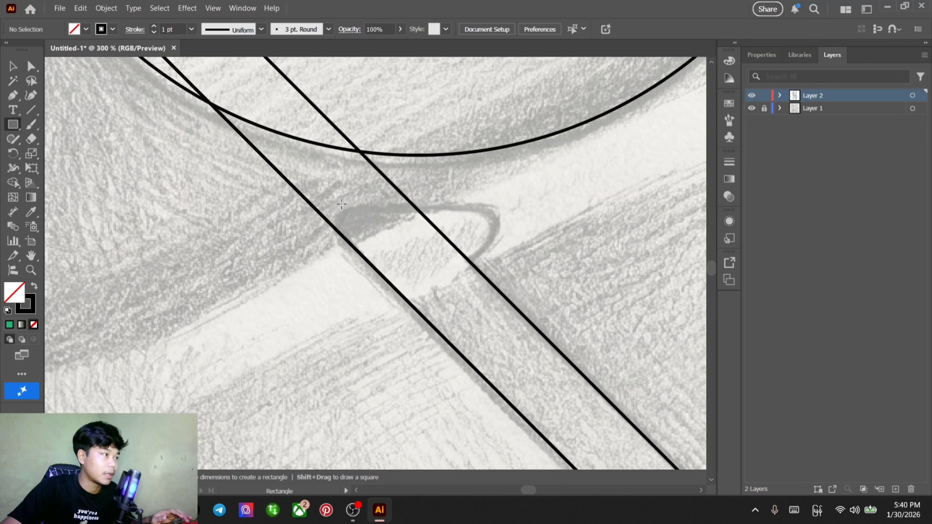
pyautogui.moveTo(341, 204); pyautogui.dragTo(495, 273)
pyautogui.scroll(-3, 416, 235)
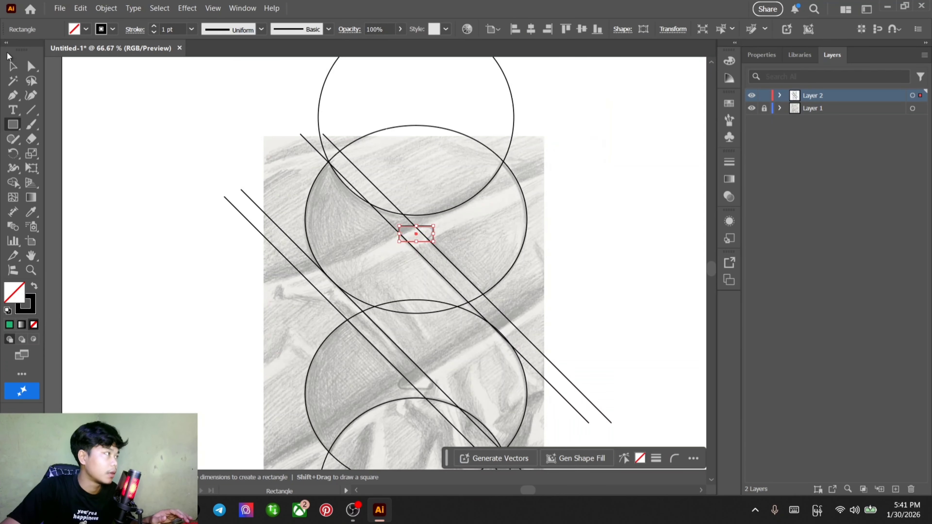
# Reduce the small rectangle's height from its lower edge and fully round its corners into a pill over the sketched upper notch
pyautogui.click(12, 66)
pyautogui.scroll(5, 416, 234)
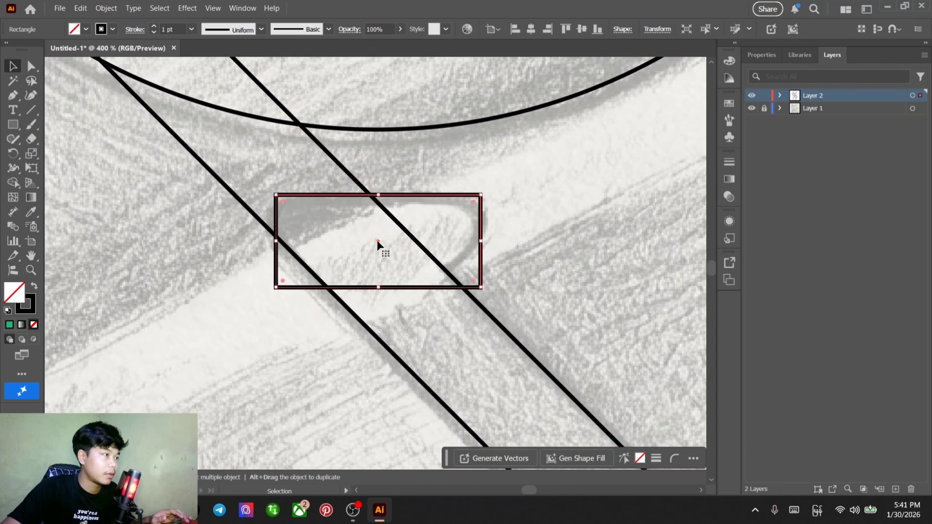
pyautogui.moveTo(378, 242); pyautogui.dragTo(377, 242)
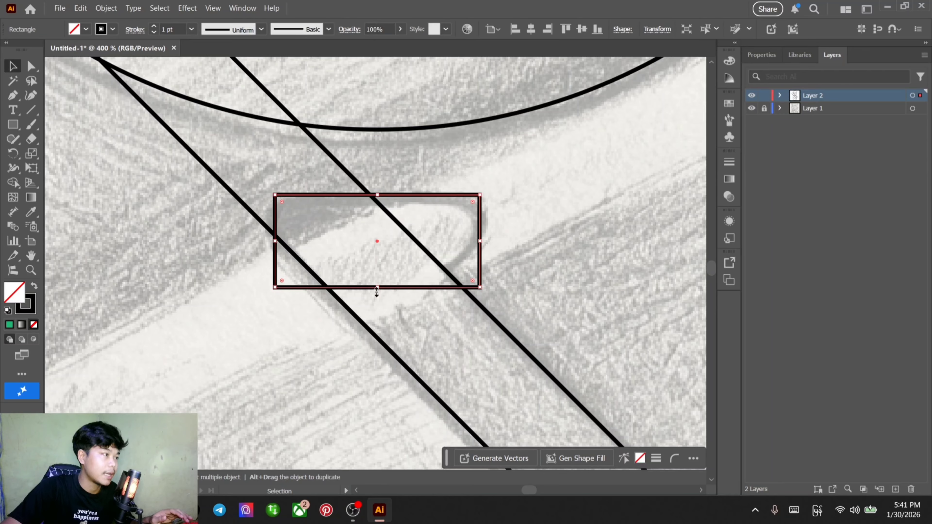
pyautogui.moveTo(377, 289); pyautogui.dragTo(377, 271)
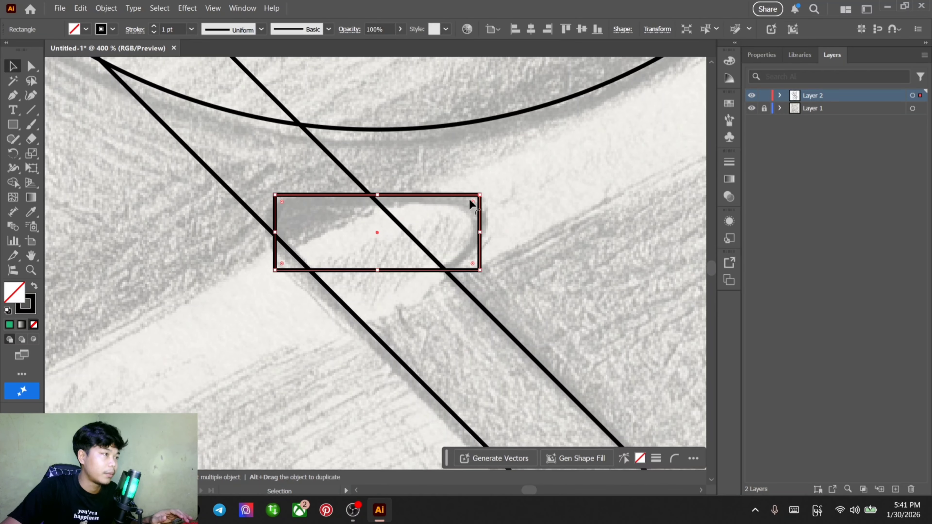
pyautogui.moveTo(470, 201); pyautogui.dragTo(441, 292)
pyautogui.click(444, 313)
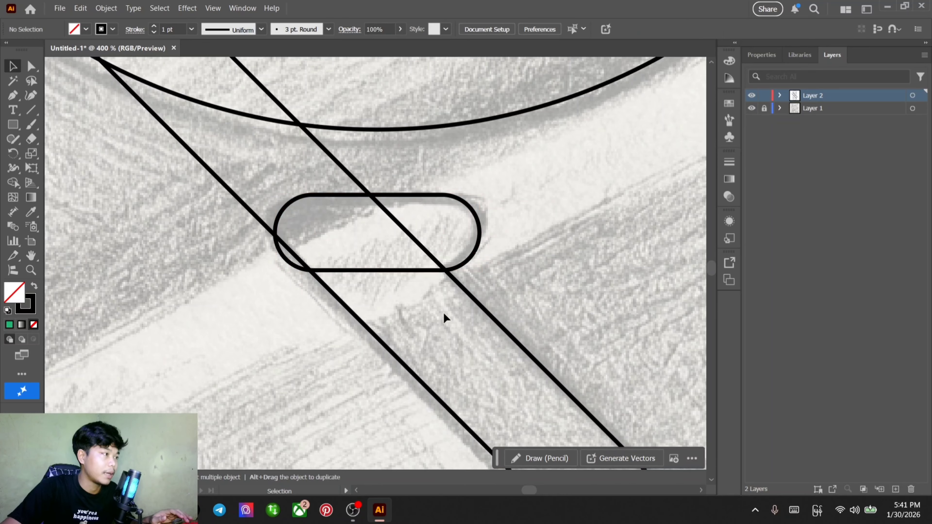
# Move the left line of the upper diagonal pair so it touches the pill's lower-left curve
pyautogui.scroll(-4, 405, 296)
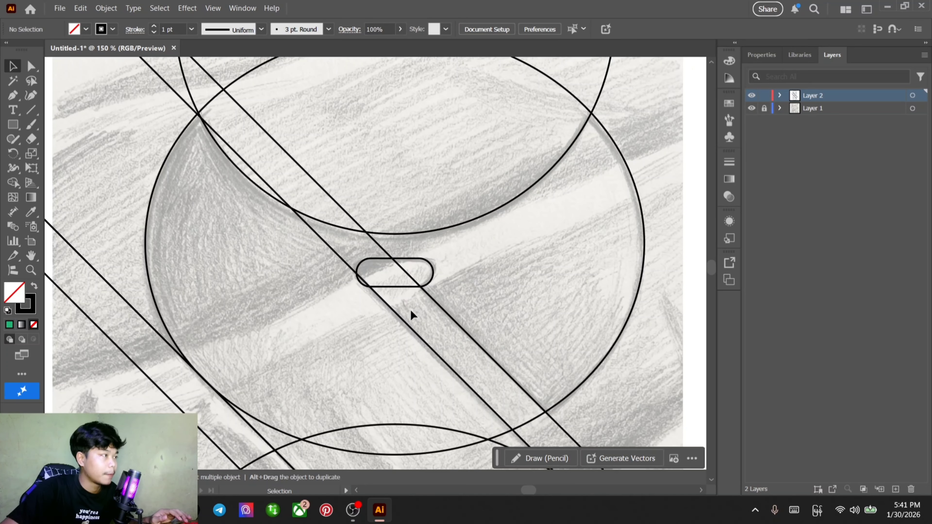
pyautogui.scroll(-2, 413, 328)
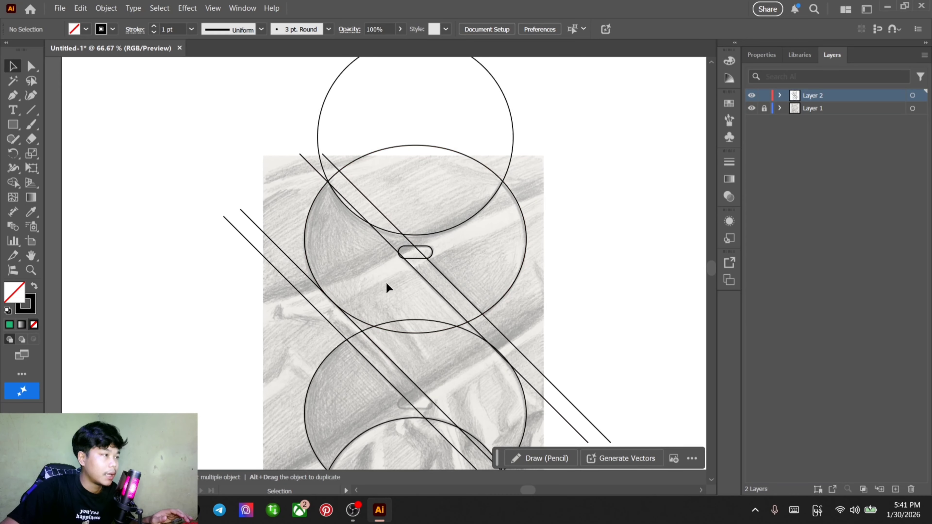
pyautogui.scroll(2, 433, 281)
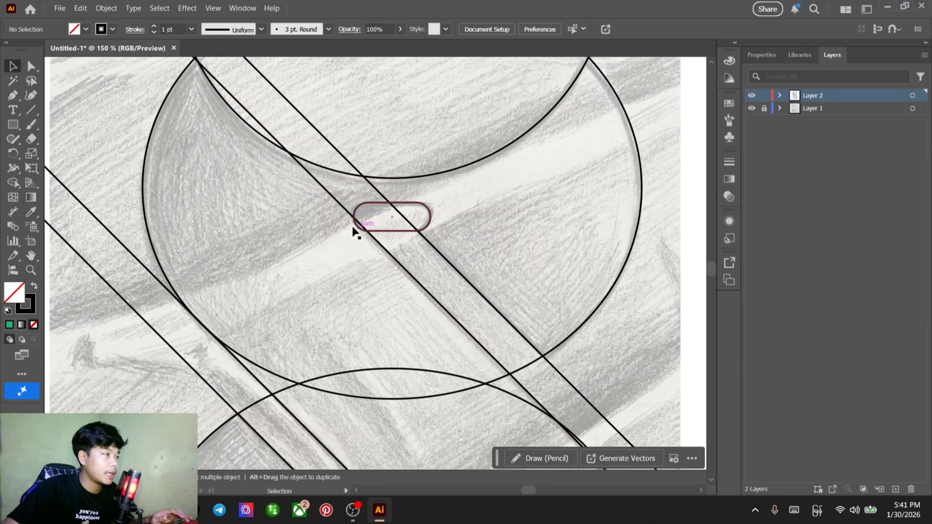
pyautogui.moveTo(392, 257); pyautogui.dragTo(388, 258)
pyautogui.click(356, 241)
pyautogui.scroll(5, 348, 214)
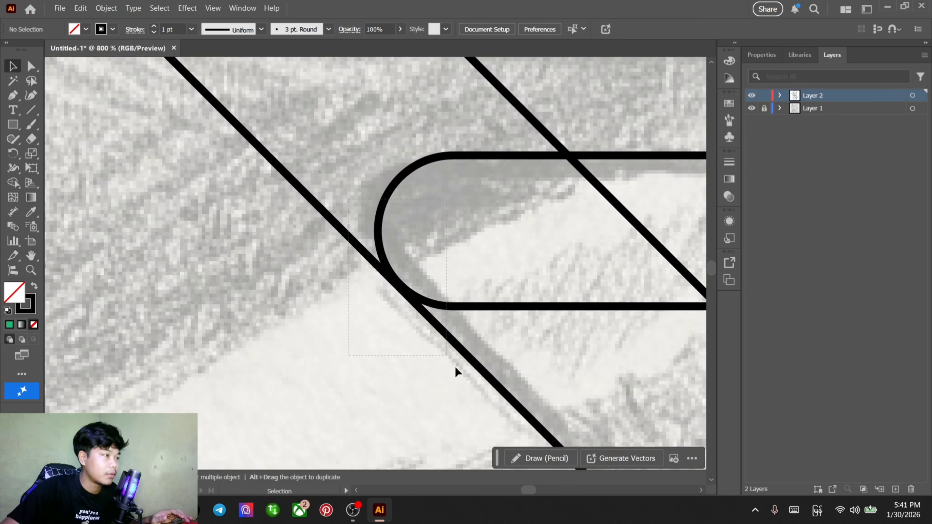
# Inspect the contact between the upper pill and the left line of the upper diagonal pair
pyautogui.moveTo(456, 372); pyautogui.dragTo(420, 392)
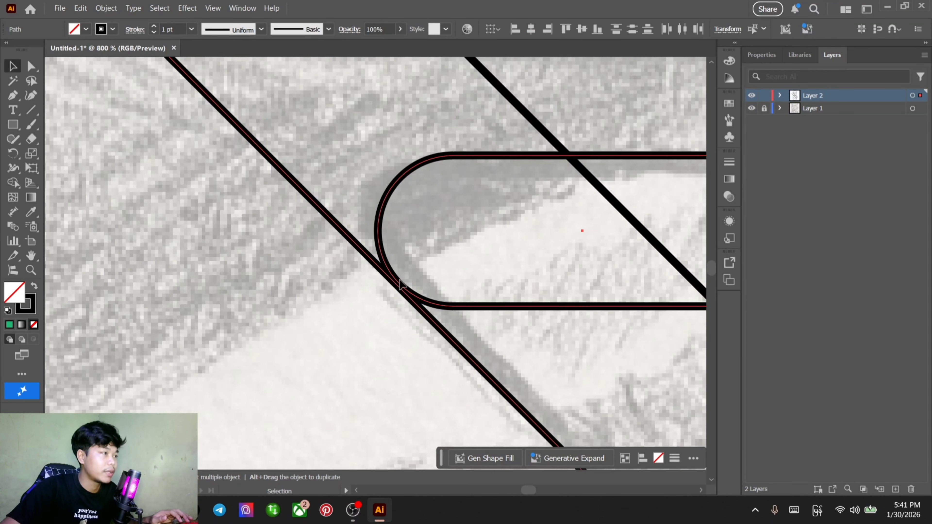
pyautogui.scroll(-3, 401, 283)
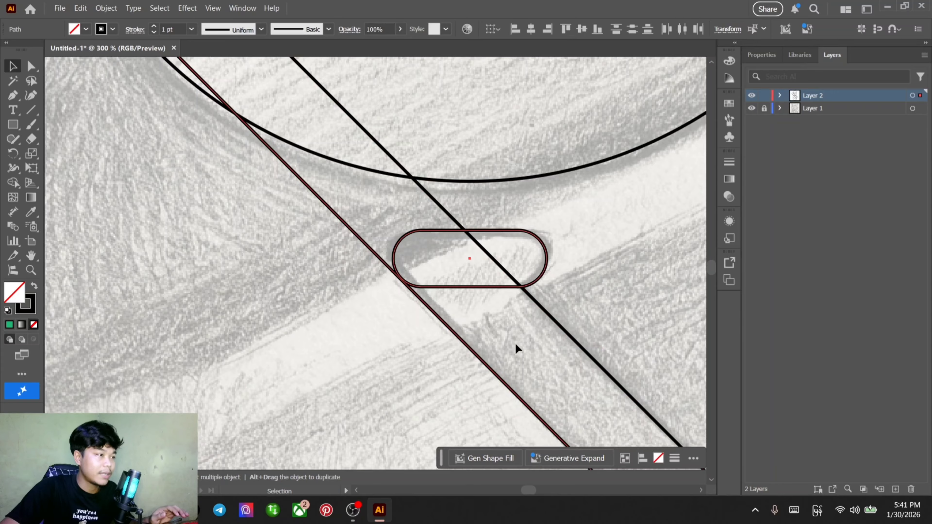
pyautogui.scroll(-4, 538, 371)
pyautogui.moveTo(572, 398); pyautogui.dragTo(495, 348)
pyautogui.click(473, 342)
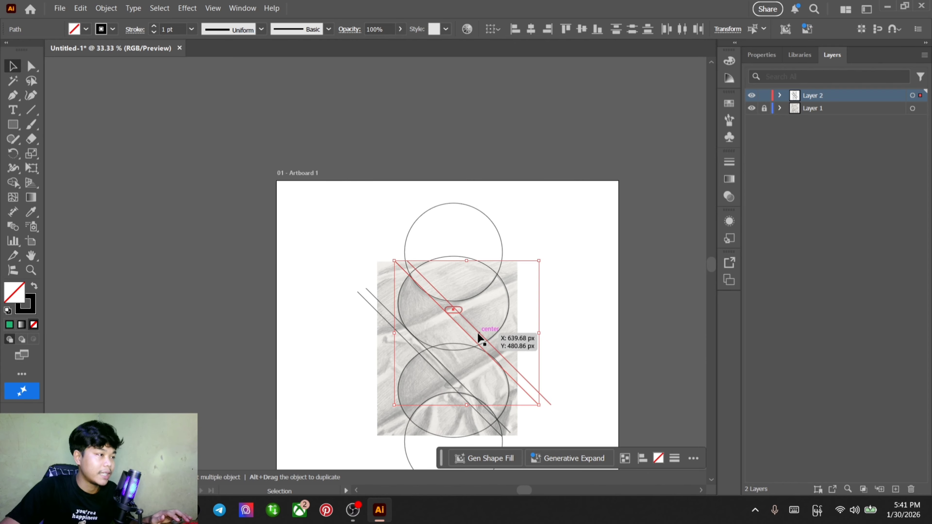
pyautogui.scroll(5, 477, 333)
pyautogui.click(422, 253)
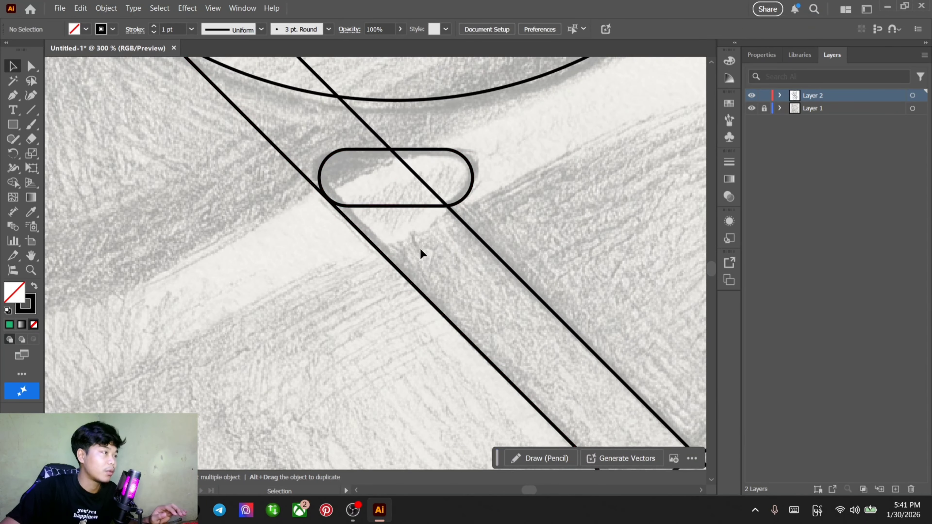
pyautogui.scroll(4, 318, 217)
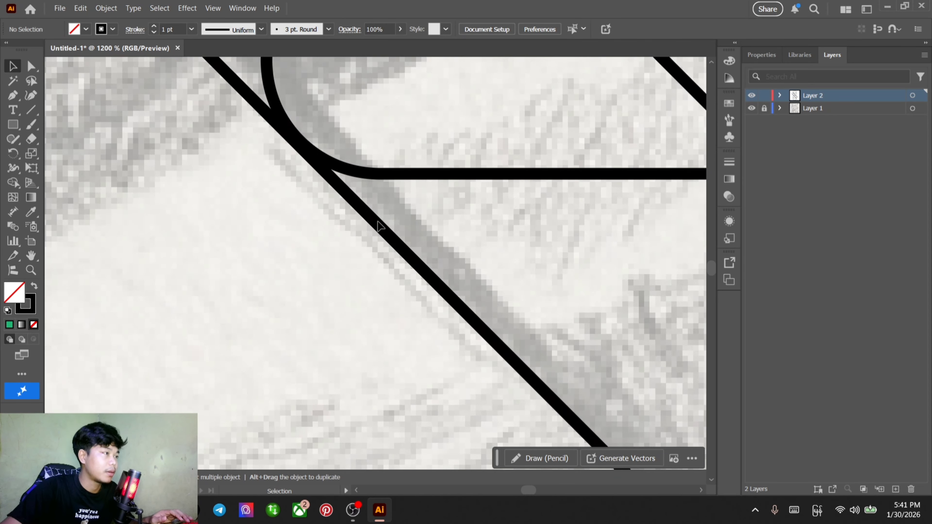
# In outline view, nudge the left upper diagonal line until it is tangent to the pill's lower-left curve
pyautogui.scroll(-10, 380, 226)
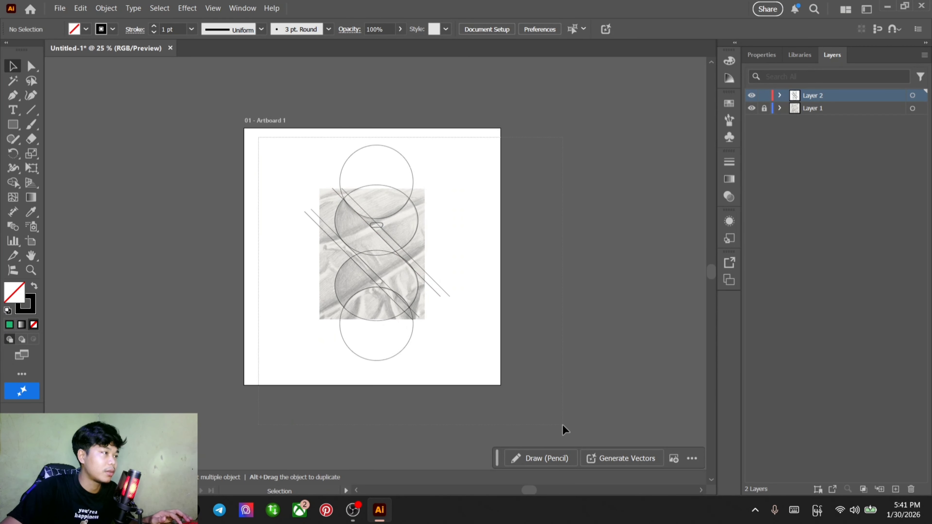
pyautogui.moveTo(565, 430); pyautogui.dragTo(564, 430)
pyautogui.press('a')
pyautogui.hotkey('ctrl', 'y')
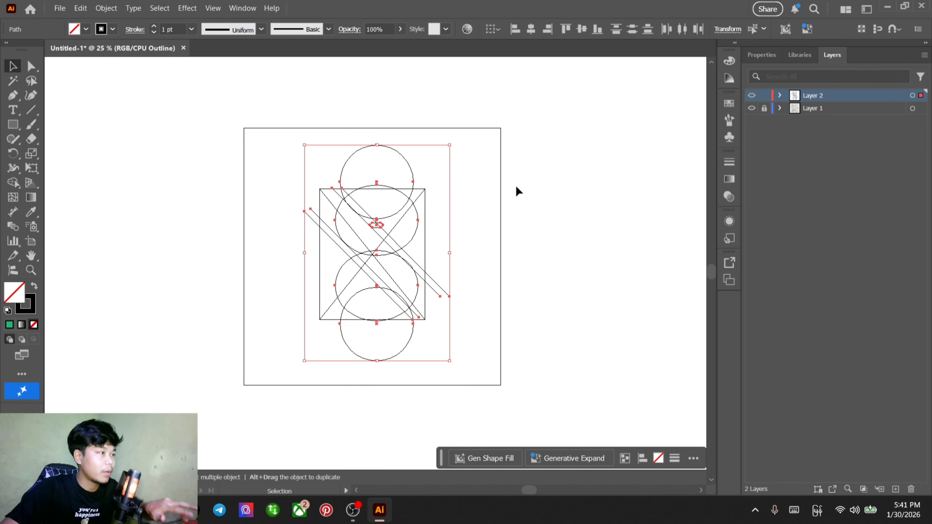
pyautogui.click(515, 188)
pyautogui.scroll(9, 372, 220)
pyautogui.scroll(4, 365, 288)
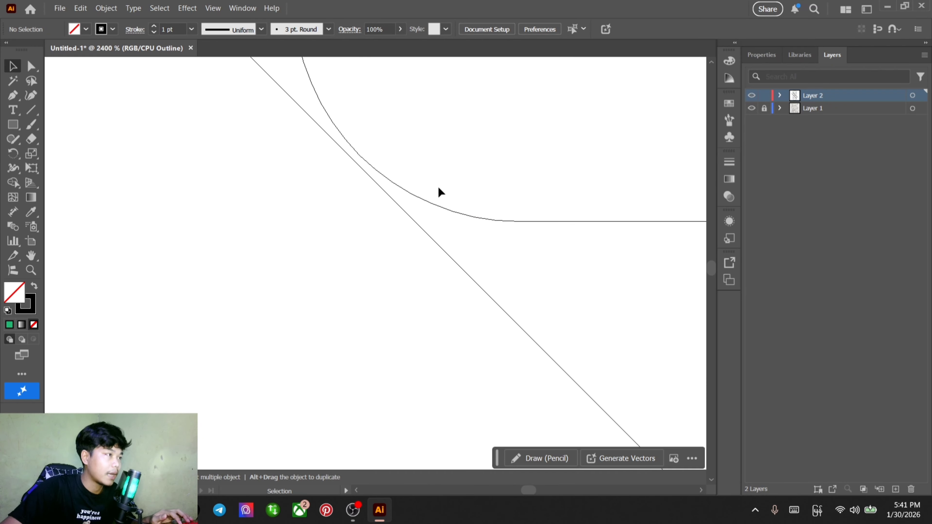
pyautogui.moveTo(404, 212); pyautogui.dragTo(401, 195)
pyautogui.scroll(-12, 420, 205)
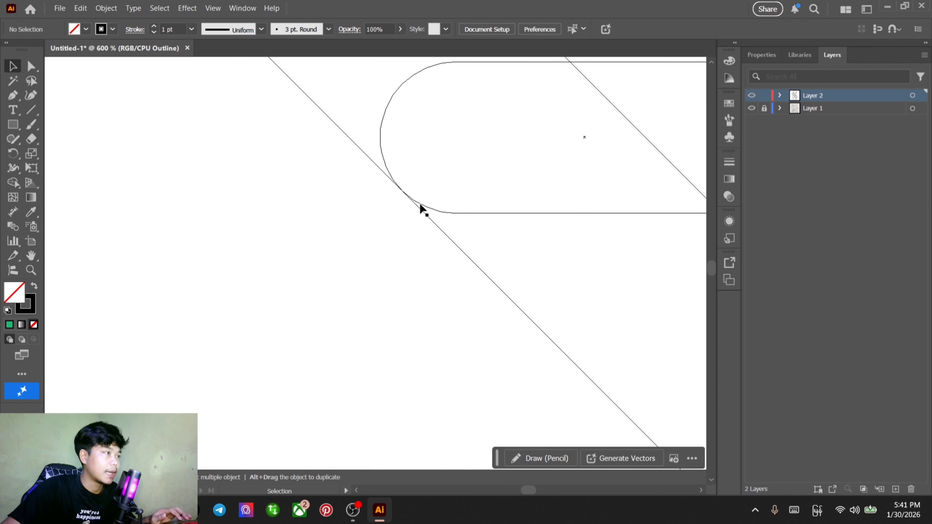
# Switch the artwork from outline view back to preview and clear the selection
pyautogui.scroll(-4, 421, 212)
pyautogui.press('a')
pyautogui.moveTo(308, 98); pyautogui.dragTo(568, 437)
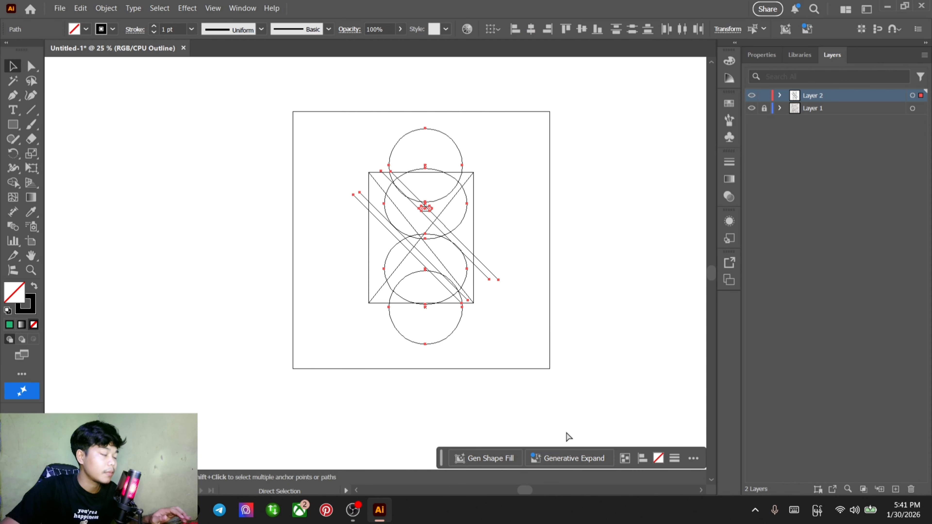
pyautogui.hotkey('ctrl', 'y')
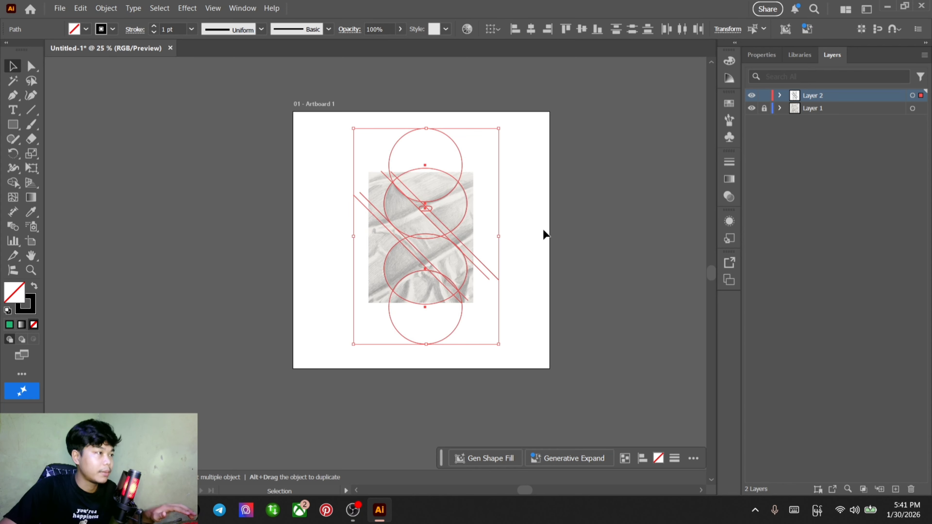
pyautogui.click(542, 229)
# Duplicate the pill straight down onto the sketched rounded notch above the lower circle
pyautogui.scroll(4, 441, 213)
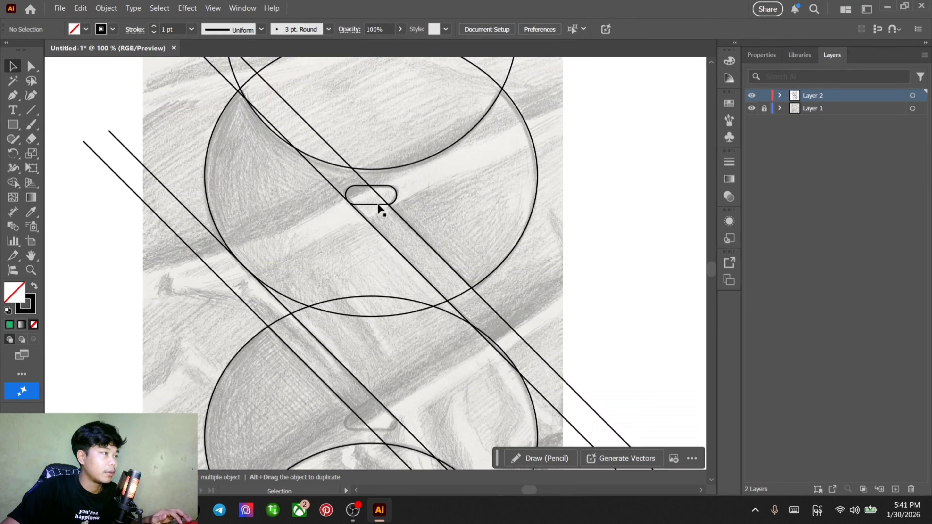
pyautogui.scroll(-3, 373, 201)
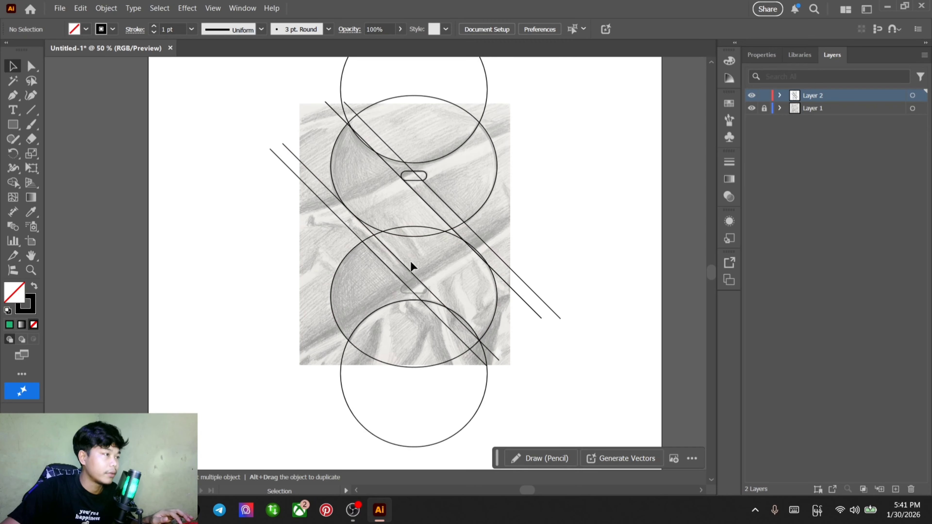
pyautogui.scroll(2, 413, 207)
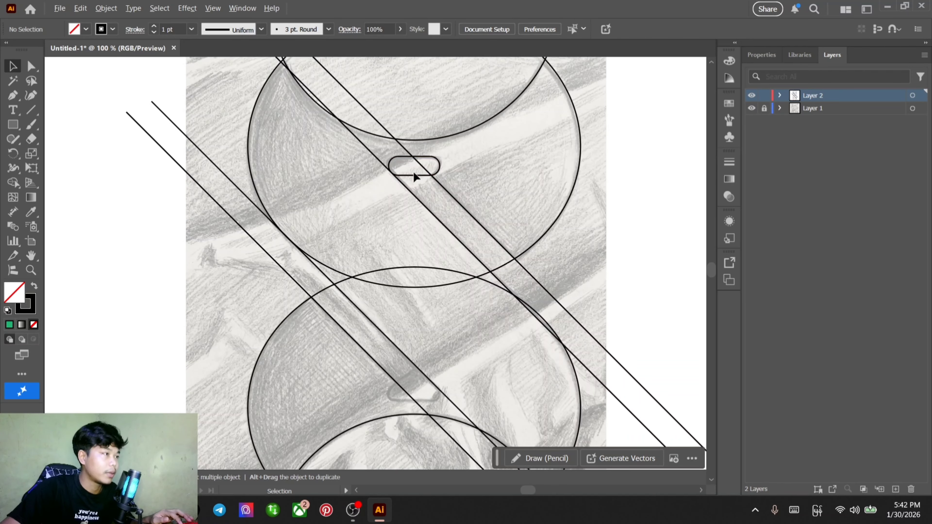
pyautogui.moveTo(415, 176); pyautogui.dragTo(414, 403)
# Move the right line of the lower diagonal pair outward so it is tangent to the lower pill's upper-right curve
pyautogui.scroll(6, 460, 377)
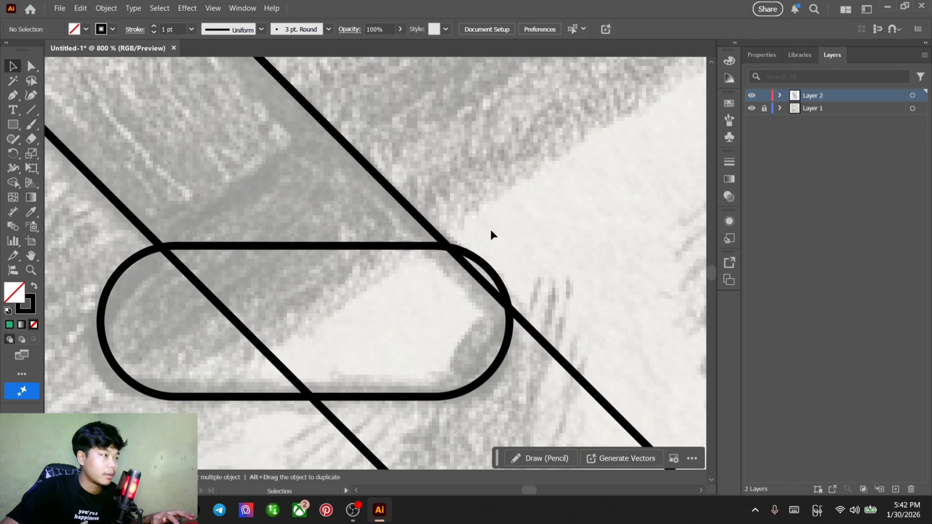
pyautogui.moveTo(537, 322); pyautogui.dragTo(537, 318)
pyautogui.moveTo(424, 191); pyautogui.dragTo(529, 348)
pyautogui.scroll(5, 487, 270)
pyautogui.scroll(-6, 488, 270)
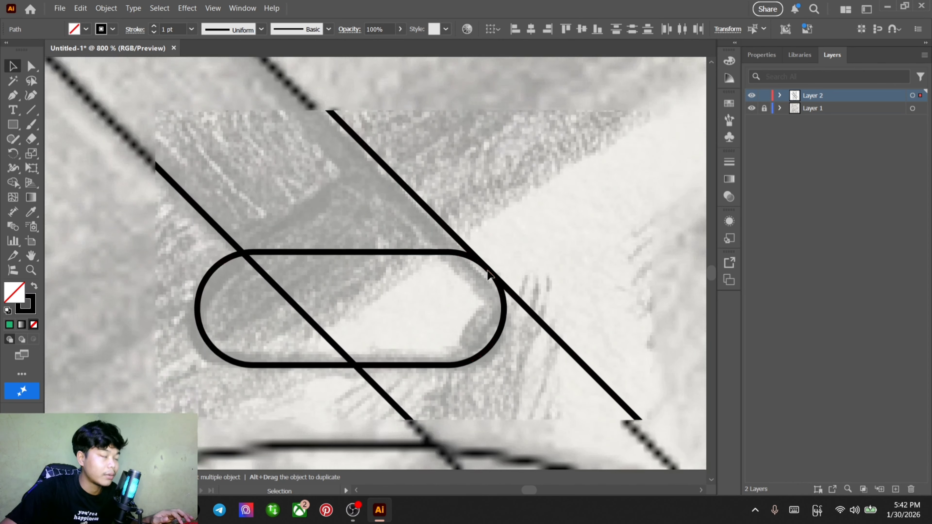
pyautogui.scroll(-7, 487, 270)
pyautogui.click(578, 366)
pyautogui.moveTo(608, 364); pyautogui.dragTo(562, 384)
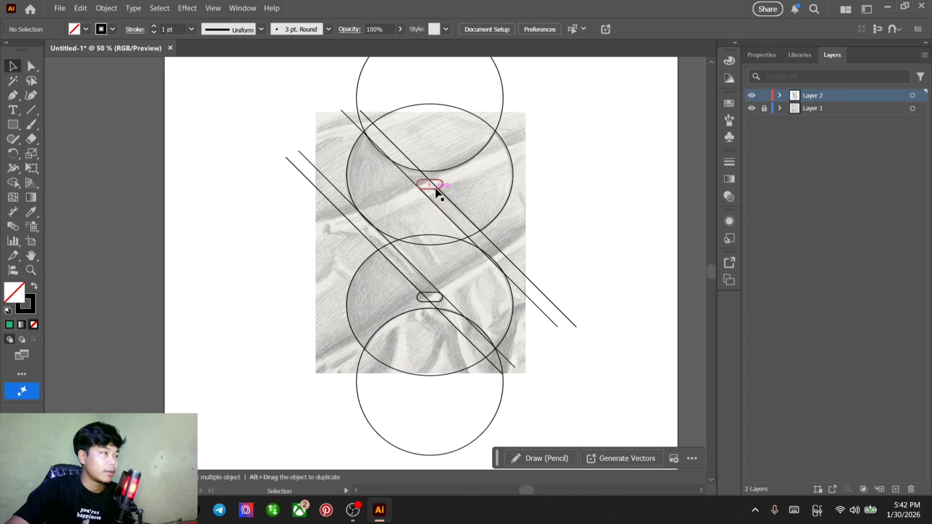
# Check the traced geometry against the sketch around the upper crescent's tip, the pills and the ends of the lower diagonals
pyautogui.scroll(1, 367, 137)
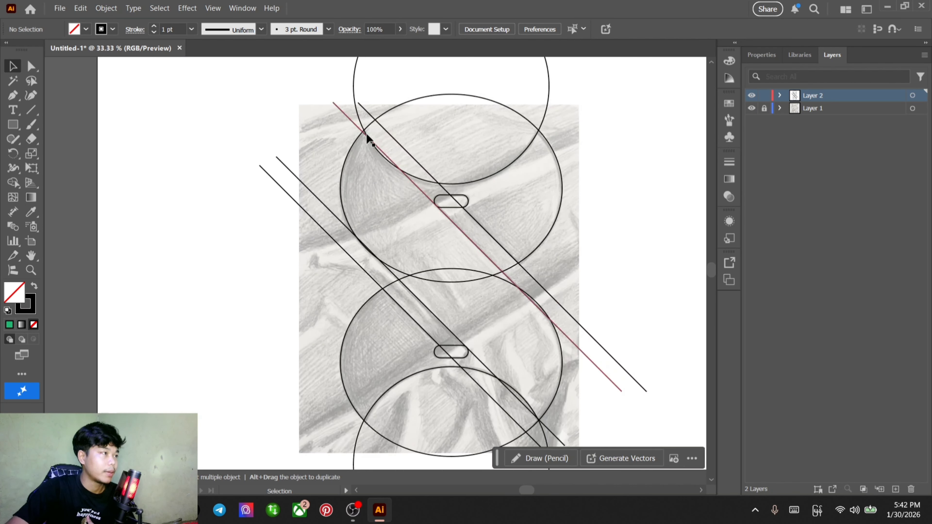
pyautogui.scroll(3, 367, 143)
pyautogui.scroll(-1, 353, 122)
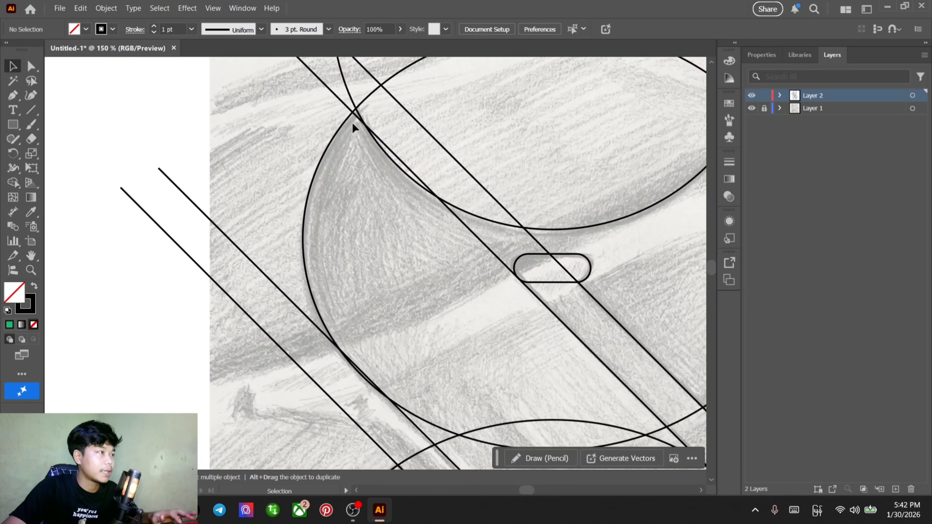
pyautogui.moveTo(415, 216); pyautogui.dragTo(295, 213)
pyautogui.scroll(-3, 299, 213)
pyautogui.moveTo(449, 257); pyautogui.dragTo(534, 185)
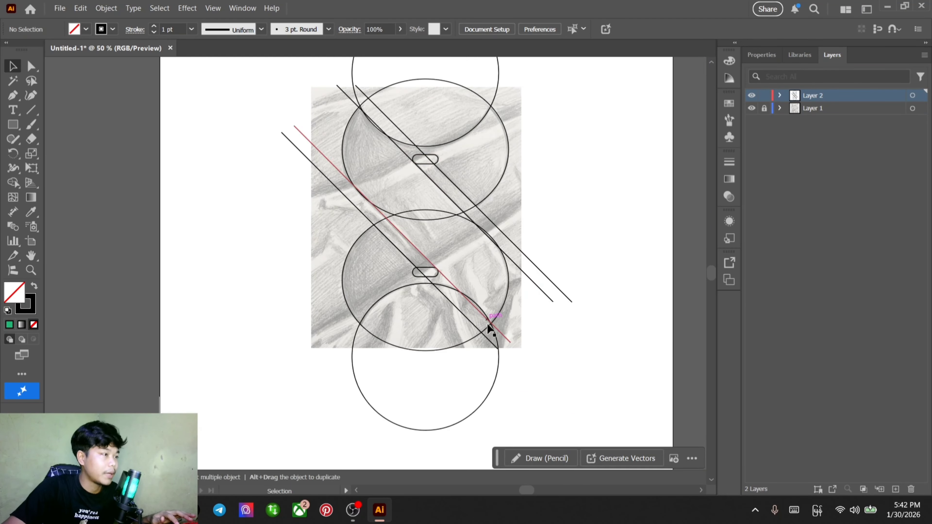
pyautogui.moveTo(522, 332); pyautogui.dragTo(517, 322)
pyautogui.scroll(2, 419, 287)
pyautogui.scroll(-3, 418, 278)
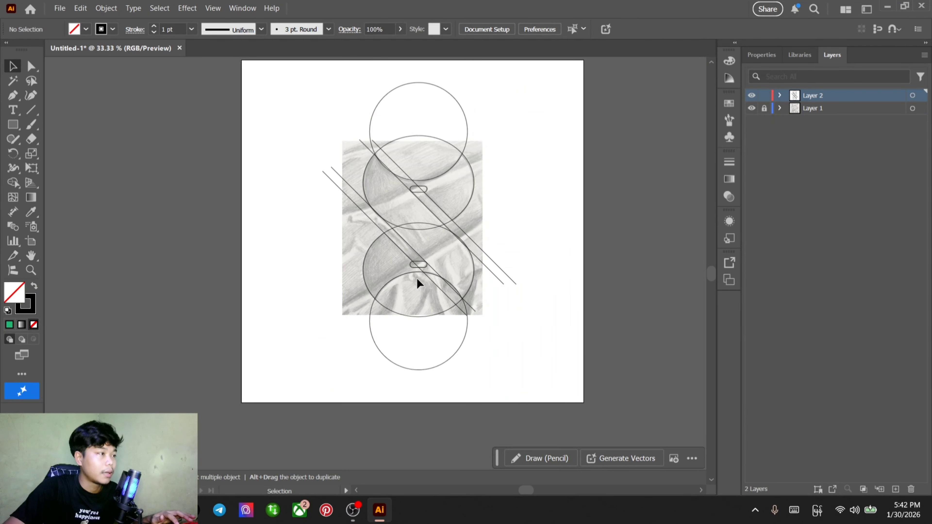
pyautogui.moveTo(544, 260); pyautogui.dragTo(537, 264)
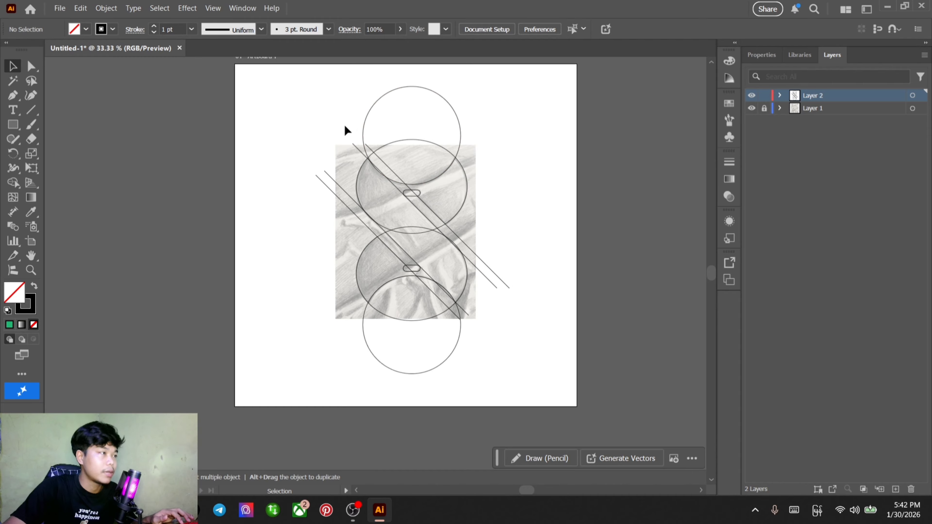
# Select all traced shapes for the Shape Builder and swap their fill and stroke to black fill with no stroke
pyautogui.moveTo(301, 101); pyautogui.dragTo(560, 384)
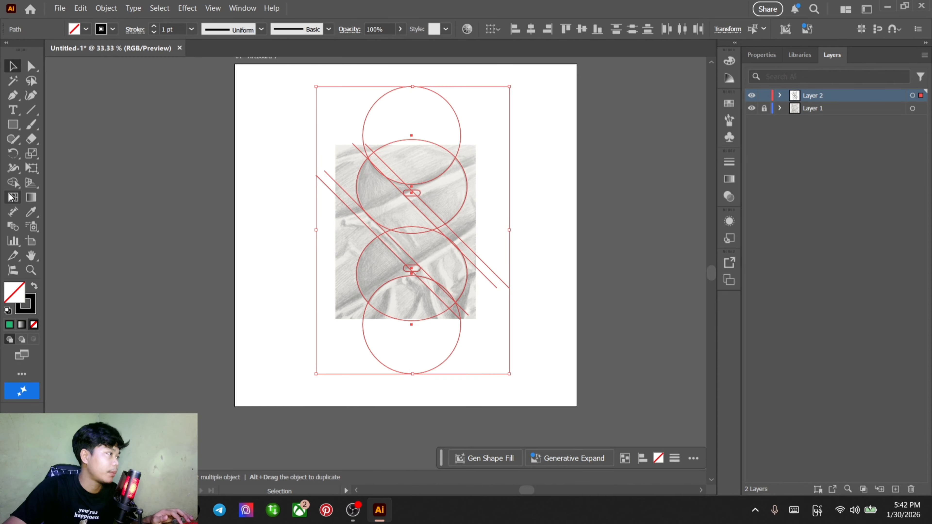
pyautogui.click(13, 183)
pyautogui.click(32, 290)
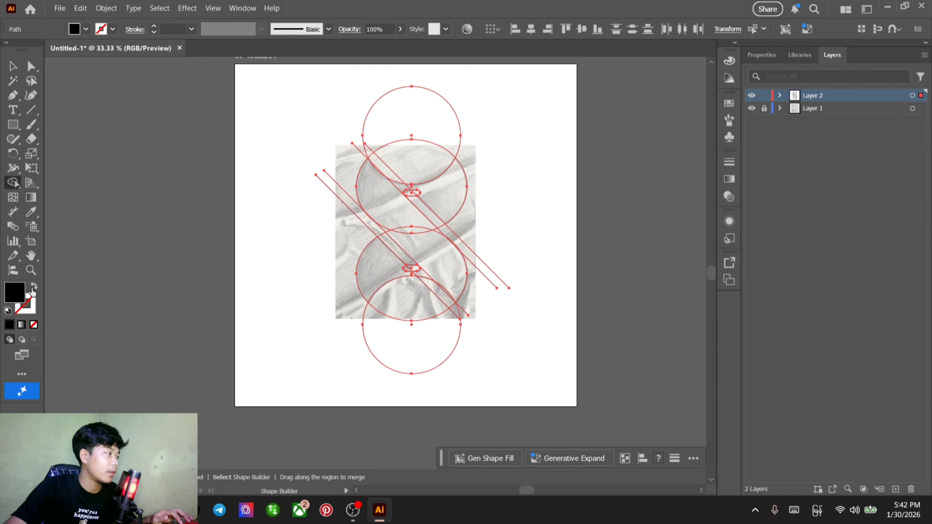
# Try to merge the upper ellipse's regions below the upper circle into one black crescent, including the sliver at its upper-left tip
pyautogui.scroll(5, 423, 206)
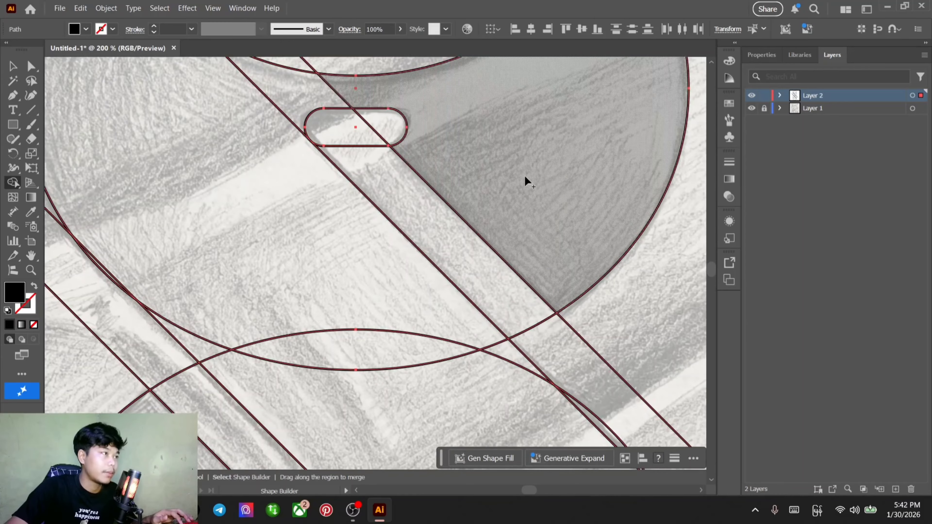
pyautogui.click(440, 133)
pyautogui.moveTo(439, 133); pyautogui.dragTo(566, 215)
pyautogui.click(420, 267)
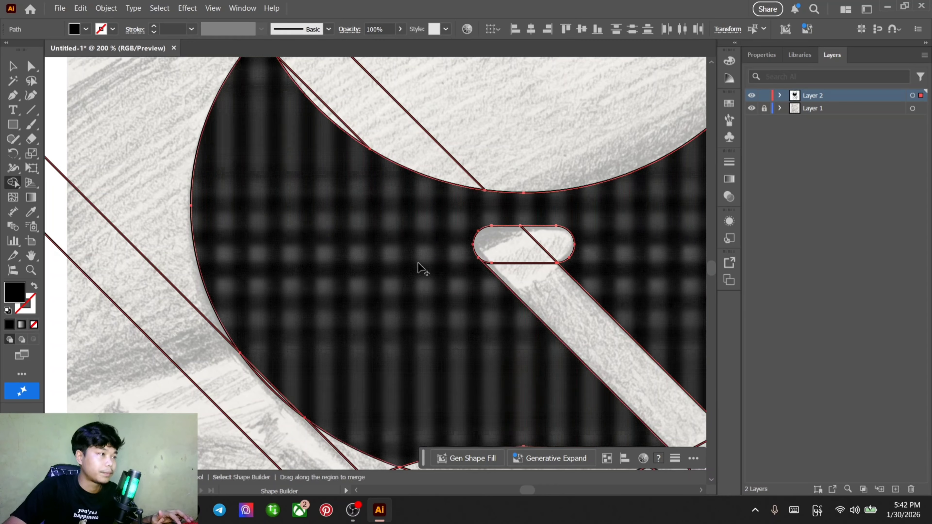
pyautogui.moveTo(420, 267); pyautogui.dragTo(354, 146)
pyautogui.scroll(-3, 354, 147)
pyautogui.scroll(6, 356, 183)
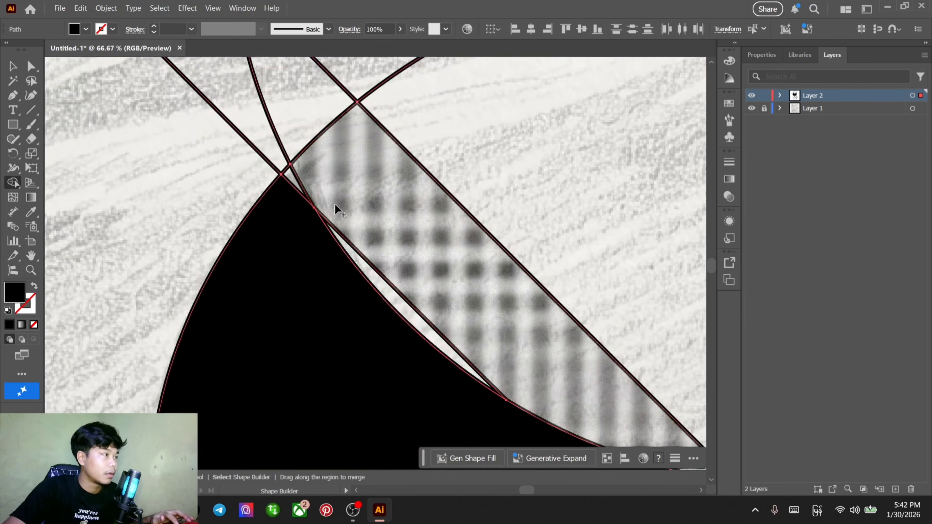
pyautogui.moveTo(287, 176); pyautogui.dragTo(287, 174)
# Try to extend the black crescent through the ellipses' overlap into the lower ellipse's region right of the lower diagonal pair
pyautogui.scroll(-6, 287, 215)
pyautogui.moveTo(363, 343); pyautogui.dragTo(364, 251)
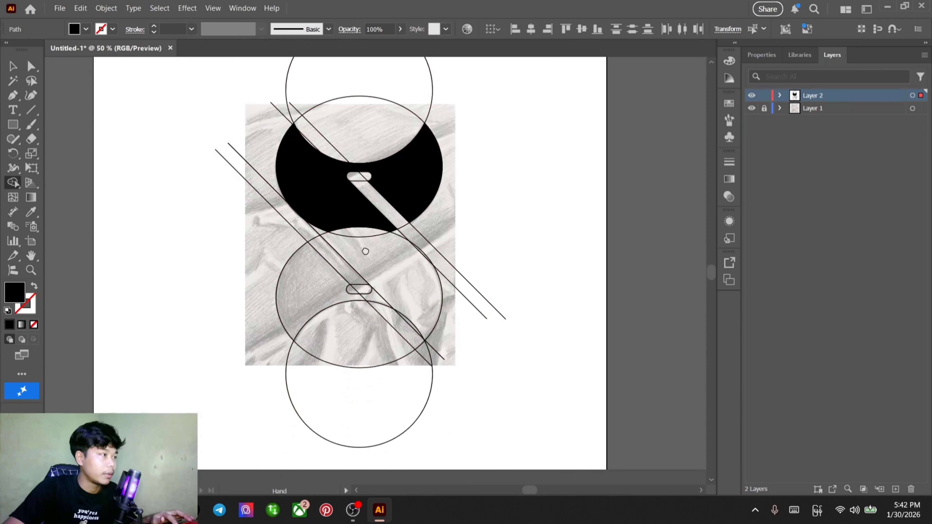
pyautogui.scroll(2, 364, 251)
pyautogui.moveTo(329, 186); pyautogui.dragTo(387, 271)
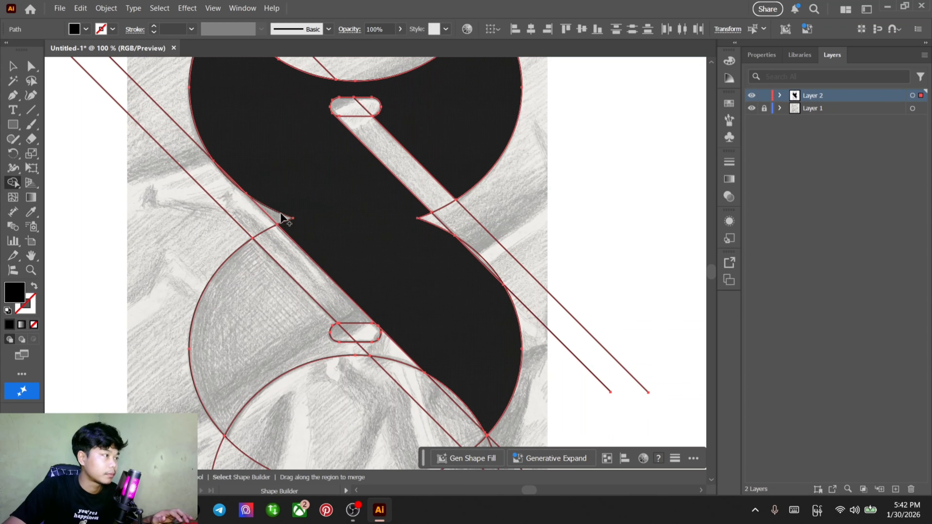
pyautogui.moveTo(432, 221); pyautogui.dragTo(432, 221)
pyautogui.moveTo(430, 298)
pyautogui.mouseDown()
pyautogui.moveTo(439, 225)
pyautogui.moveTo(562, 268)
pyautogui.moveTo(589, 292)
pyautogui.moveTo(568, 306)
pyautogui.moveTo(556, 255)
pyautogui.moveTo(499, 281)
pyautogui.mouseUp()
pyautogui.scroll(-1, 569, 270)
# Undo the Shape Builder merges of both ellipses and deselect all traced shapes
pyautogui.hotkey('ctrl', 'z')
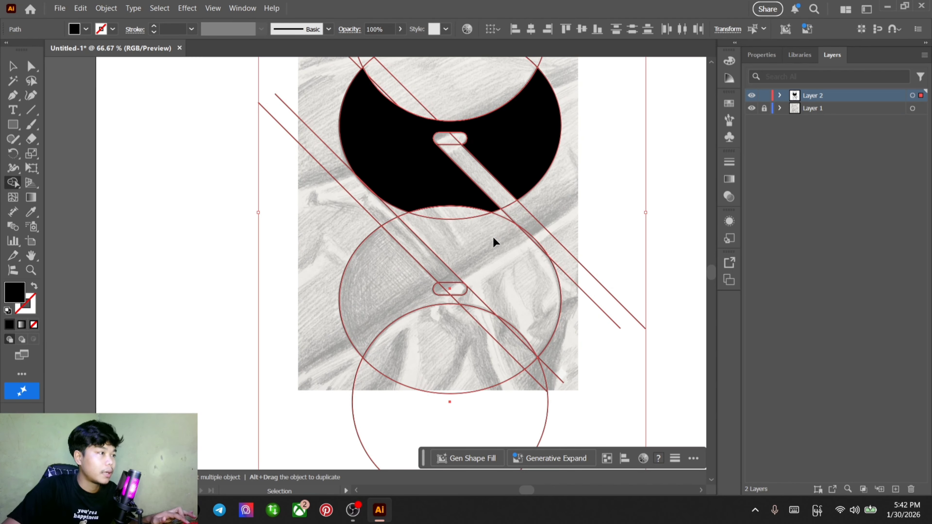
pyautogui.hotkey('ctrl', 'z')
pyautogui.hotkey('ctrl', 'z')
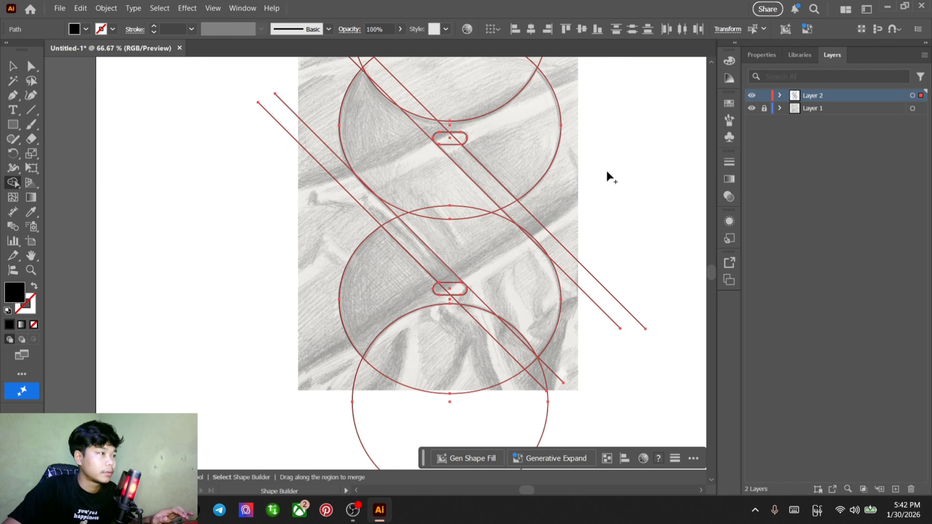
pyautogui.click(32, 68)
pyautogui.click(221, 233)
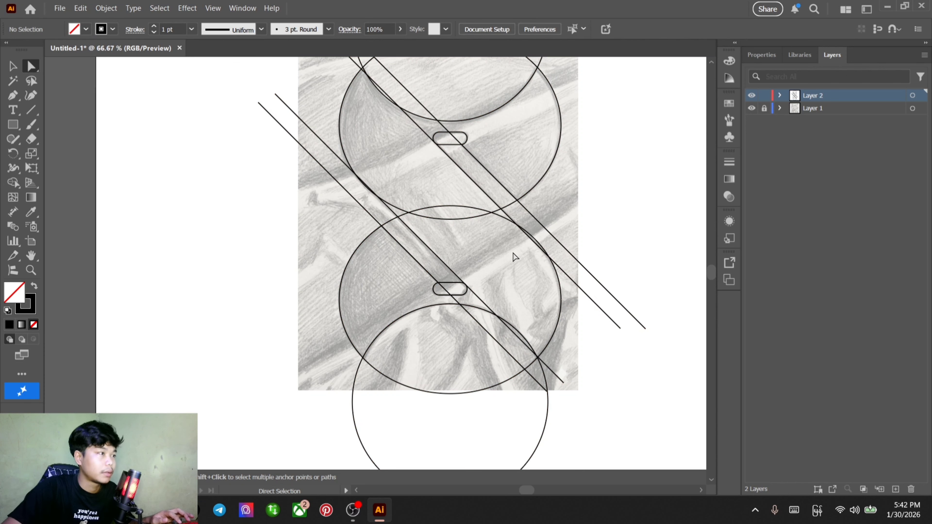
# Scale the lower ellipse down slightly and proportionally from its top edge so its upper-right curve is tangent to the adjacent diagonal line
pyautogui.moveTo(606, 218); pyautogui.dragTo(625, 224)
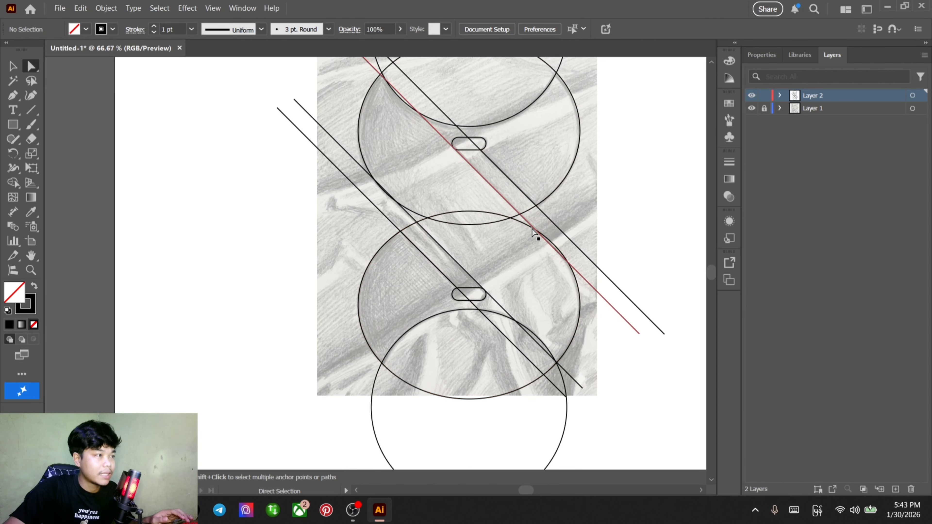
pyautogui.keyDown('alt'); pyautogui.scroll(4, 533, 230); pyautogui.keyUp('alt')
pyautogui.scroll(1, 537, 232)
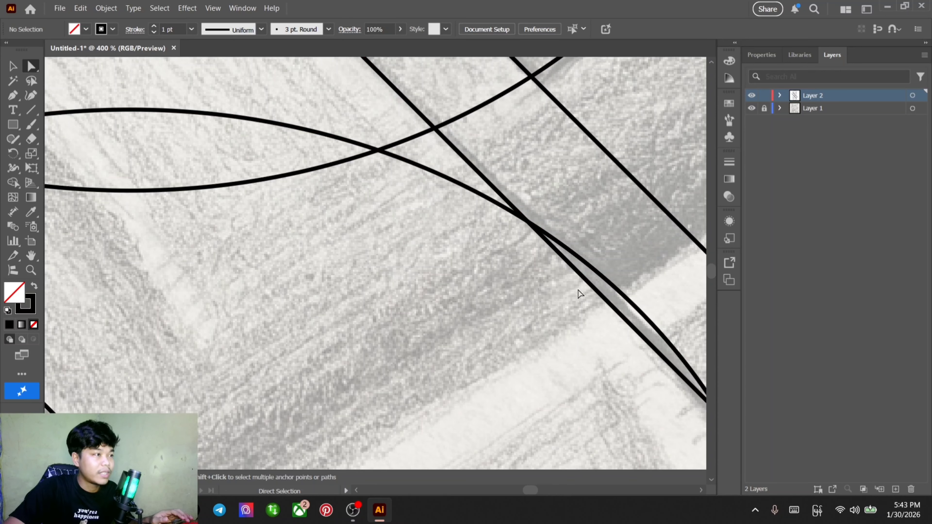
pyautogui.hotkey('ctrl', '1')
pyautogui.moveTo(557, 304); pyautogui.dragTo(562, 290)
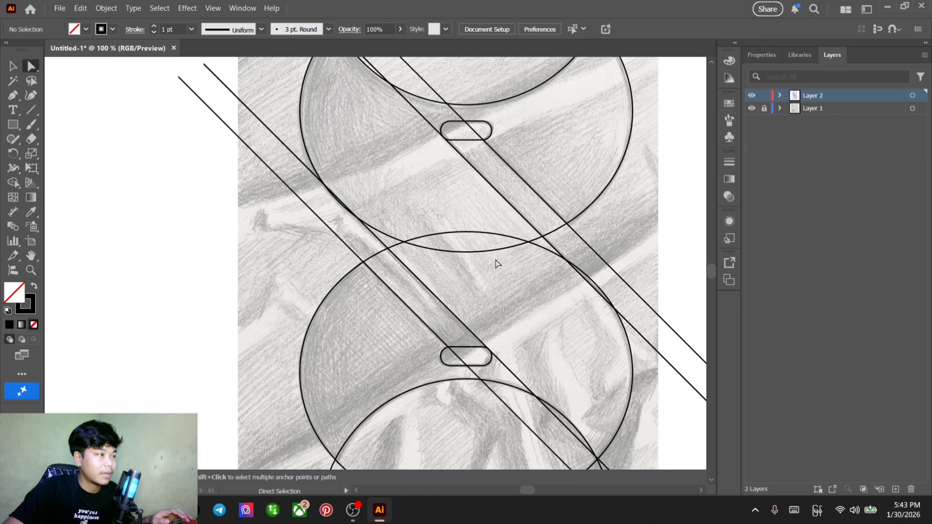
pyautogui.click(480, 233)
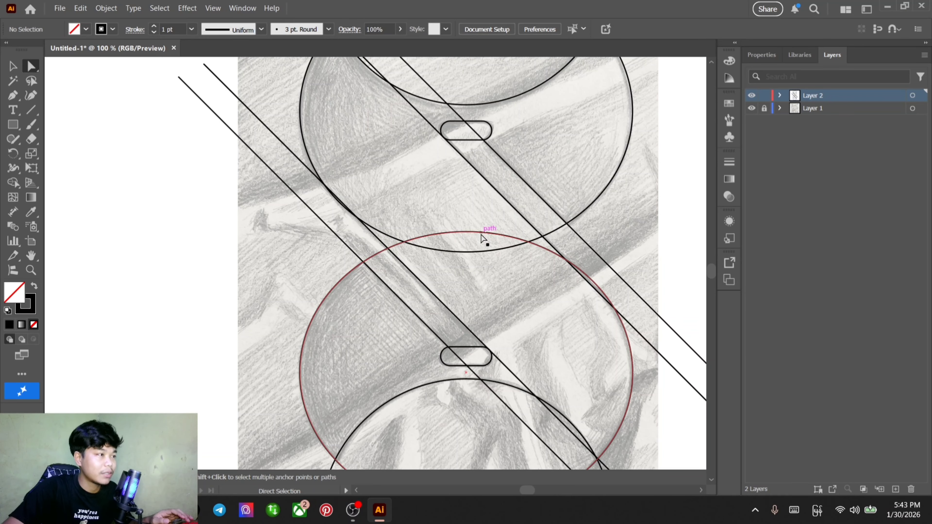
pyautogui.click(14, 68)
pyautogui.click(523, 278)
pyautogui.click(462, 232)
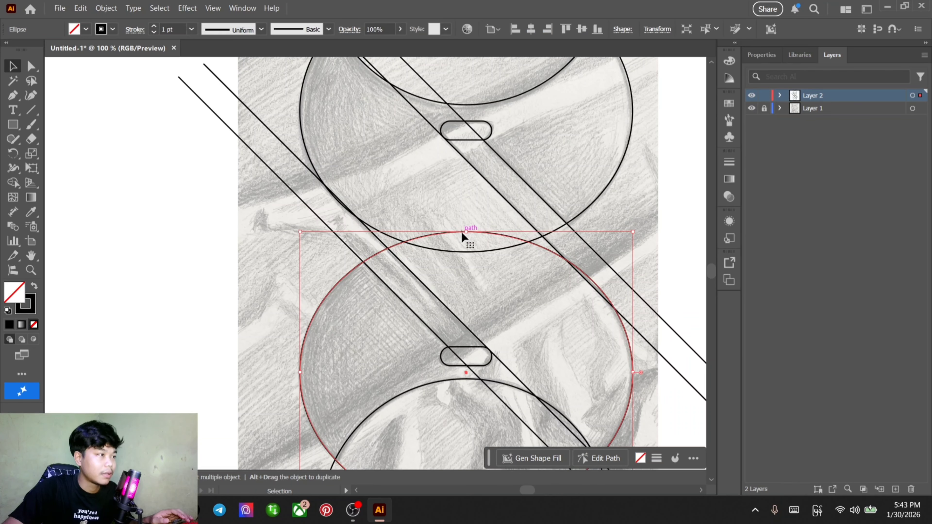
pyautogui.moveTo(470, 233); pyautogui.dragTo(470, 236)
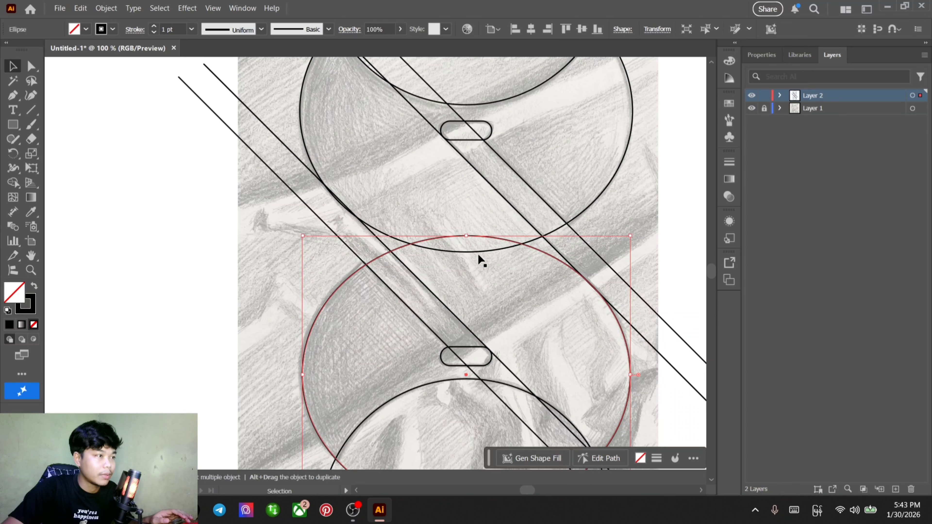
pyautogui.click(586, 293)
pyautogui.scroll(5, 585, 292)
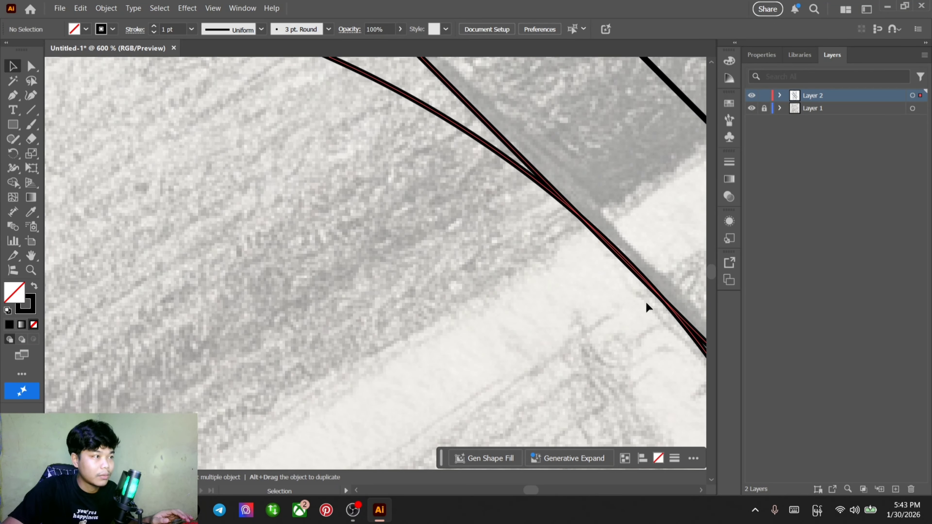
pyautogui.scroll(-3, 647, 308)
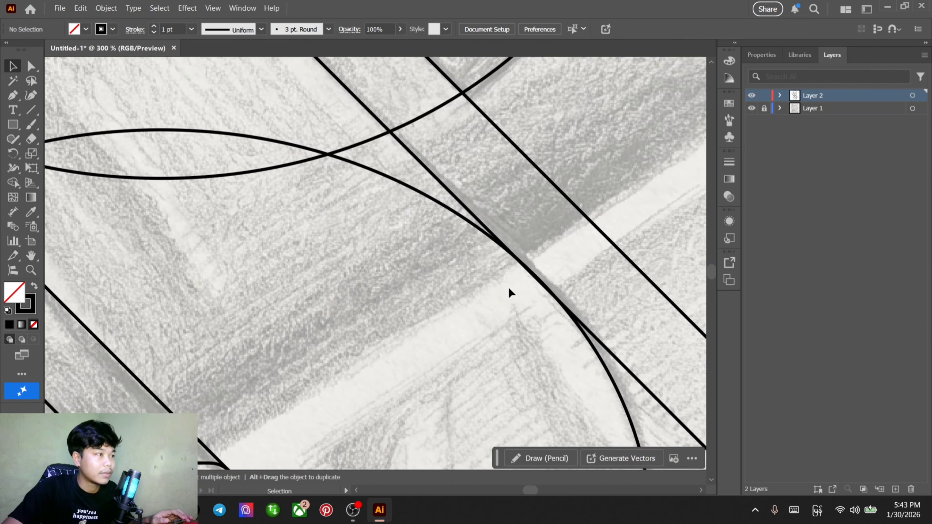
# Scale the upper ellipse down slightly from its bottom edge so its lower-left curve is tangent to the adjacent diagonal line
pyautogui.scroll(-5, 468, 291)
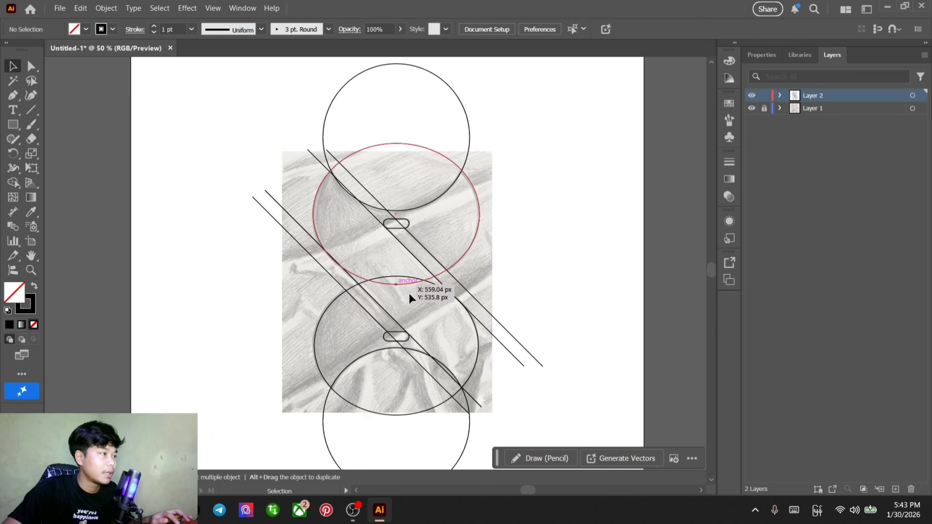
pyautogui.moveTo(409, 293); pyautogui.dragTo(486, 294)
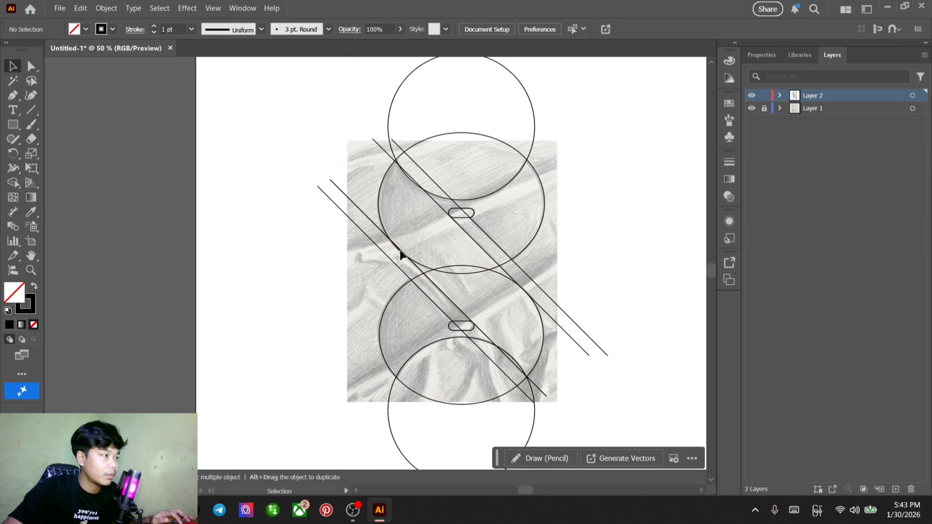
pyautogui.click(456, 273)
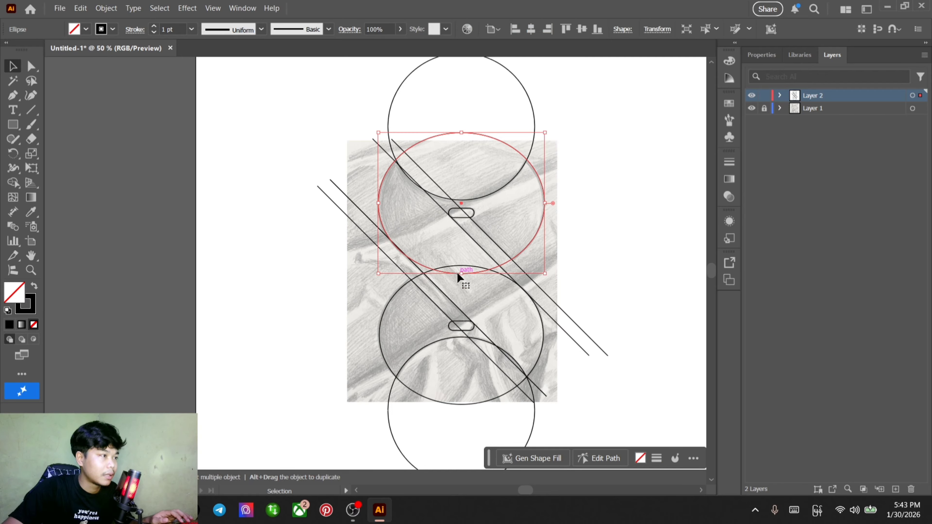
pyautogui.scroll(3, 460, 274)
pyautogui.moveTo(470, 278); pyautogui.dragTo(468, 272)
pyautogui.scroll(-6, 408, 191)
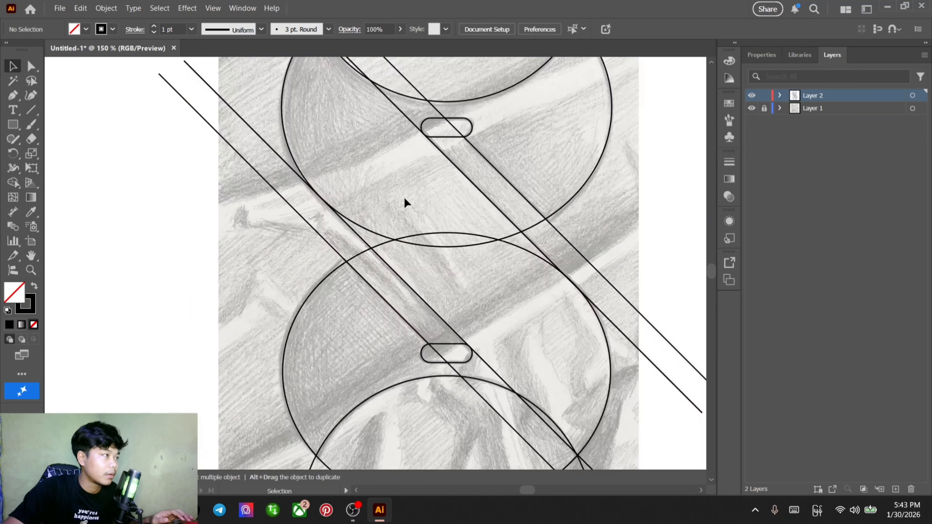
# Inspect the traced shapes in outline view around the lower pill and where the upper ellipse's lower-left curve meets the diagonal line
pyautogui.moveTo(321, 97); pyautogui.dragTo(579, 331)
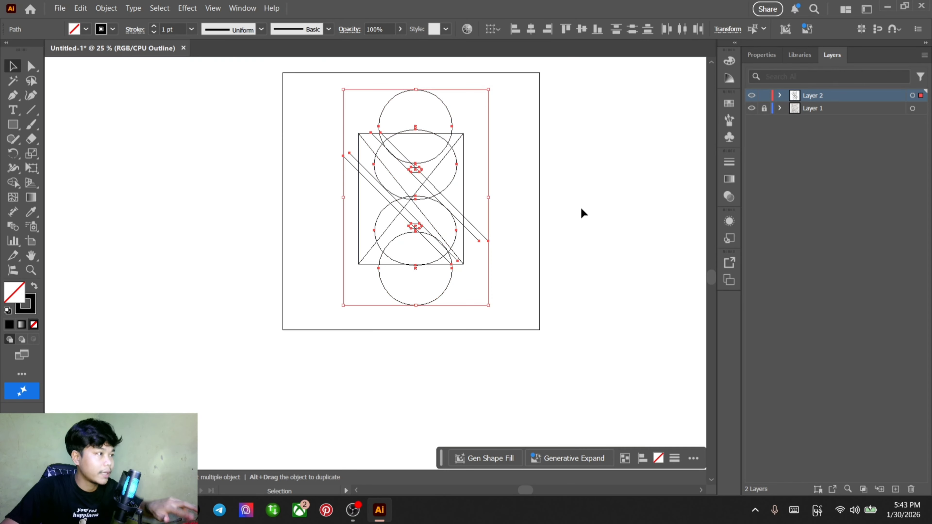
pyautogui.hotkey('ctrl', 'y')
pyautogui.click(581, 208)
pyautogui.scroll(6, 422, 218)
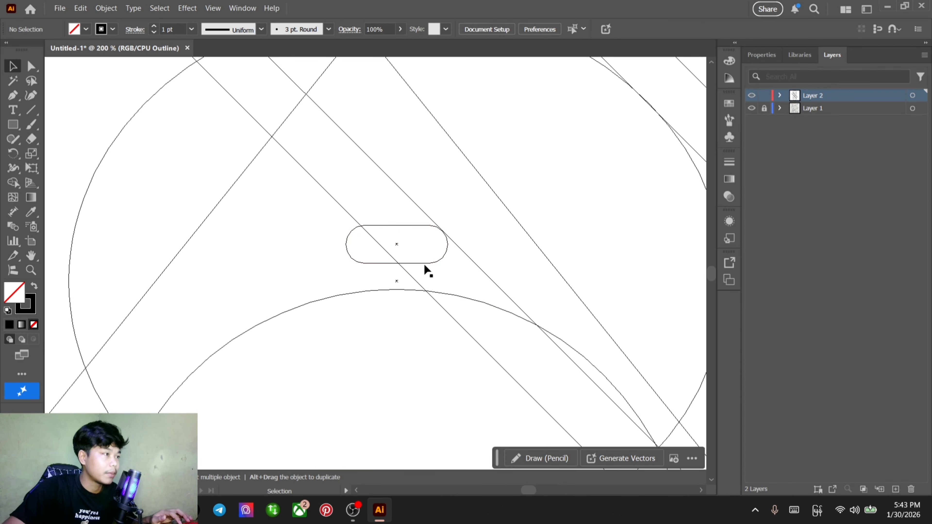
pyautogui.scroll(-2, 456, 262)
pyautogui.moveTo(497, 172); pyautogui.dragTo(524, 309)
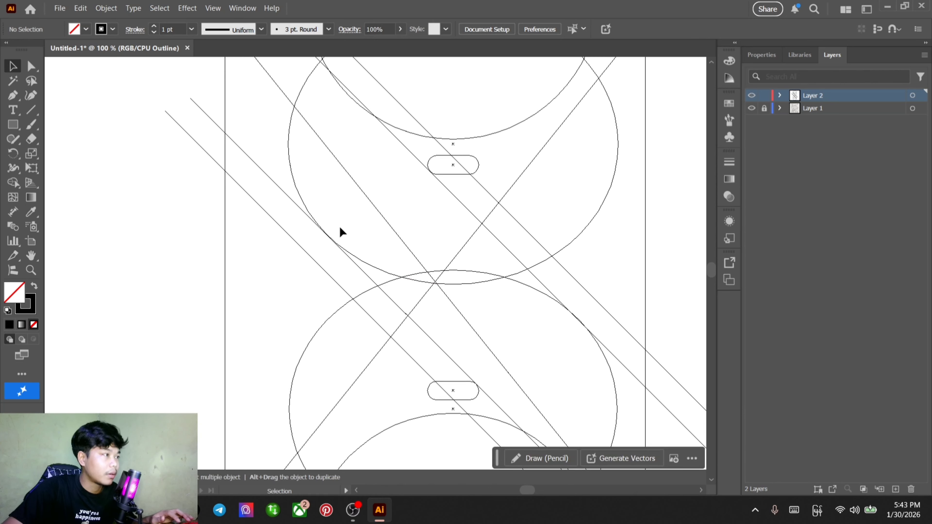
pyautogui.scroll(6, 332, 233)
pyautogui.scroll(-2, 336, 275)
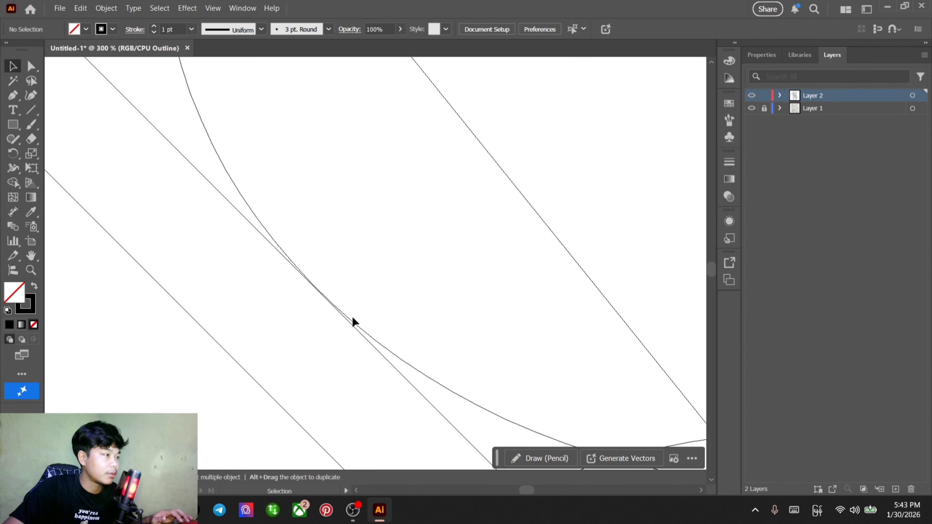
pyautogui.scroll(-2, 367, 290)
pyautogui.scroll(2, 382, 277)
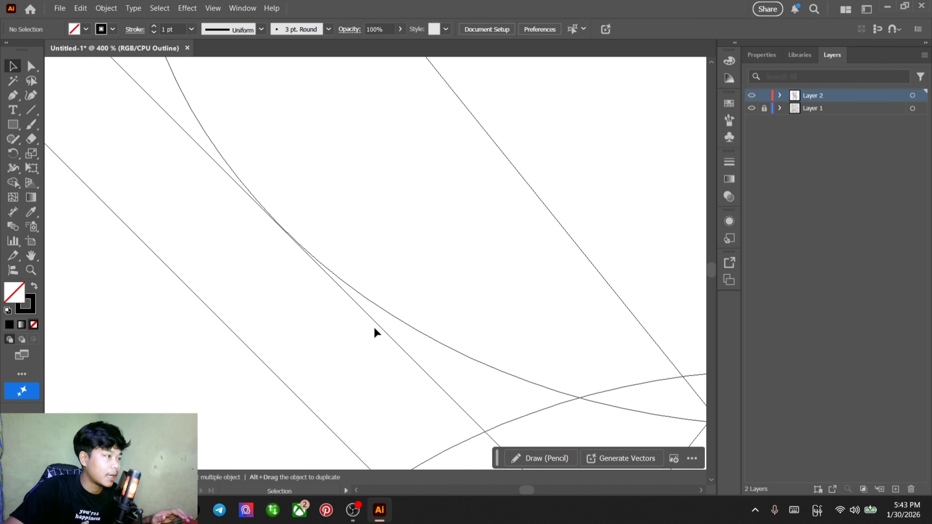
pyautogui.moveTo(377, 323); pyautogui.dragTo(332, 293)
pyautogui.click(345, 245)
# Check in outline view how the lower ellipse's upper-right curve meets the upper diagonal pair
pyautogui.scroll(-5, 311, 239)
pyautogui.moveTo(526, 377); pyautogui.dragTo(539, 387)
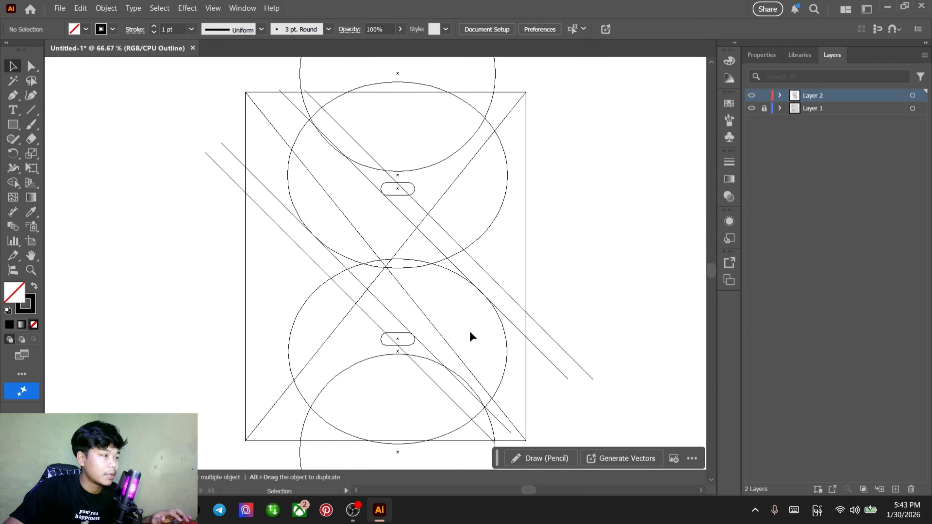
pyautogui.scroll(-1, 453, 266)
pyautogui.scroll(5, 455, 275)
pyautogui.scroll(-5, 528, 283)
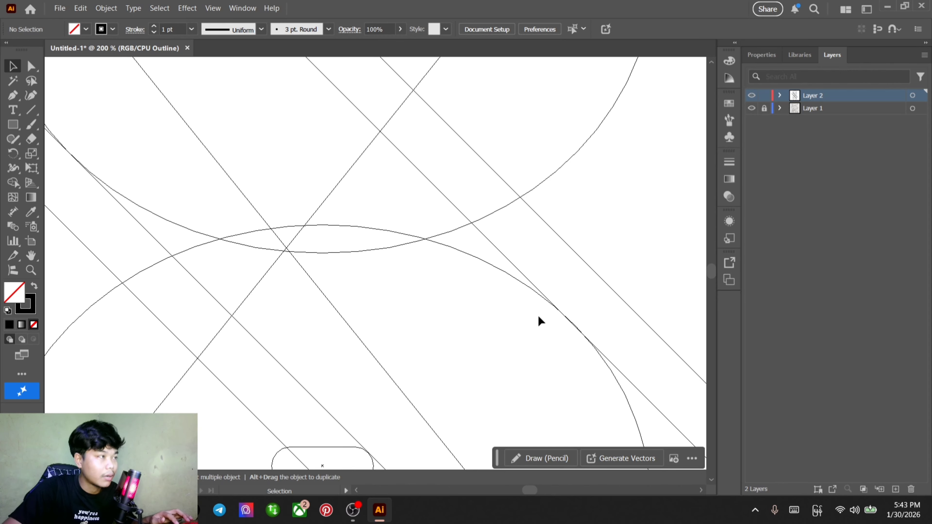
pyautogui.moveTo(628, 300); pyautogui.dragTo(602, 294)
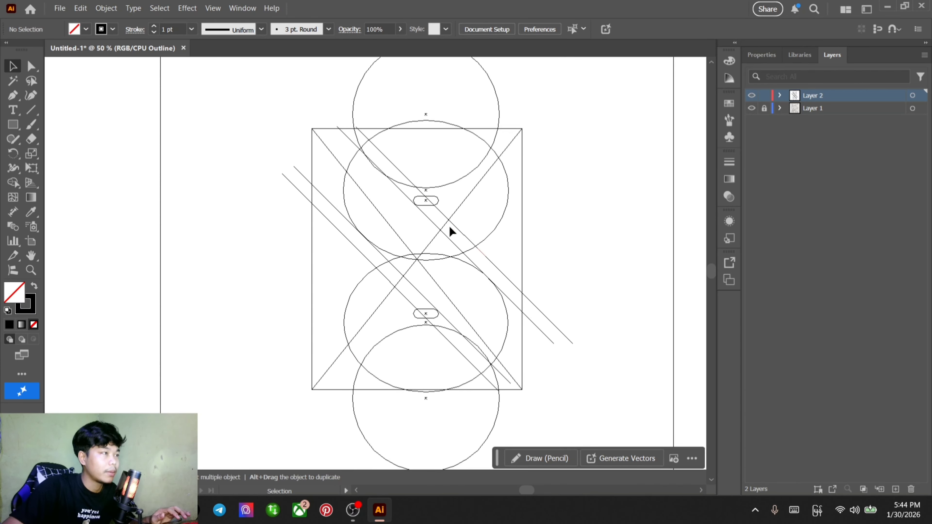
# Copy all traced shapes and paste the duplicate in place in front
pyautogui.scroll(-3, 299, 132)
pyautogui.moveTo(251, 89); pyautogui.dragTo(525, 325)
pyautogui.hotkey('ctrl', 'c')
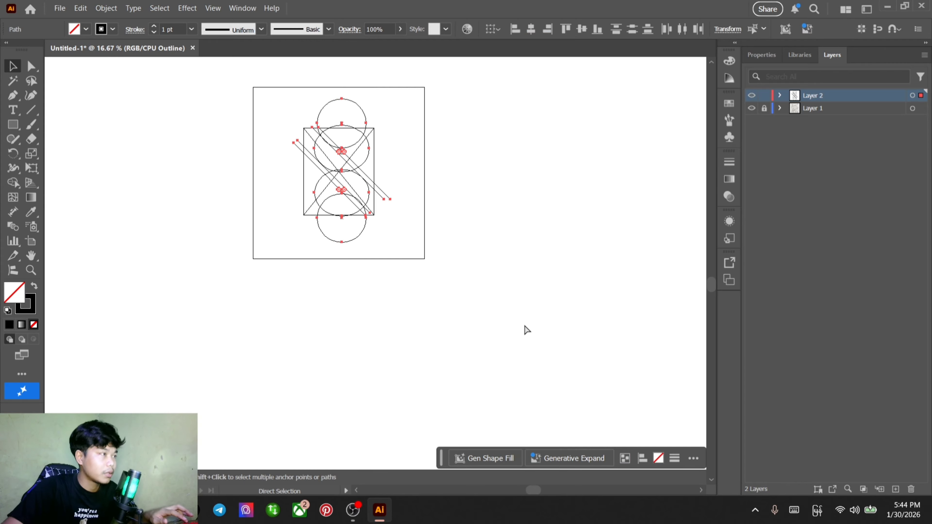
pyautogui.click(525, 325)
pyautogui.hotkey('ctrl', 'f')
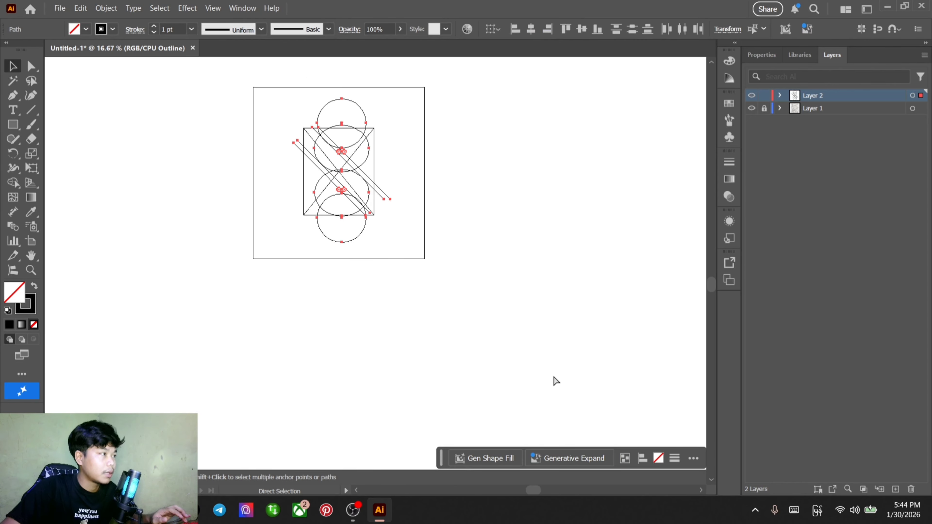
# Return to the normal preview, select all traced shapes for the Shape Builder, and set black fill with no stroke
pyautogui.hotkey('ctrl', 'y')
pyautogui.click(533, 274)
pyautogui.moveTo(437, 172); pyautogui.dragTo(466, 250)
pyautogui.moveTo(330, 155); pyautogui.dragTo(379, 289)
pyautogui.scroll(5, 382, 244)
pyautogui.click(13, 183)
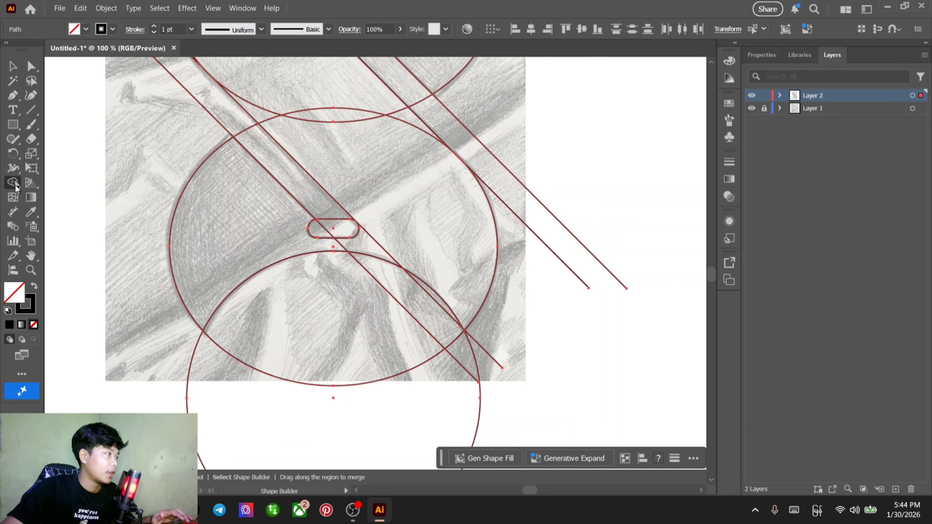
pyautogui.click(34, 286)
# Try to merge the lower ellipse's left region with the area beneath the lower pill, then undo the Shape Builder fills
pyautogui.click(253, 223)
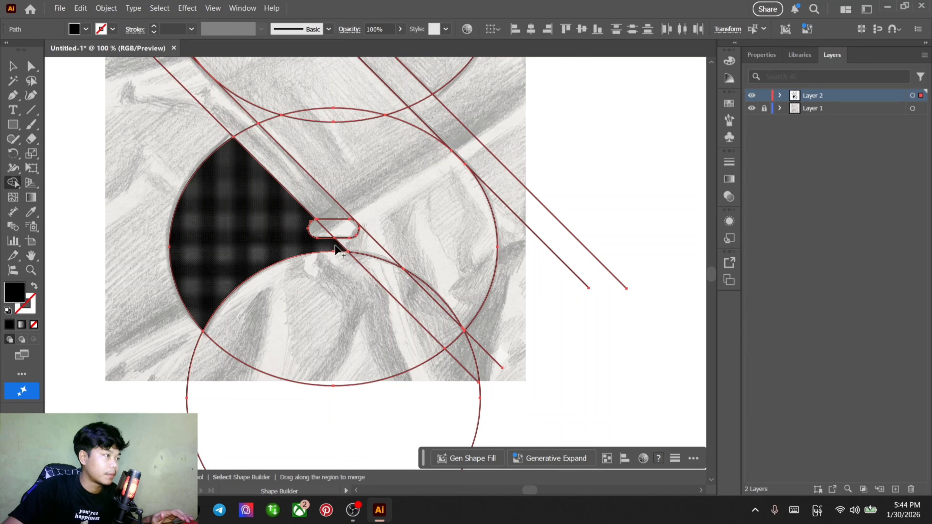
pyautogui.moveTo(344, 240); pyautogui.dragTo(381, 243)
pyautogui.scroll(-3, 381, 243)
pyautogui.hotkey('ctrl', 'z')
pyautogui.scroll(5, 369, 239)
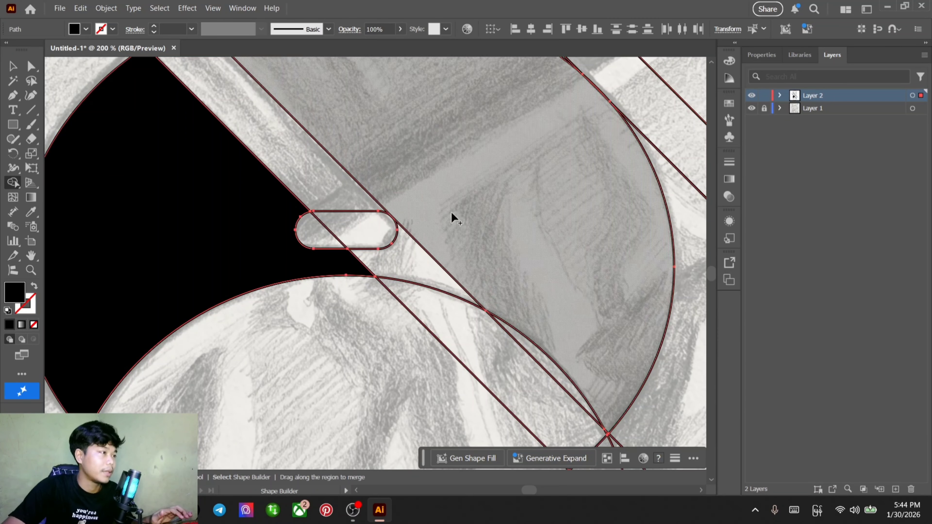
pyautogui.click(453, 213)
pyautogui.hotkey('ctrl', 'z')
pyautogui.hotkey('ctrl', 'z')
pyautogui.scroll(-3, 411, 239)
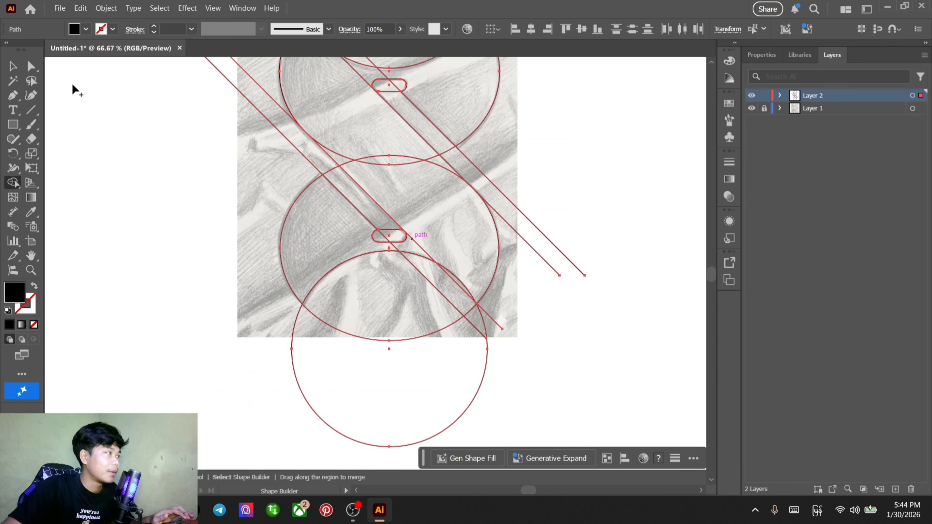
# Adjust the lower pill's size slightly so its rounded upper-right end meets the adjacent diagonal line
pyautogui.click(31, 67)
pyautogui.click(158, 150)
pyautogui.scroll(5, 400, 239)
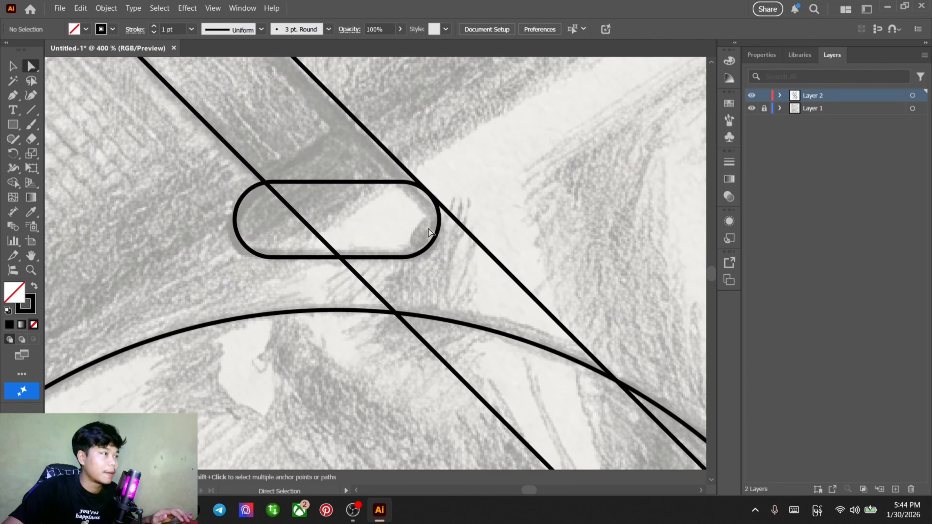
pyautogui.click(437, 231)
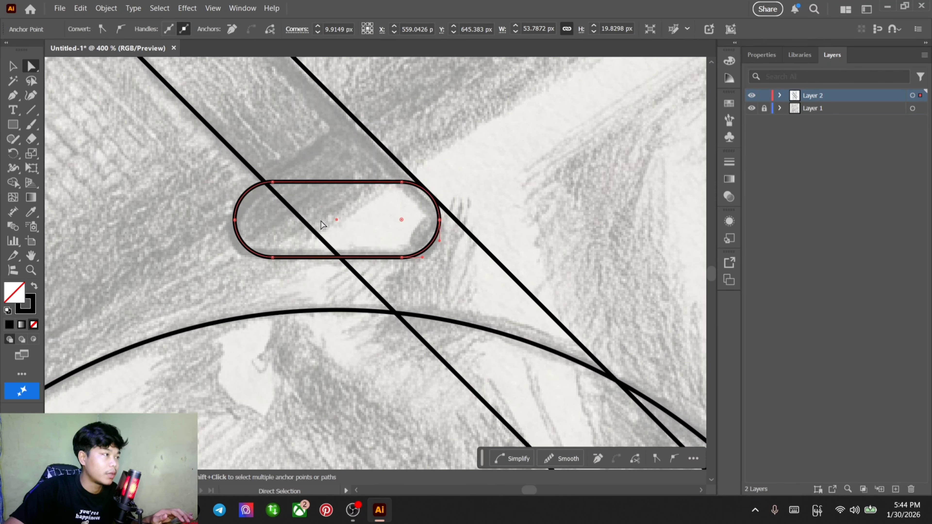
pyautogui.click(8, 68)
pyautogui.click(274, 132)
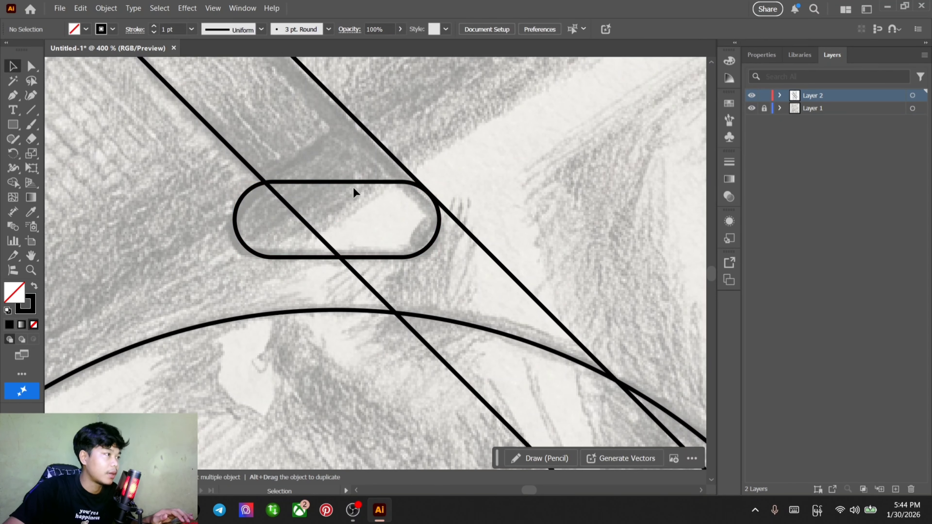
pyautogui.click(358, 182)
pyautogui.scroll(3, 389, 188)
pyautogui.scroll(1, 393, 195)
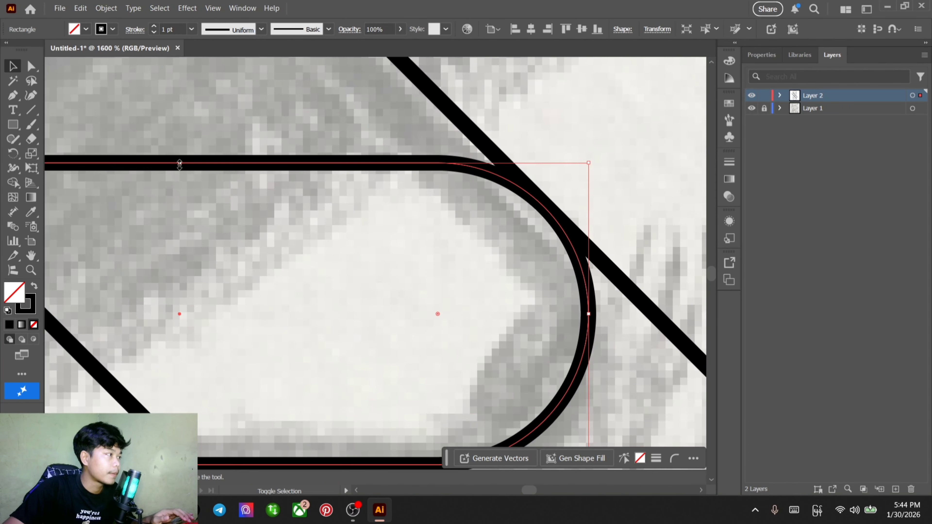
pyautogui.moveTo(179, 163); pyautogui.dragTo(172, 163)
pyautogui.click(349, 191)
pyautogui.moveTo(460, 113); pyautogui.dragTo(584, 294)
pyautogui.scroll(5, 563, 217)
pyautogui.scroll(-5, 496, 214)
pyautogui.click(402, 239)
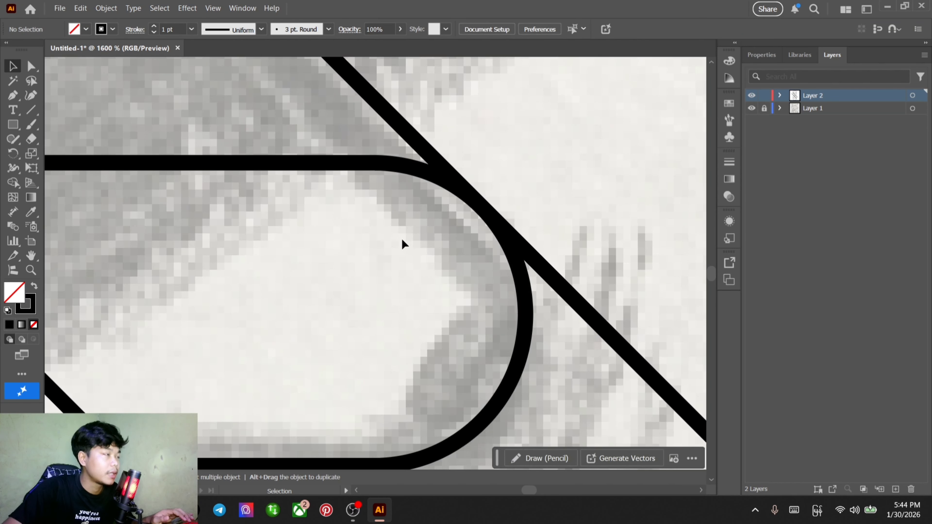
# Switch to outline view and fine-tune the lower pill's height against the diagonal touching its rounded end
pyautogui.scroll(-10, 398, 249)
pyautogui.moveTo(524, 299); pyautogui.dragTo(529, 302)
pyautogui.moveTo(271, 68); pyautogui.dragTo(554, 394)
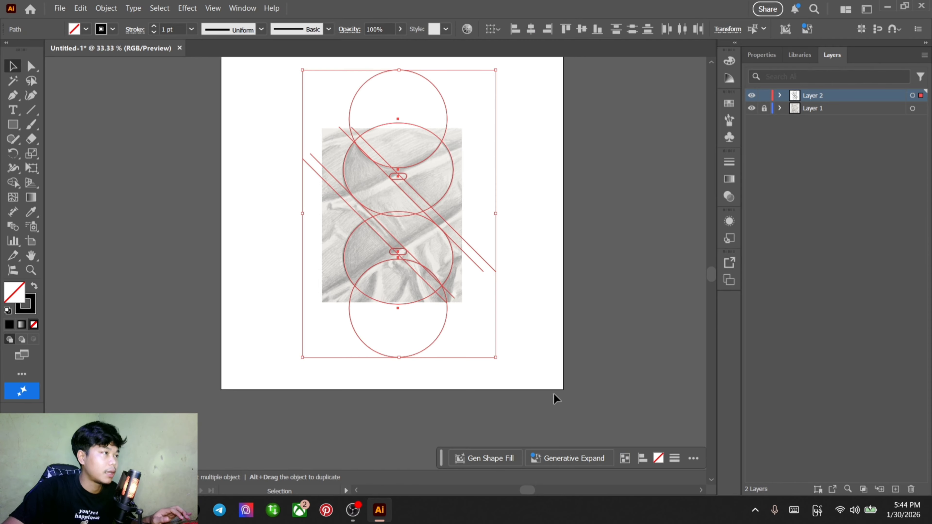
pyautogui.hotkey('ctrl', 'y')
pyautogui.click(507, 285)
pyautogui.scroll(8, 410, 266)
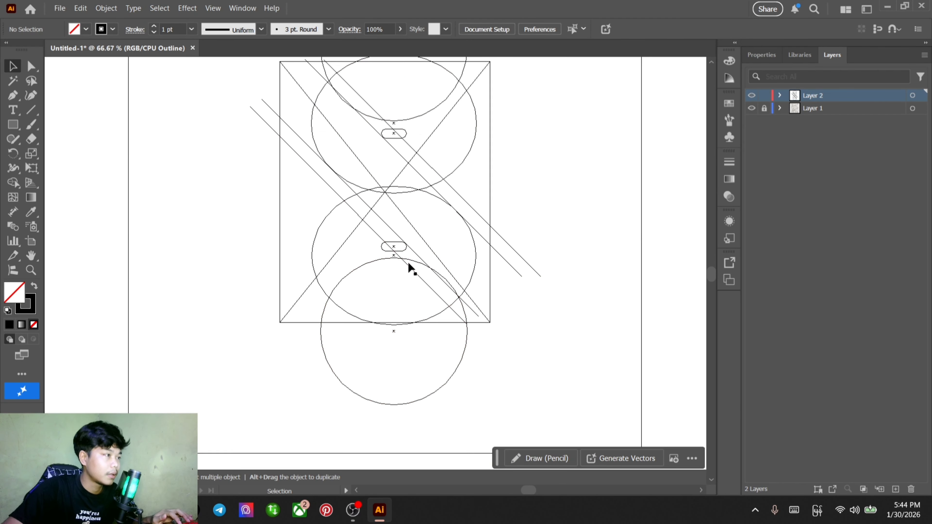
pyautogui.scroll(2, 422, 220)
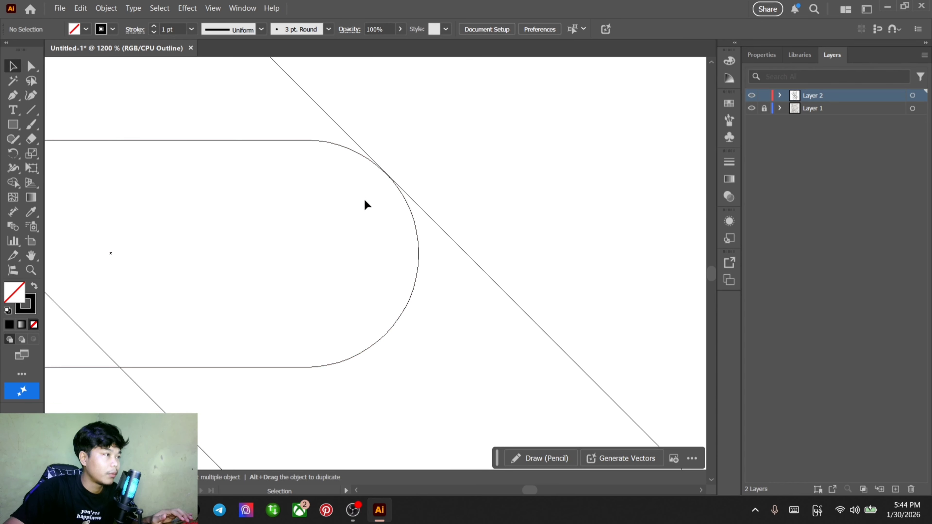
pyautogui.moveTo(365, 204); pyautogui.dragTo(445, 289)
pyautogui.moveTo(287, 190); pyautogui.dragTo(349, 293)
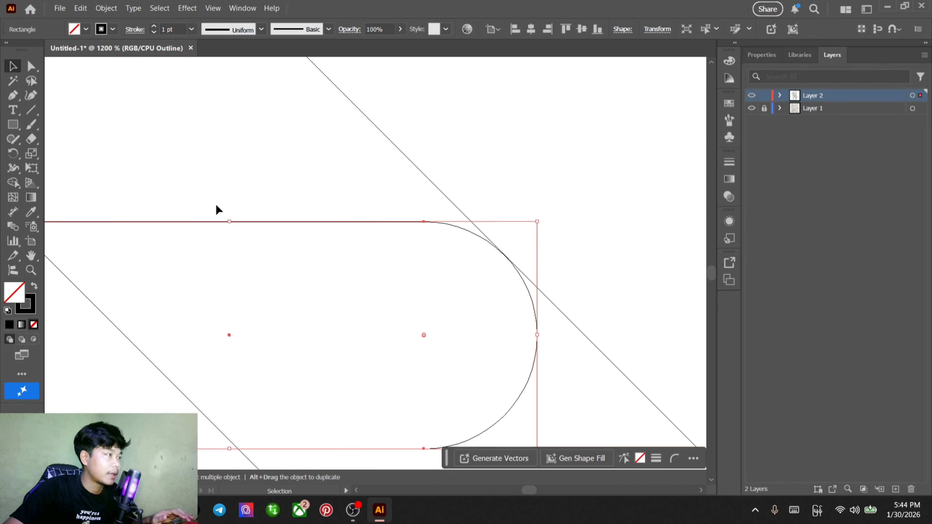
pyautogui.moveTo(230, 221); pyautogui.dragTo(223, 222)
pyautogui.click(261, 264)
# Check in outline view how the upper pill's lower-left end meets the neighbouring diagonal
pyautogui.scroll(-7, 262, 267)
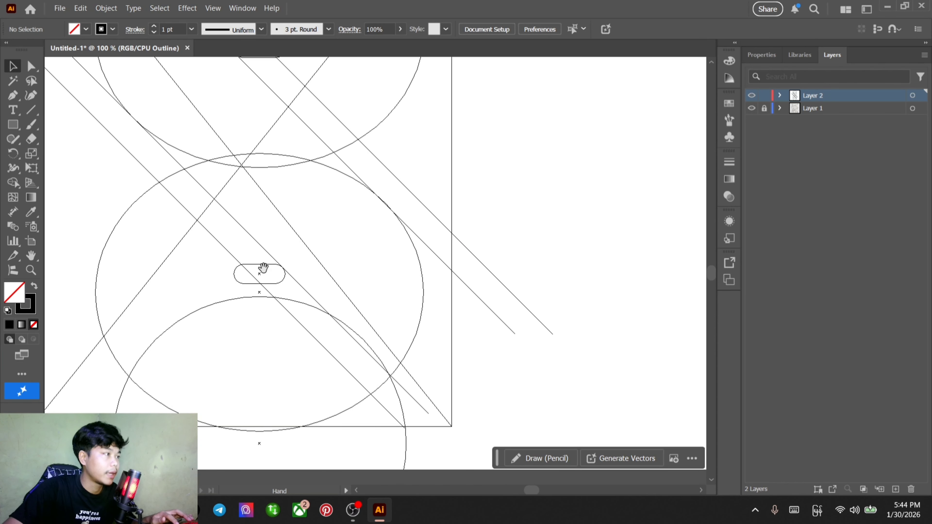
pyautogui.moveTo(322, 229); pyautogui.dragTo(508, 367)
pyautogui.scroll(5, 435, 198)
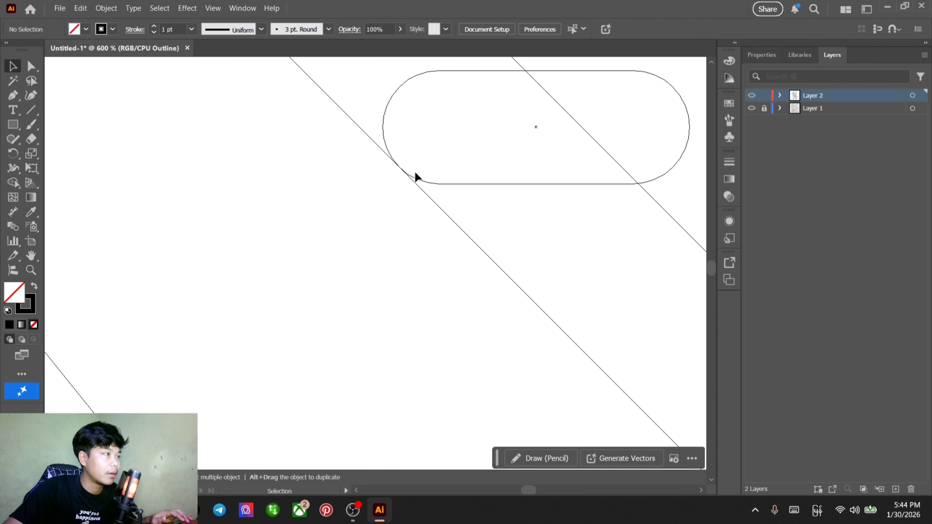
pyautogui.scroll(5, 415, 171)
pyautogui.scroll(-15, 415, 171)
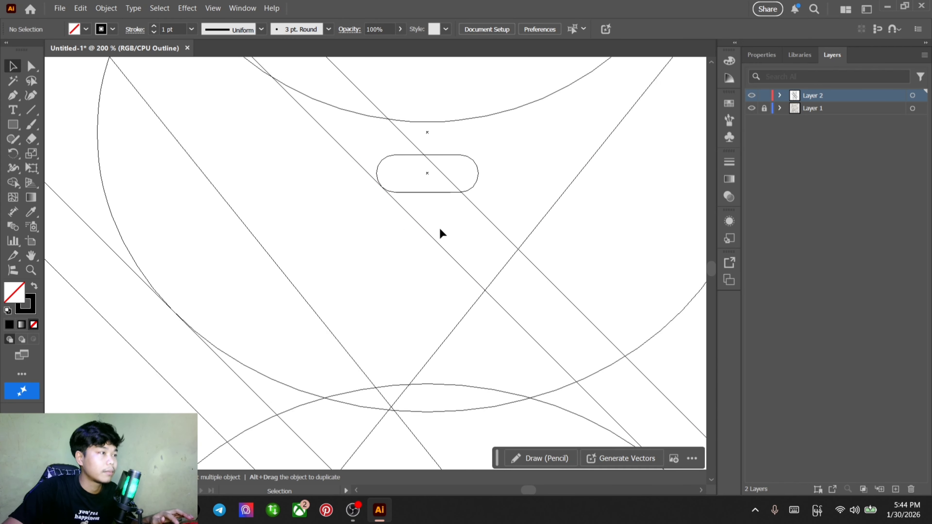
pyautogui.moveTo(517, 274); pyautogui.dragTo(462, 252)
# Return to the normal preview, select all traced shapes for the Shape Builder, and swap to black fill with no stroke
pyautogui.moveTo(297, 112); pyautogui.dragTo(564, 406)
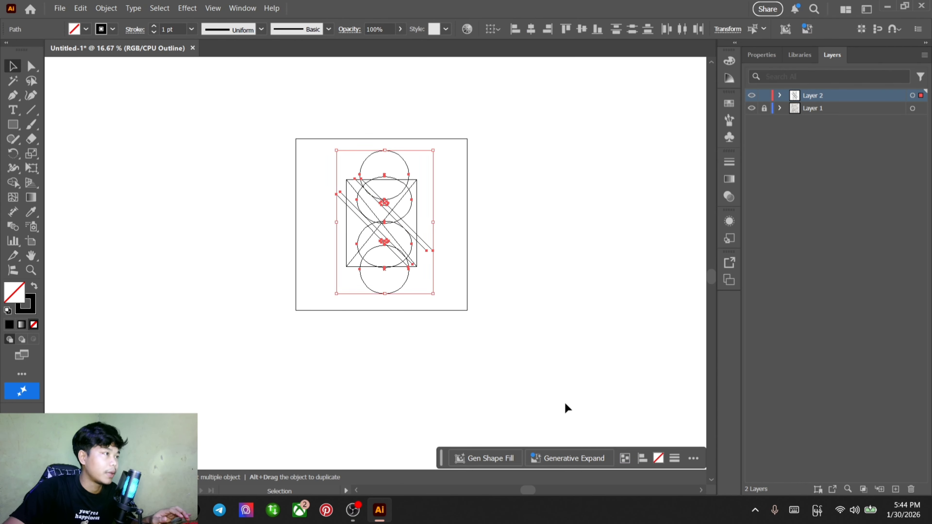
pyautogui.hotkey('ctrl', 'y')
pyautogui.click(313, 180)
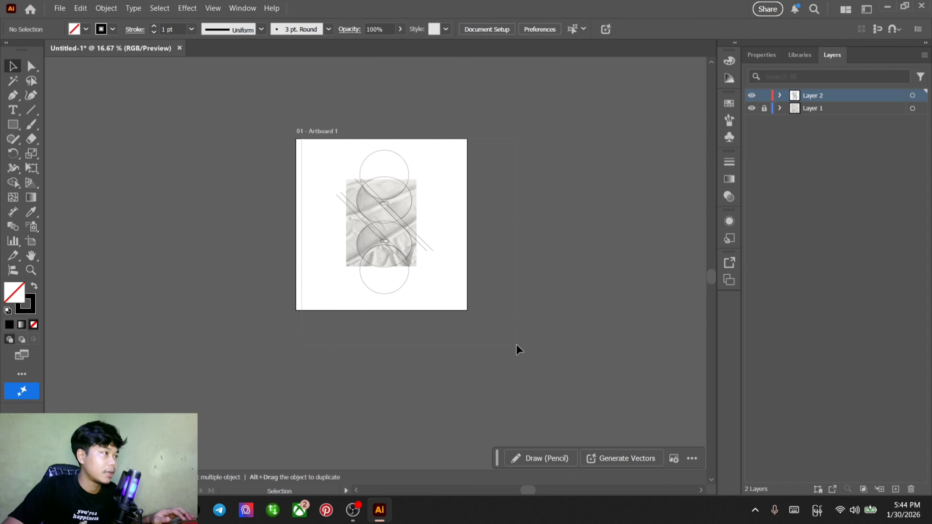
pyautogui.moveTo(517, 345); pyautogui.dragTo(518, 346)
pyautogui.keyDown('alt'); pyautogui.scroll(3, 383, 210); pyautogui.keyUp('alt')
pyautogui.click(11, 184)
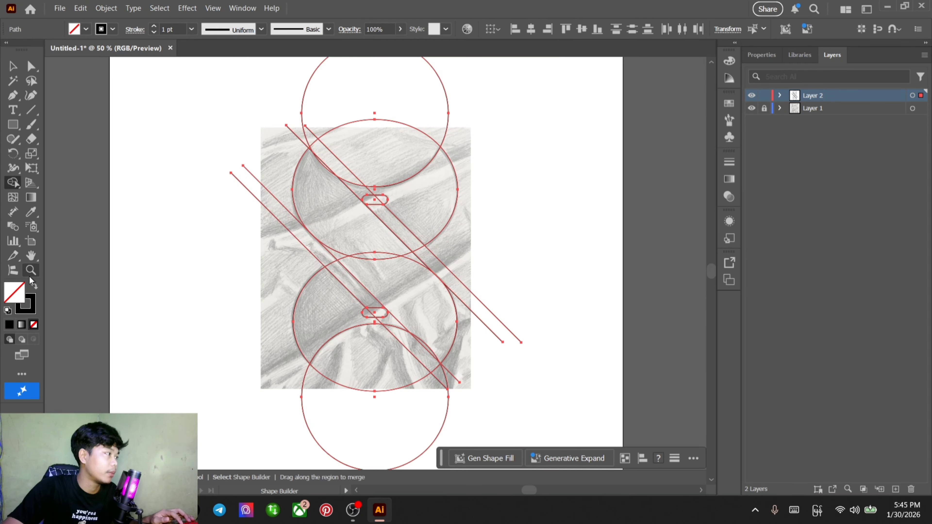
pyautogui.click(34, 287)
# Merge the upper ellipse's crescent with the central diagonal band and the lower ellipse's right side, leaving the pills and slots open
pyautogui.click(403, 195)
pyautogui.keyDown('alt'); pyautogui.scroll(5, 403, 194); pyautogui.keyUp('alt')
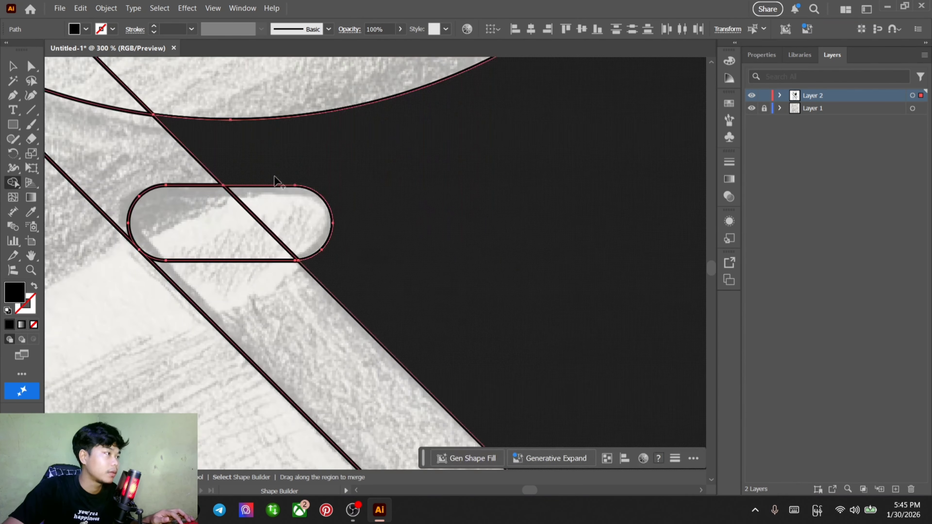
pyautogui.keyDown('alt'); pyautogui.scroll(-5, 96, 171); pyautogui.keyUp('alt')
pyautogui.keyDown('alt'); pyautogui.scroll(2, 436, 317); pyautogui.keyUp('alt')
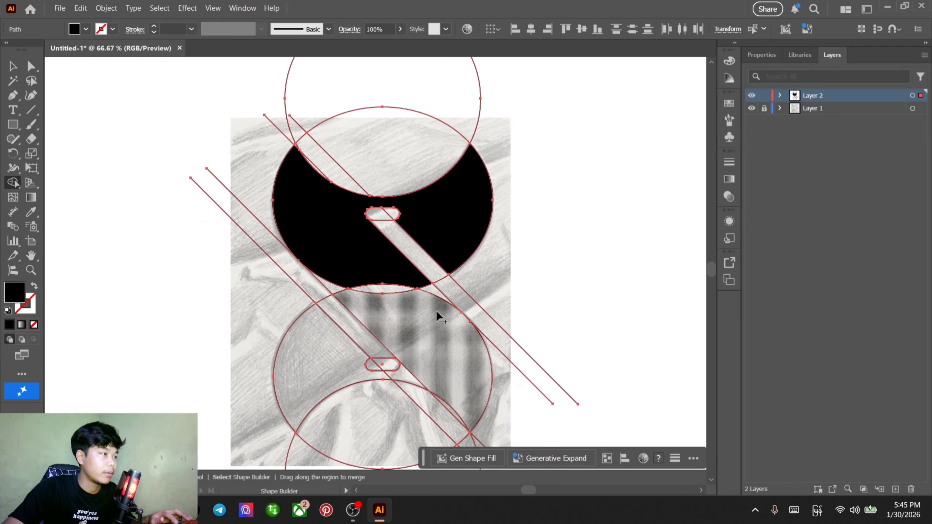
pyautogui.moveTo(405, 315); pyautogui.dragTo(431, 281)
pyautogui.moveTo(350, 306); pyautogui.dragTo(447, 299)
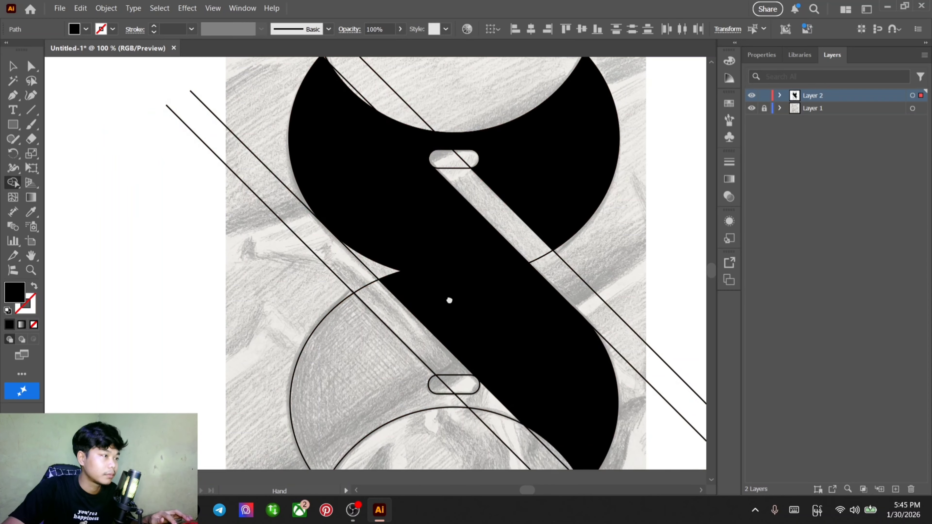
pyautogui.moveTo(387, 269); pyautogui.dragTo(383, 270)
pyautogui.moveTo(529, 366); pyautogui.dragTo(489, 278)
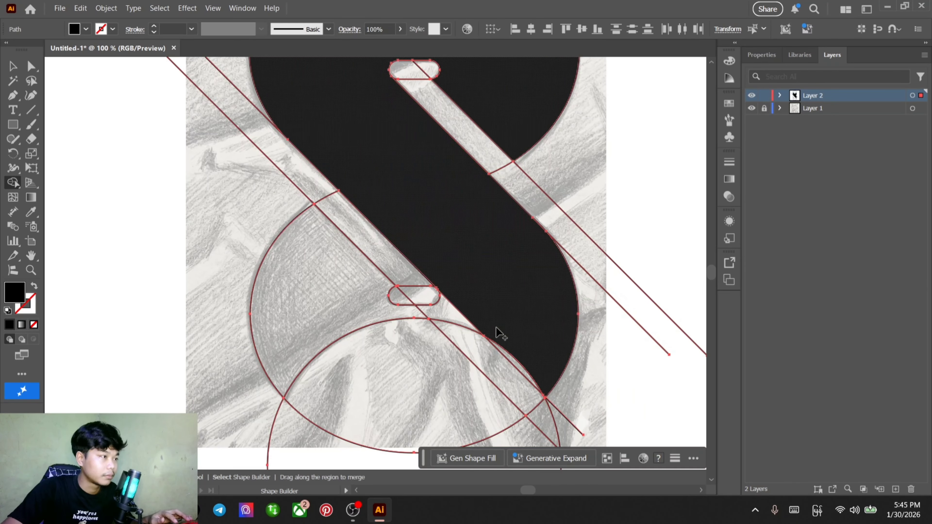
# Merge the lower ellipse's left region and the area beneath the lower pill into the black shape
pyautogui.keyDown('alt'); pyautogui.scroll(3, 467, 316); pyautogui.keyUp('alt')
pyautogui.moveTo(455, 306)
pyautogui.mouseDown()
pyautogui.moveTo(414, 311)
pyautogui.moveTo(530, 320)
pyautogui.moveTo(418, 312)
pyautogui.mouseUp()
pyautogui.keyDown('alt'); pyautogui.scroll(-5, 310, 294); pyautogui.keyUp('alt')
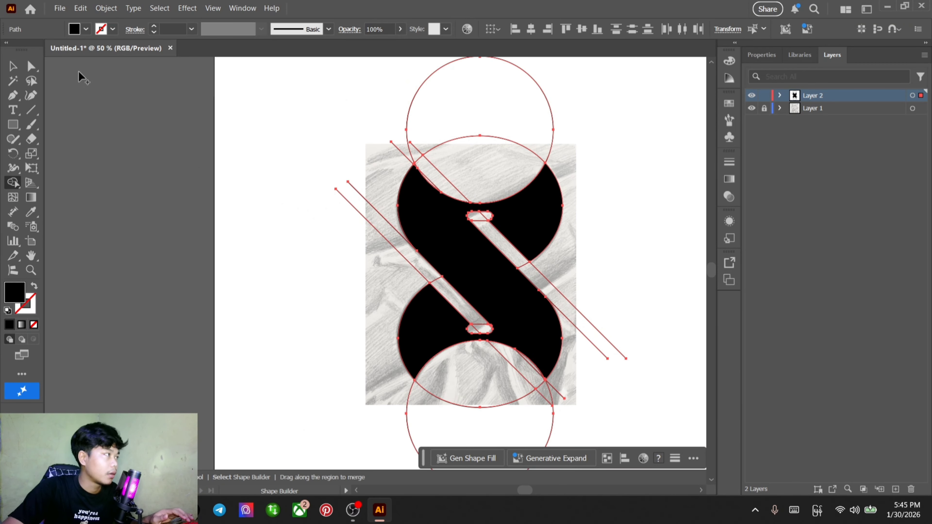
# Merge the small sliver at the upper-left tip into the black shape with the Shape Builder
pyautogui.click(29, 69)
pyautogui.keyDown('alt'); pyautogui.scroll(5, 422, 174); pyautogui.keyUp('alt')
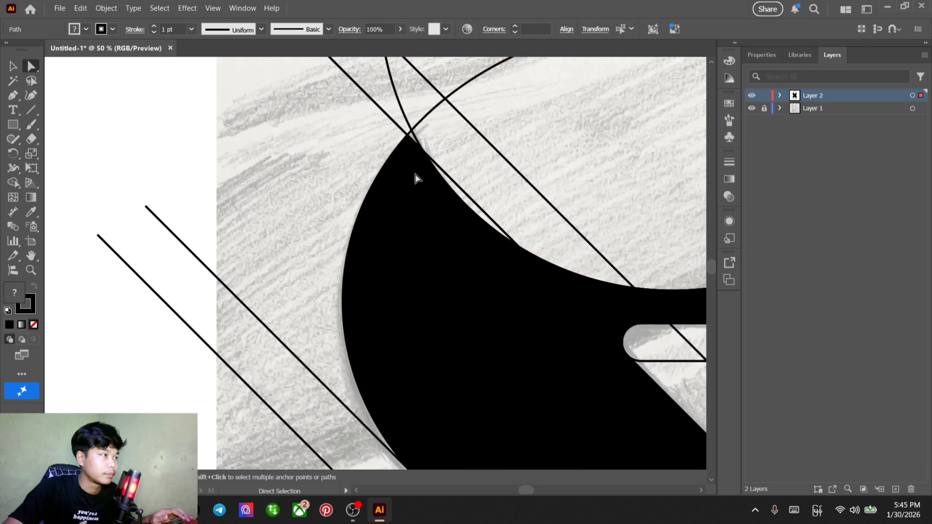
pyautogui.click(12, 184)
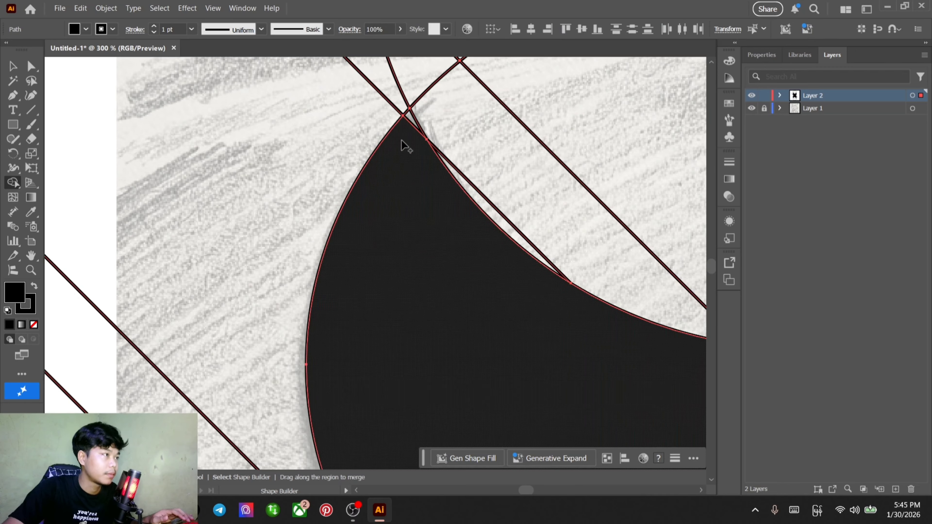
pyautogui.moveTo(410, 121); pyautogui.dragTo(395, 160)
pyautogui.keyDown('alt'); pyautogui.scroll(-4, 395, 163); pyautogui.keyUp('alt')
pyautogui.moveTo(544, 232); pyautogui.dragTo(516, 250)
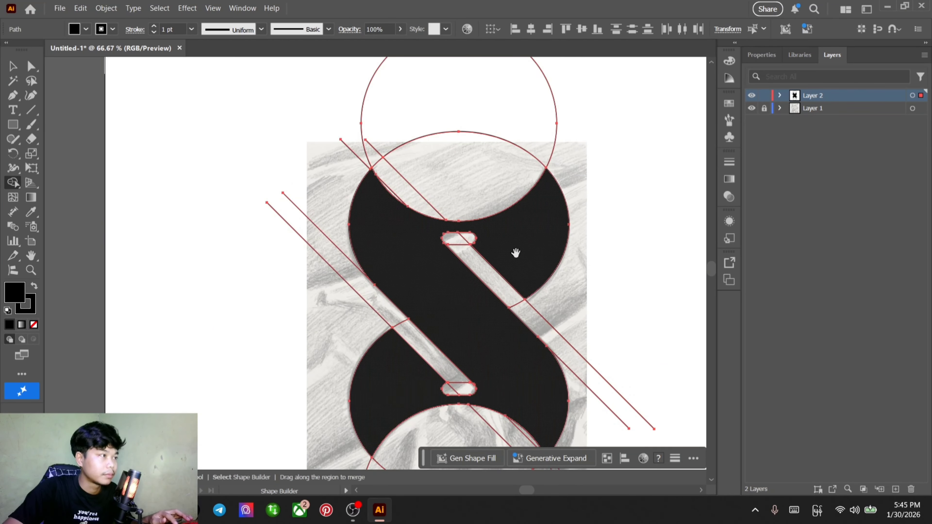
# Merge the tiny region at the lower-right tip into the black shape, undoing the first attempt and repeating it
pyautogui.moveTo(576, 257); pyautogui.dragTo(566, 207)
pyautogui.scroll(-2, 565, 207)
pyautogui.keyDown('alt'); pyautogui.scroll(10, 436, 320); pyautogui.keyUp('alt')
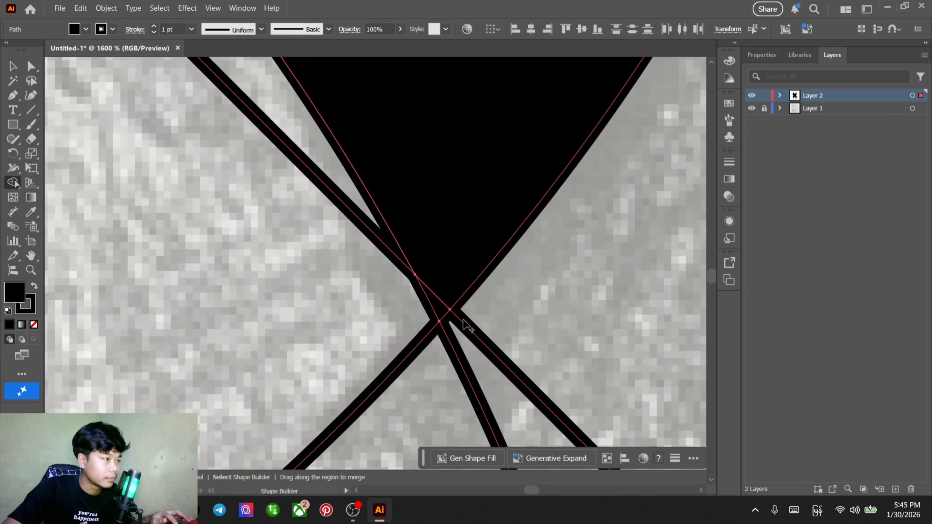
pyautogui.moveTo(433, 316); pyautogui.dragTo(433, 315)
pyautogui.hotkey('ctrl', 'z')
pyautogui.moveTo(449, 273); pyautogui.dragTo(443, 310)
pyautogui.keyDown('alt'); pyautogui.scroll(-5, 442, 309); pyautogui.keyUp('alt')
pyautogui.moveTo(276, 245); pyautogui.dragTo(641, 347)
pyautogui.moveTo(324, 356)
pyautogui.mouseDown()
pyautogui.moveTo(491, 318)
pyautogui.moveTo(522, 297)
pyautogui.mouseUp()
pyautogui.keyDown('alt'); pyautogui.scroll(-1, 522, 298); pyautogui.keyUp('alt')
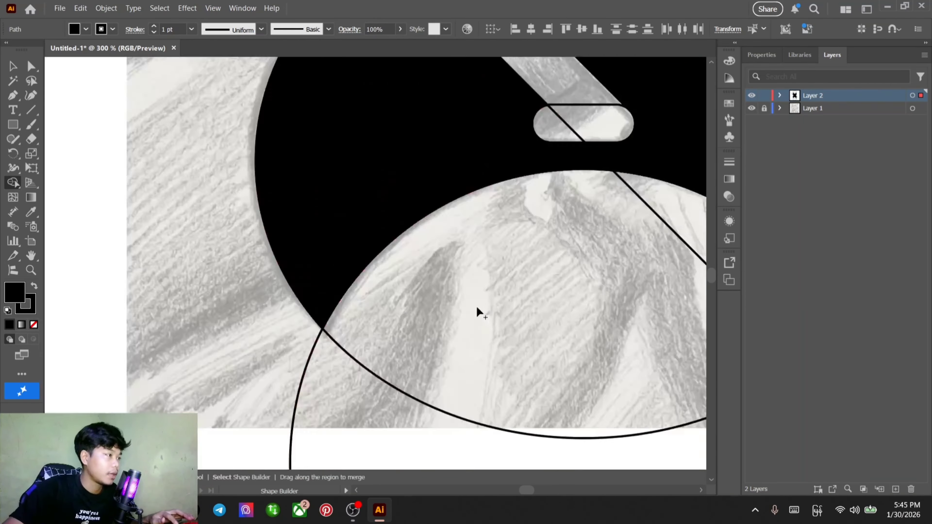
pyautogui.keyDown('alt'); pyautogui.scroll(-5, 477, 312); pyautogui.keyUp('alt')
# Select only the merged black logo shape and place a duplicate horizontally to the right, outside the artboard
pyautogui.click(30, 68)
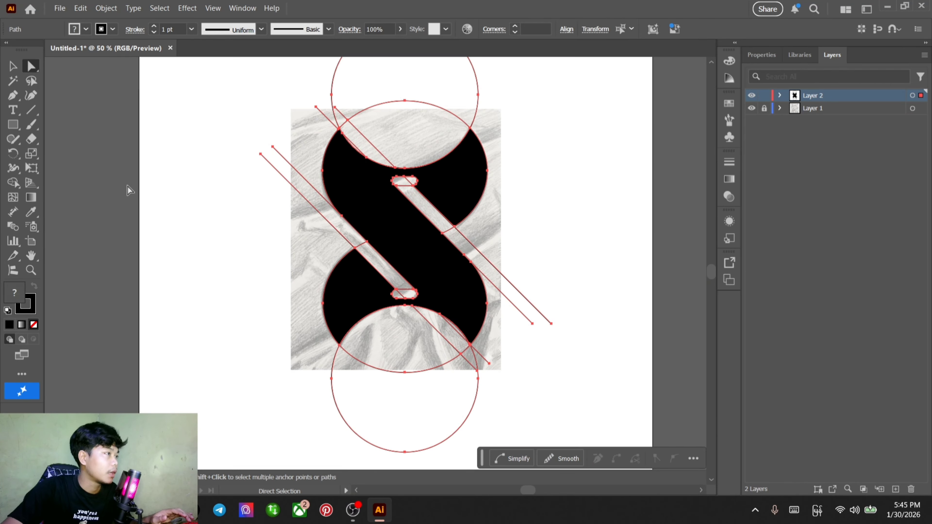
pyautogui.click(128, 190)
pyautogui.click(405, 213)
pyautogui.keyDown('alt'); pyautogui.scroll(-3, 403, 217); pyautogui.keyUp('alt')
pyautogui.keyDown('alt'); pyautogui.moveTo(416, 223); pyautogui.dragTo(668, 274); pyautogui.keyUp('alt')
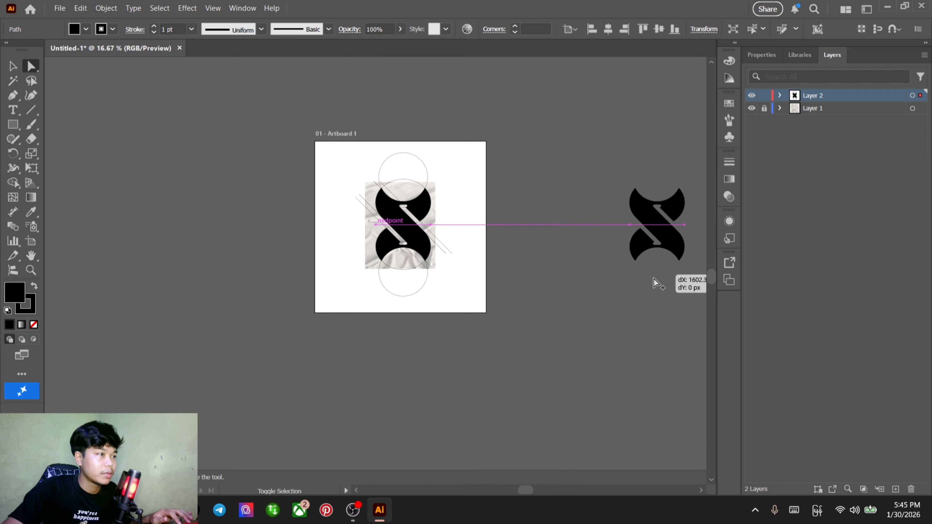
# Delete the original logo and its construction shapes on the artboard, and move the duplicate back over the sketch
pyautogui.click(355, 162)
pyautogui.moveTo(634, 404); pyautogui.dragTo(635, 405)
pyautogui.click(338, 134)
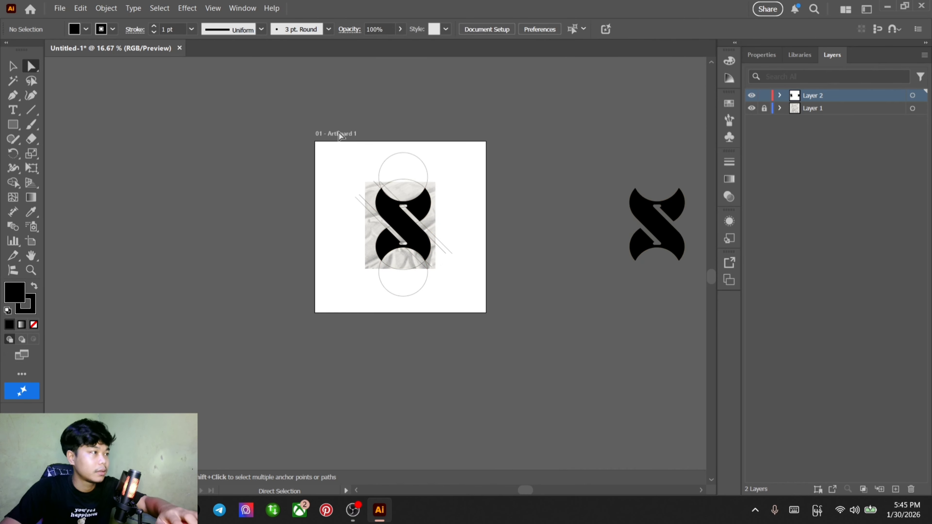
pyautogui.moveTo(481, 386); pyautogui.dragTo(482, 386)
pyautogui.press('Delete')
pyautogui.moveTo(668, 246); pyautogui.dragTo(394, 233)
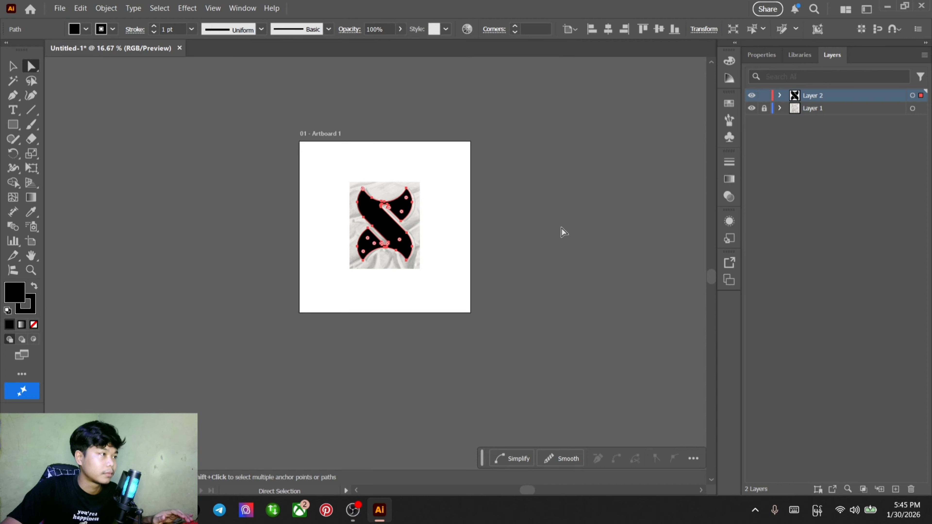
# Hide the sketch on Layer 1 and inspect the black logo on the blank artboard
pyautogui.click(562, 232)
pyautogui.click(751, 108)
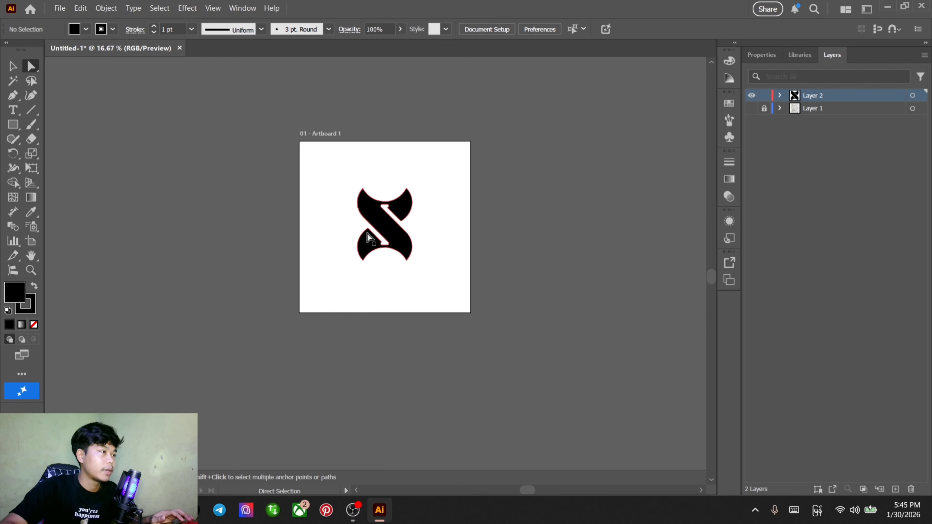
pyautogui.scroll(2, 367, 228)
pyautogui.moveTo(298, 121); pyautogui.dragTo(500, 344)
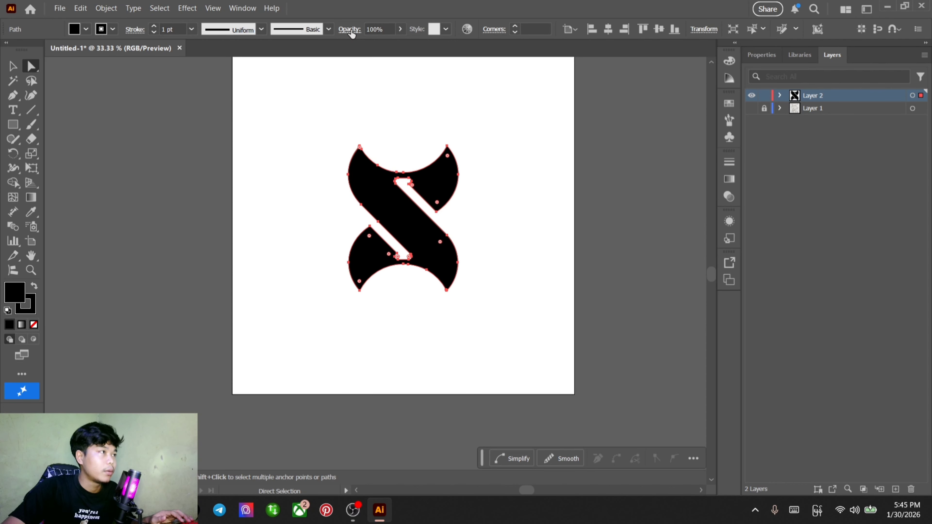
pyautogui.click(660, 203)
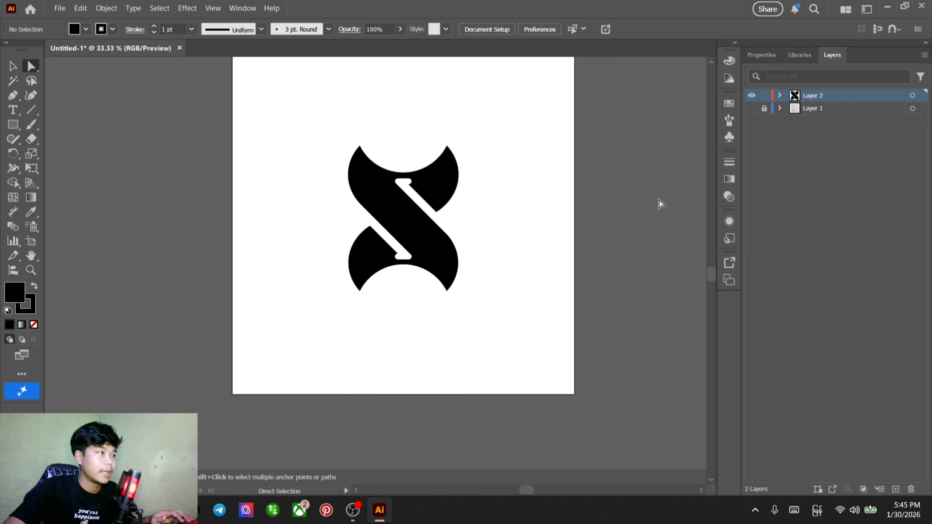
pyautogui.scroll(2, 366, 188)
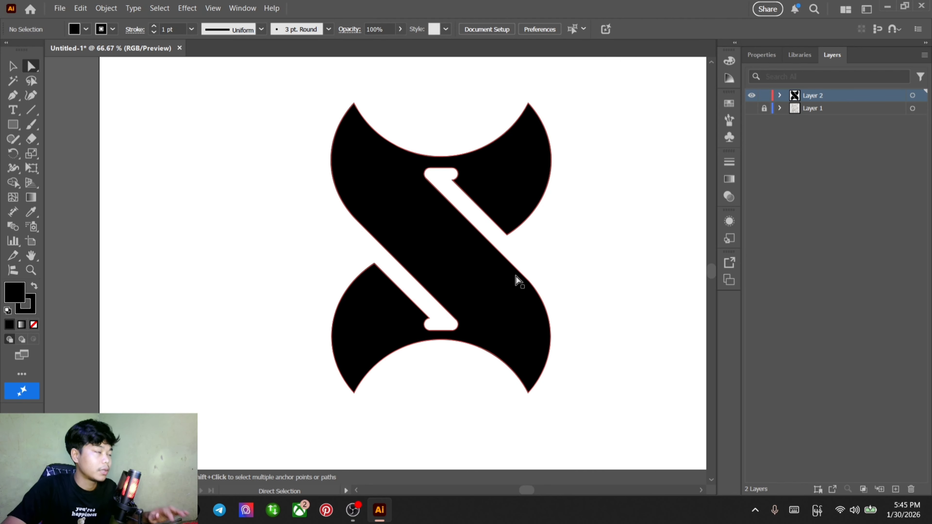
pyautogui.scroll(-3, 517, 281)
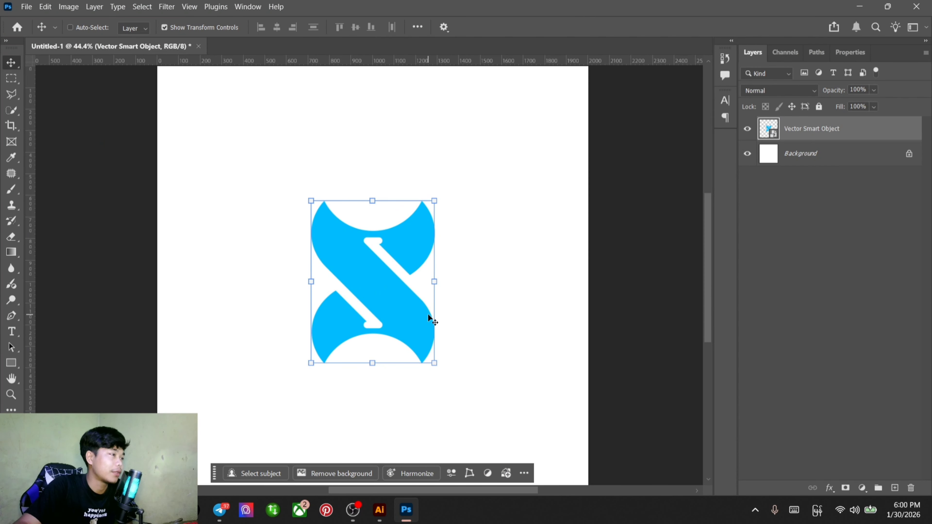
# Switch from Photoshop back to the logo document in Illustrator
pyautogui.click(380, 509)
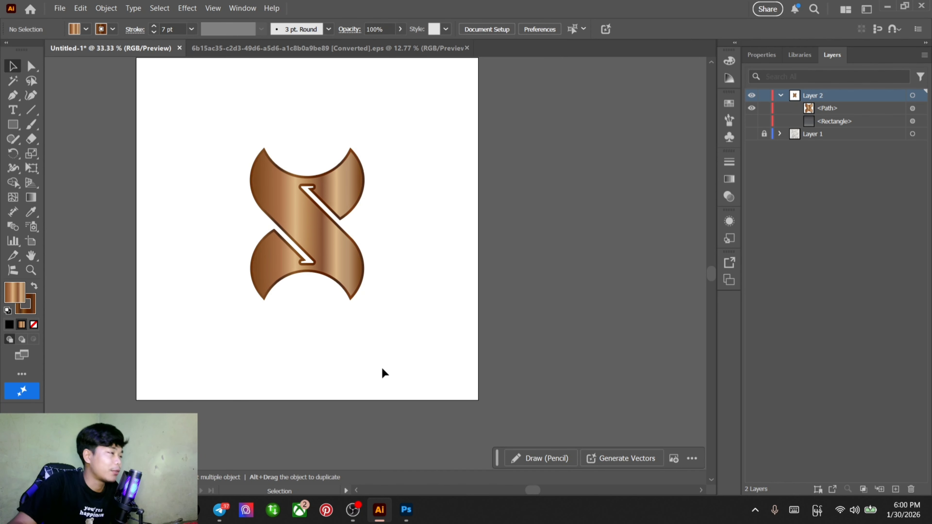
# Set the logo's fill to solid black and remove its stroke
pyautogui.click(322, 272)
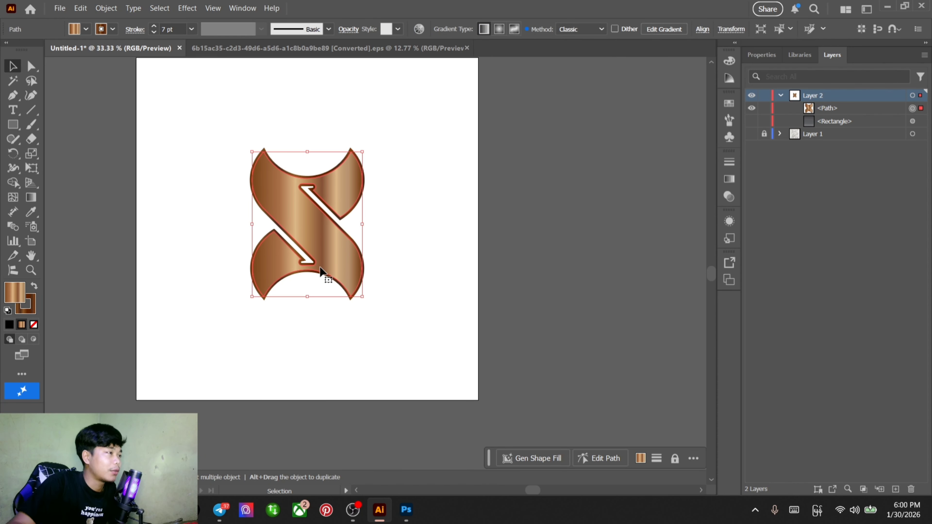
pyautogui.click(86, 29)
pyautogui.click(9, 87)
pyautogui.press('Escape')
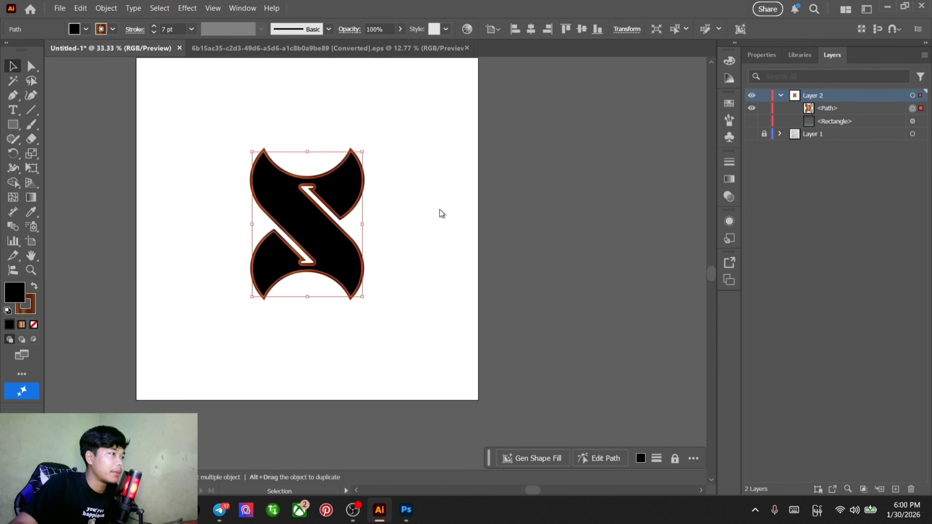
pyautogui.click(113, 29)
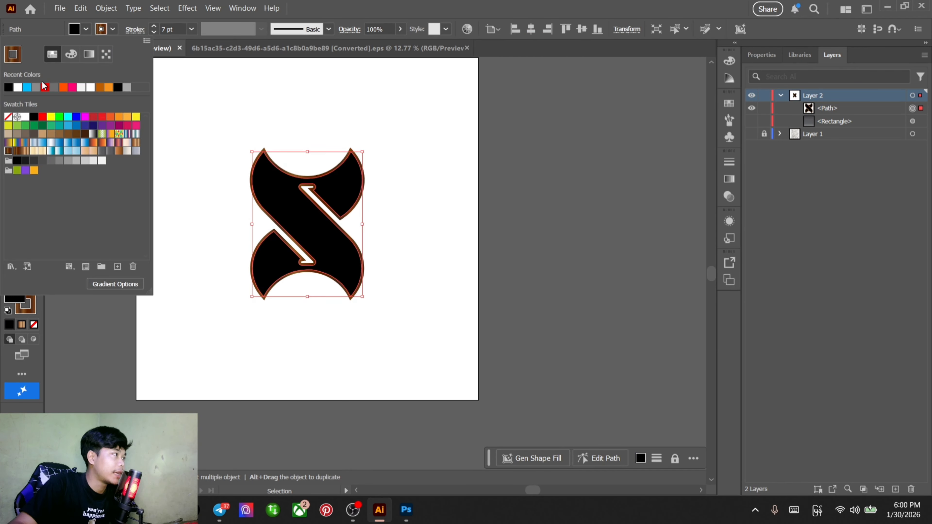
pyautogui.click(7, 117)
pyautogui.press('Escape')
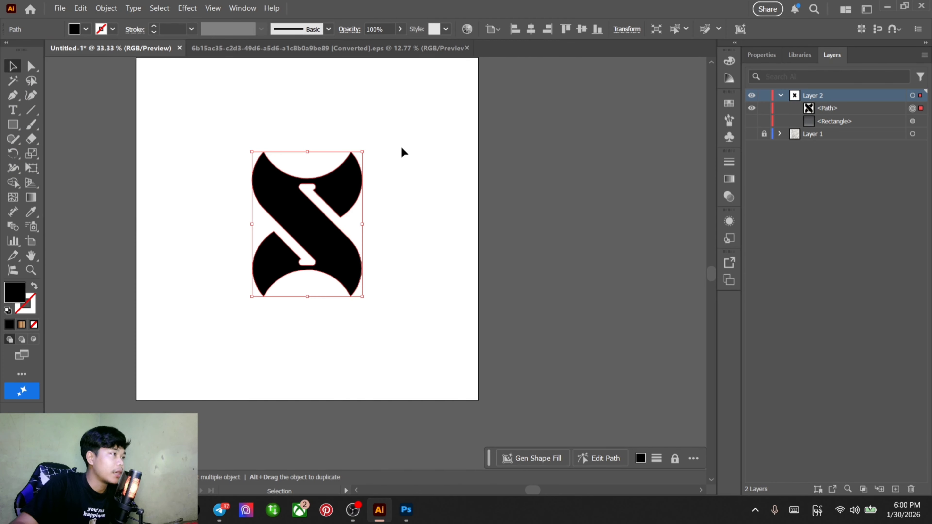
pyautogui.click(402, 150)
# Browse the Color Combinations and Color Harmonies gradient presets for the logo's fill
pyautogui.click(307, 228)
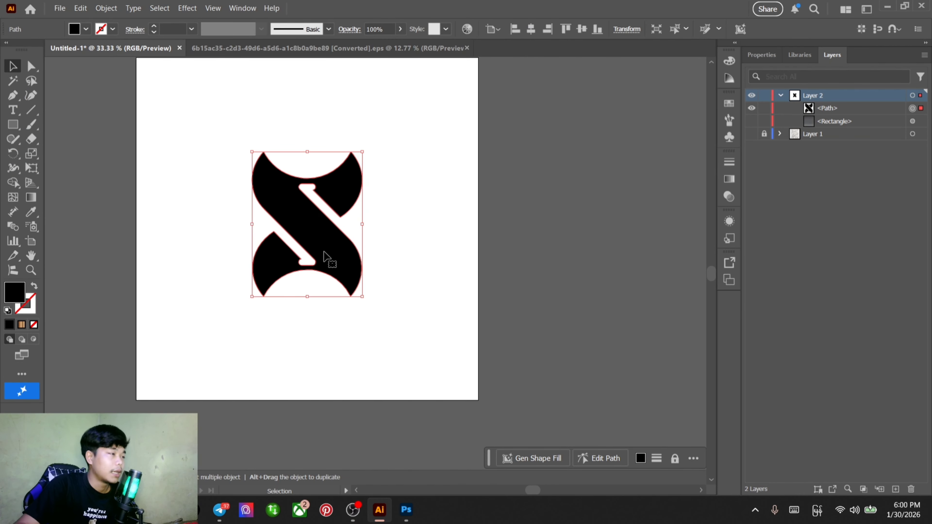
pyautogui.click(87, 29)
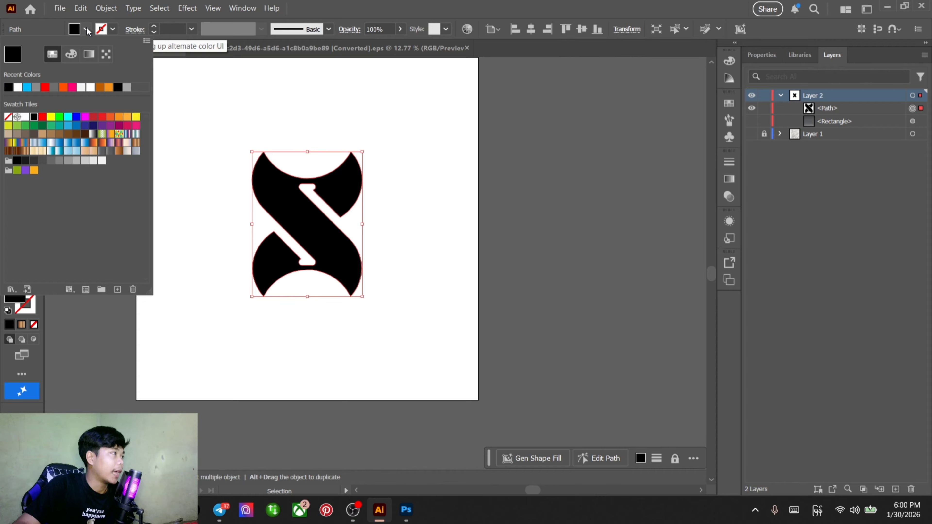
pyautogui.click(90, 56)
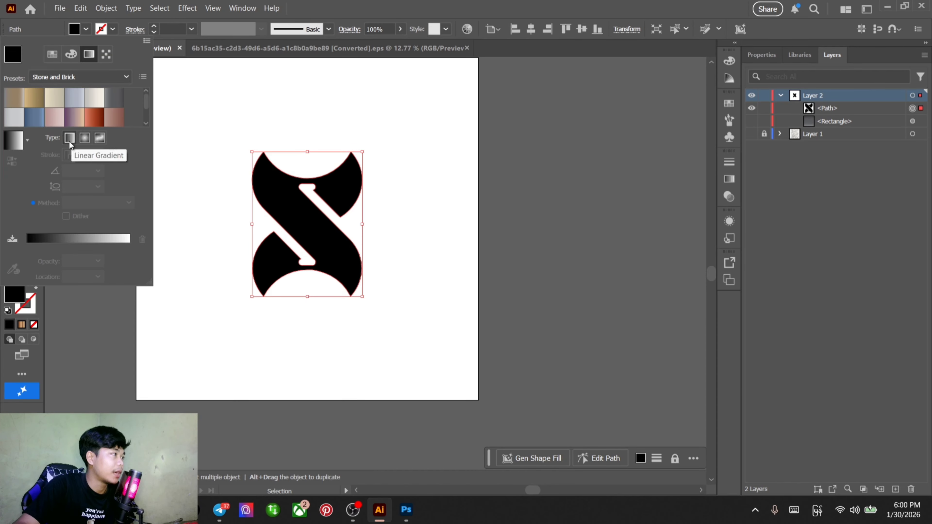
pyautogui.click(91, 79)
pyautogui.click(91, 120)
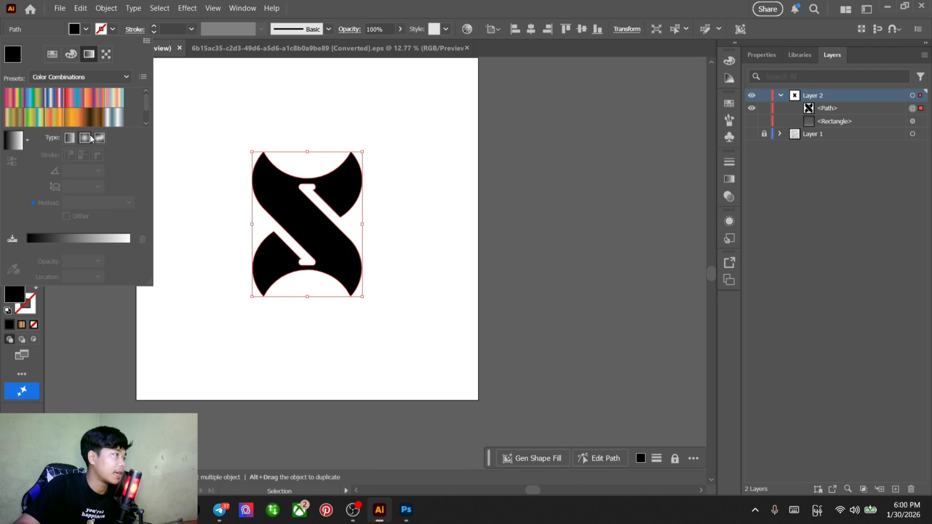
pyautogui.click(107, 81)
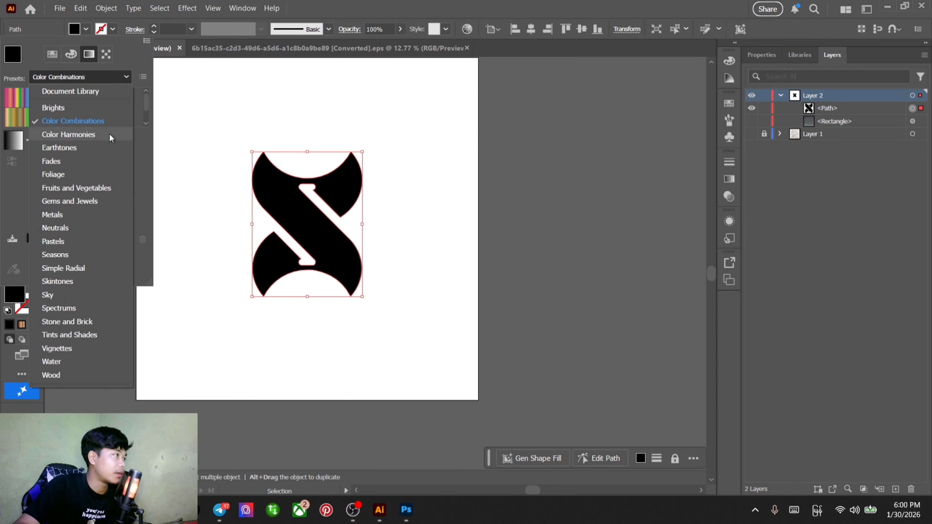
pyautogui.click(72, 135)
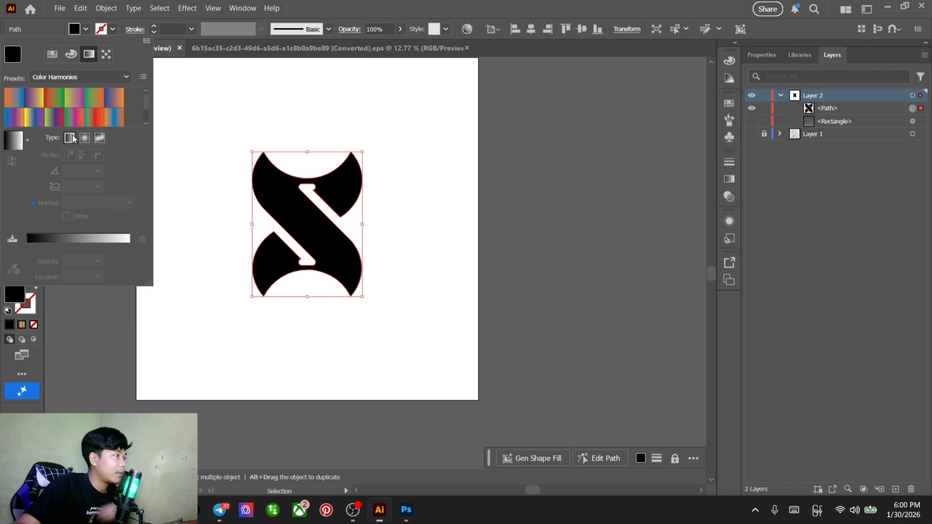
pyautogui.click(108, 77)
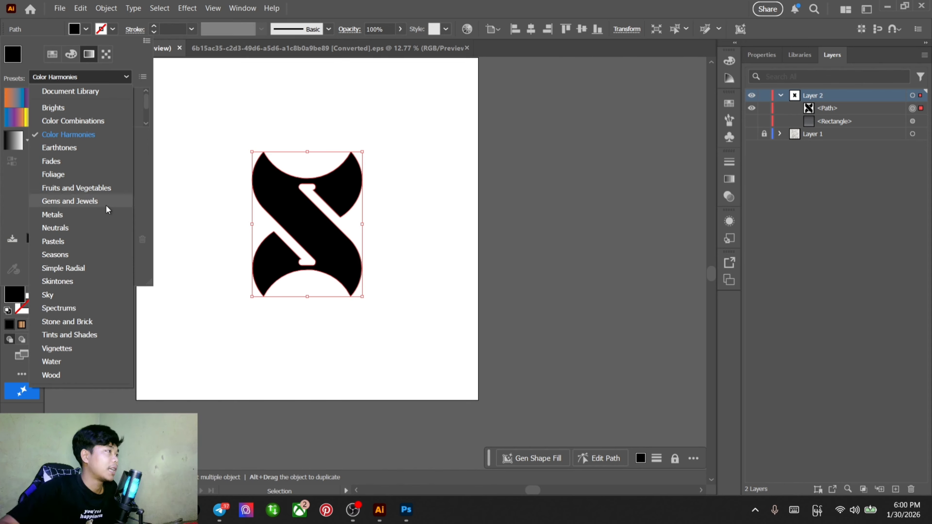
pyautogui.click(117, 78)
pyautogui.click(117, 78)
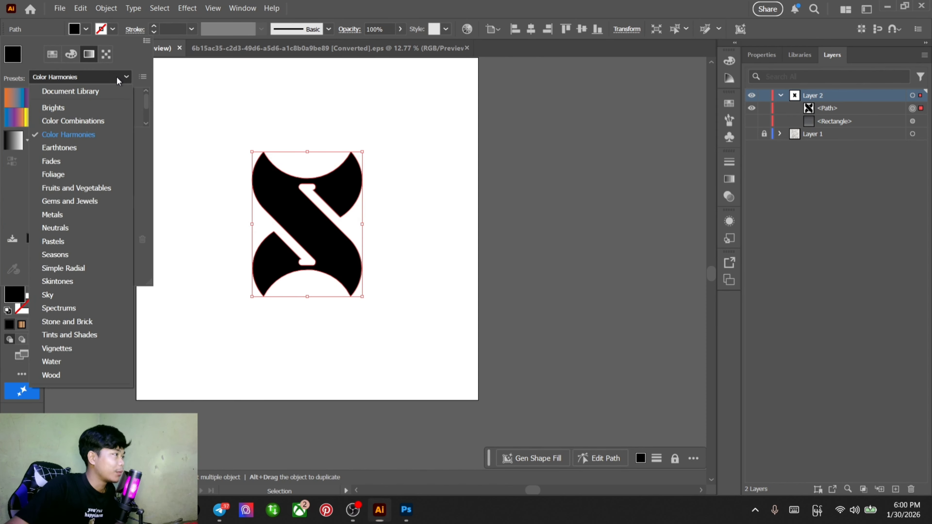
pyautogui.click(52, 59)
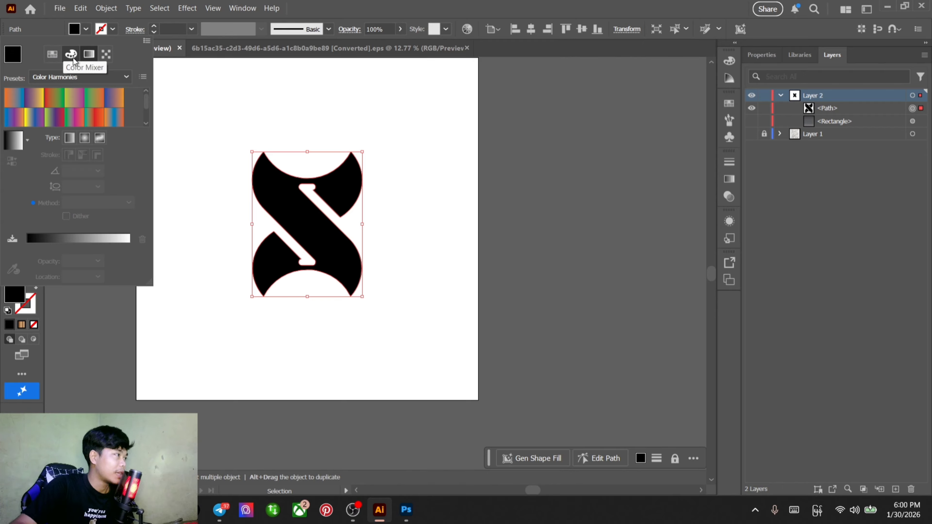
# Fill the logo with the copper-brown metallic gradient swatch
pyautogui.click(52, 55)
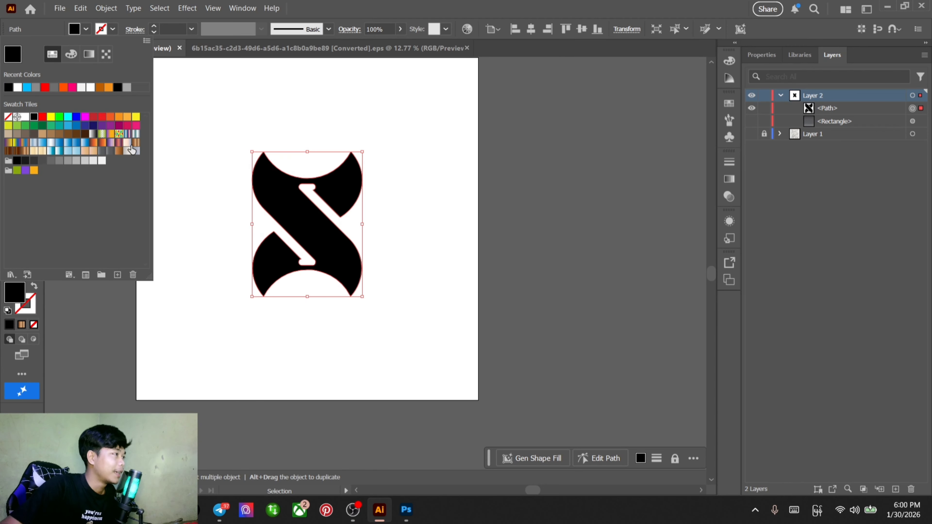
pyautogui.click(136, 145)
pyautogui.click(443, 231)
pyautogui.click(441, 245)
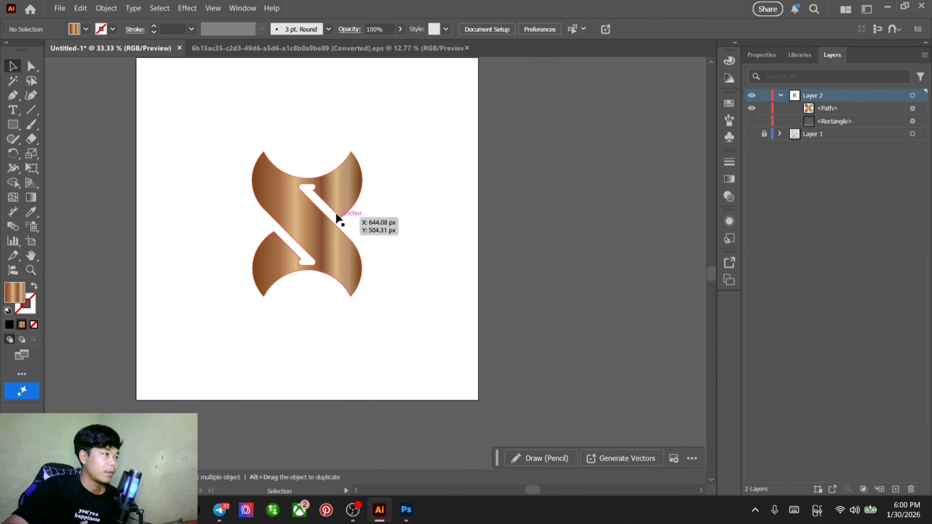
# Apply the dark brown gradient swatch to the logo's stroke after trying the multicolour gradient swatch
pyautogui.scroll(4, 327, 222)
pyautogui.scroll(-2, 310, 229)
pyautogui.click(301, 237)
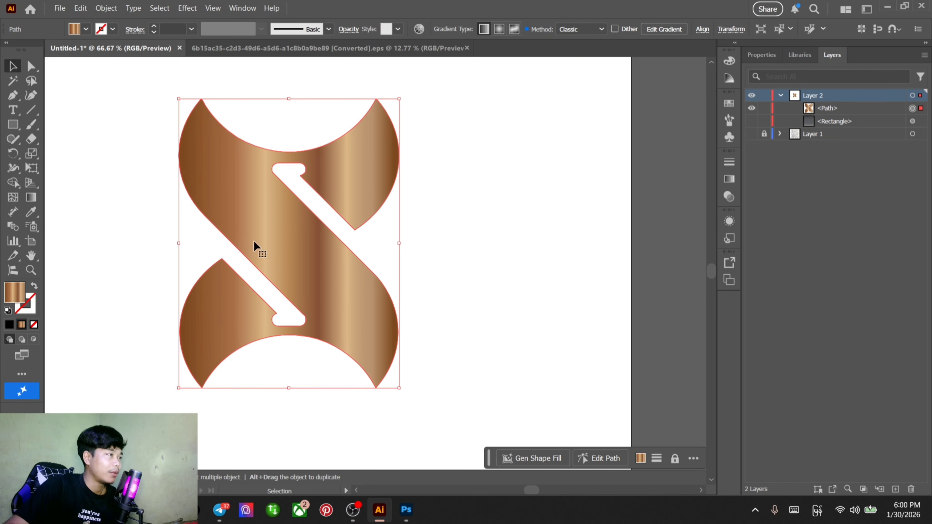
pyautogui.click(113, 30)
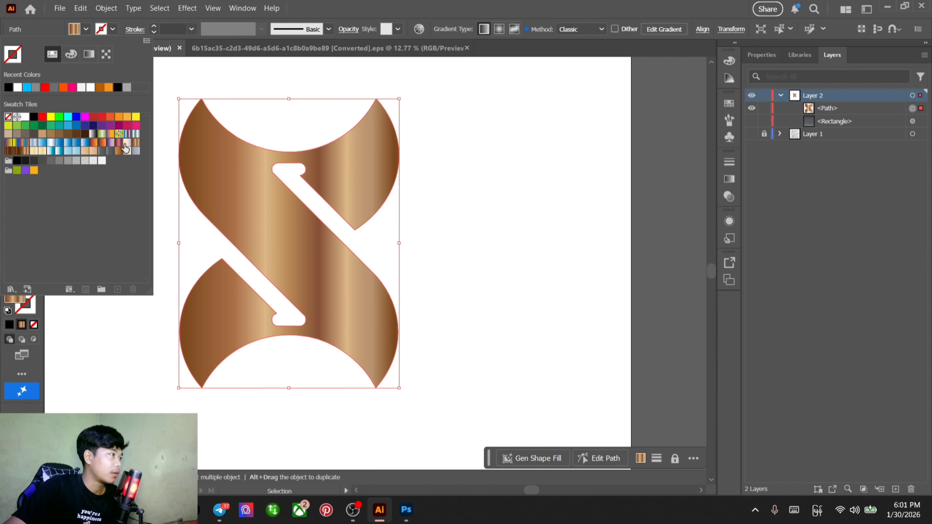
pyautogui.click(9, 145)
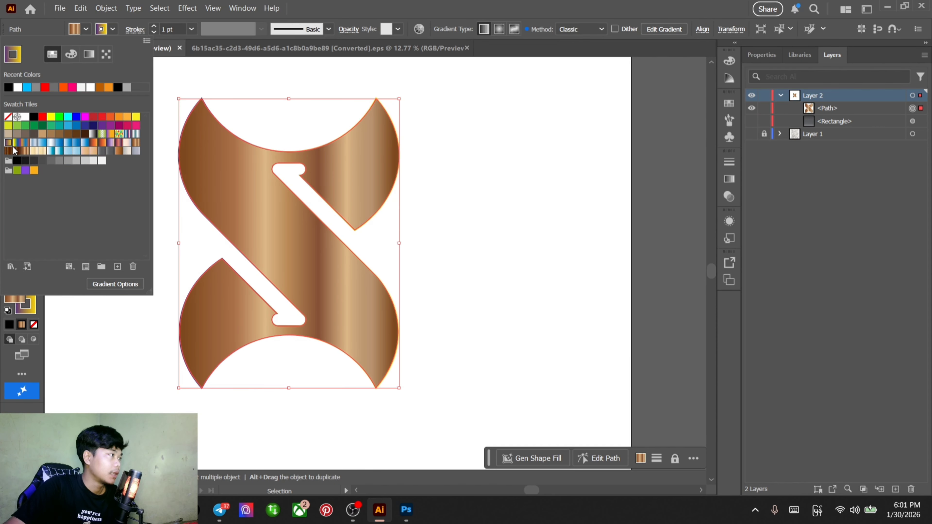
pyautogui.click(8, 152)
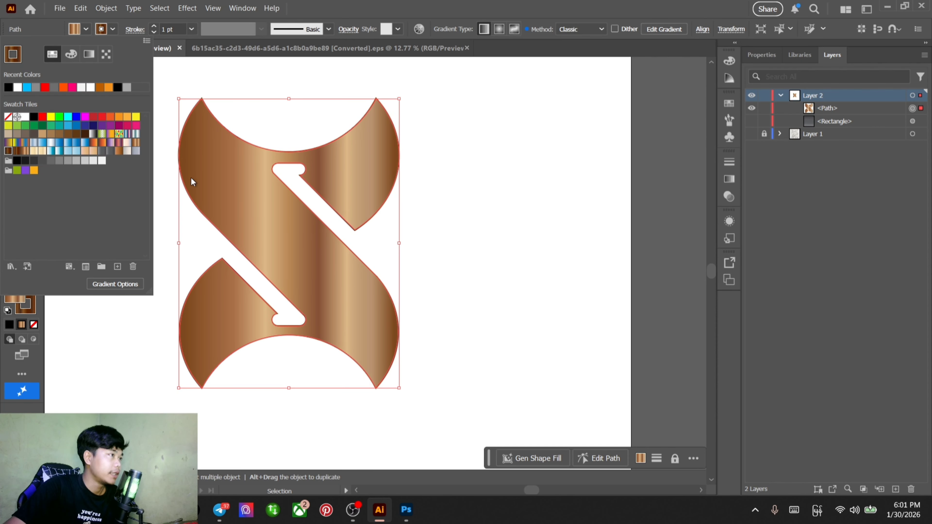
# Increase the logo's stroke weight to 7 pt and inspect the outlined mark
pyautogui.click(153, 28)
pyautogui.click(153, 28)
pyautogui.click(153, 28)
pyautogui.click(153, 27)
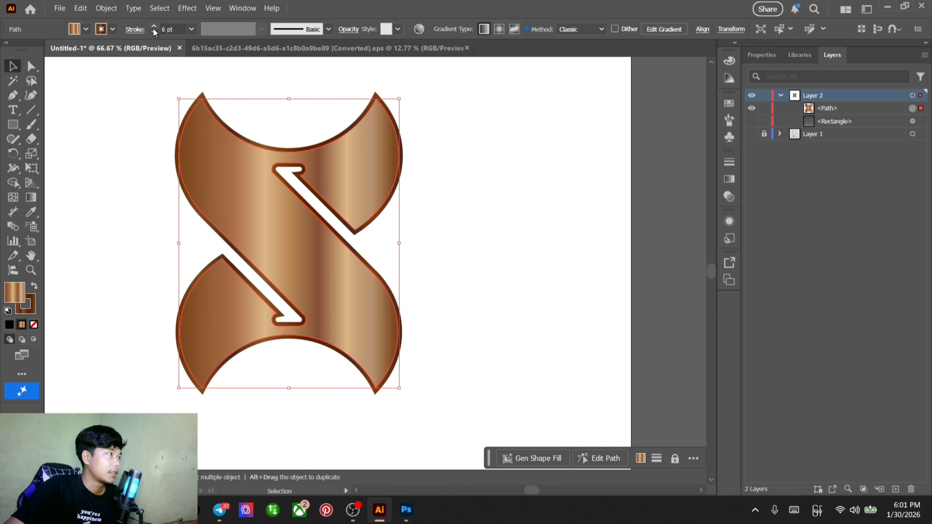
pyautogui.click(153, 28)
pyautogui.click(121, 125)
pyautogui.scroll(-3, 272, 223)
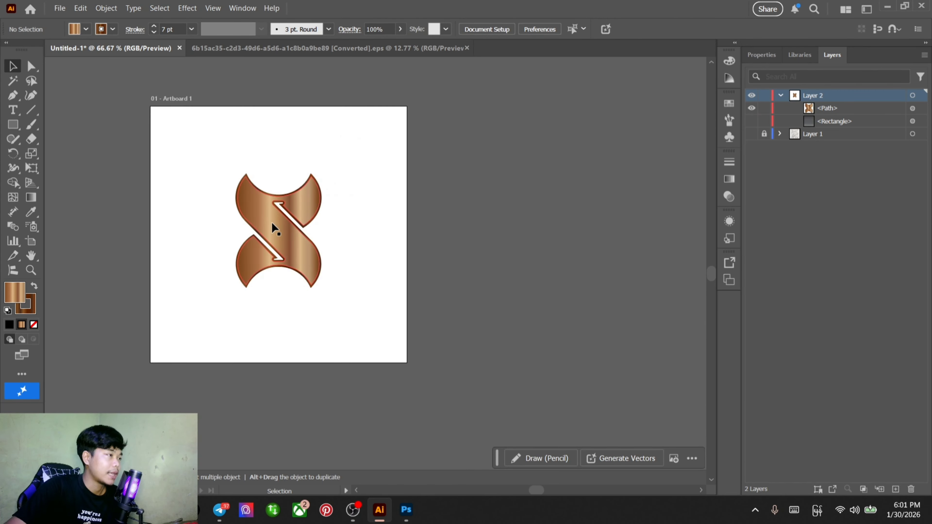
pyautogui.scroll(6, 288, 208)
pyautogui.scroll(-6, 247, 192)
pyautogui.scroll(-2, 249, 198)
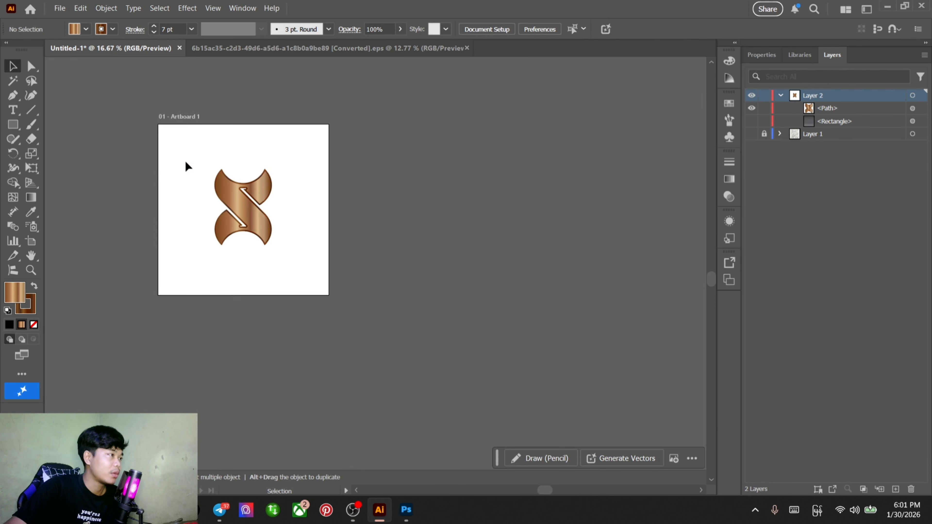
# Compare centre and inside stroke alignment on the logo and set the stroke back to outside
pyautogui.moveTo(185, 166); pyautogui.dragTo(306, 296)
pyautogui.scroll(4, 251, 202)
pyautogui.scroll(5, 242, 176)
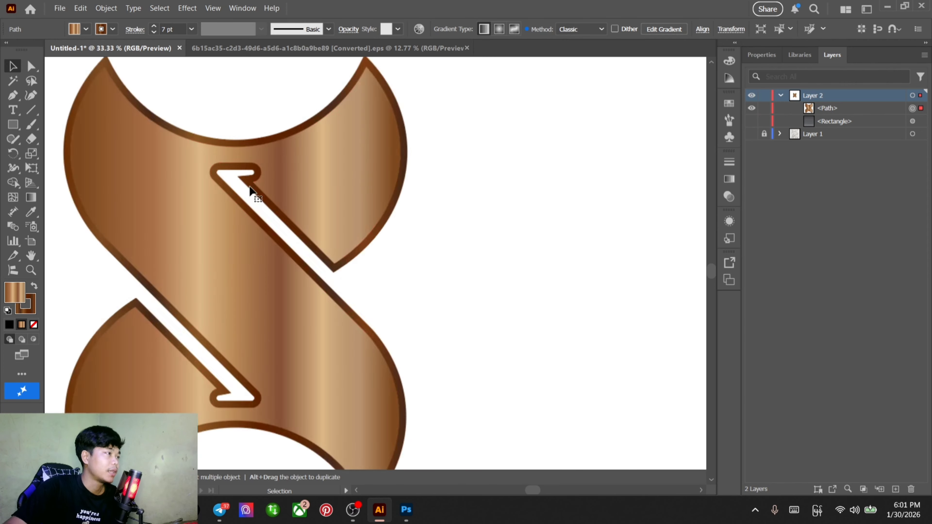
pyautogui.click(135, 29)
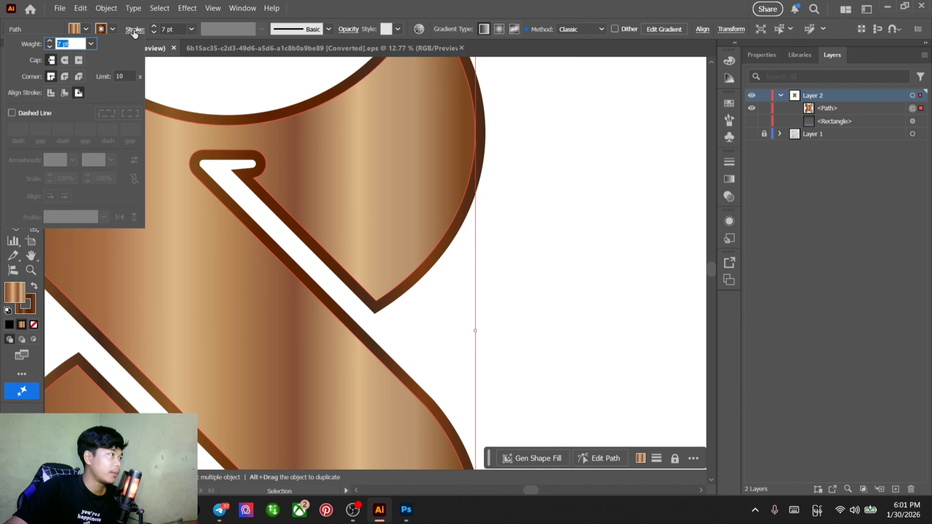
pyautogui.click(51, 92)
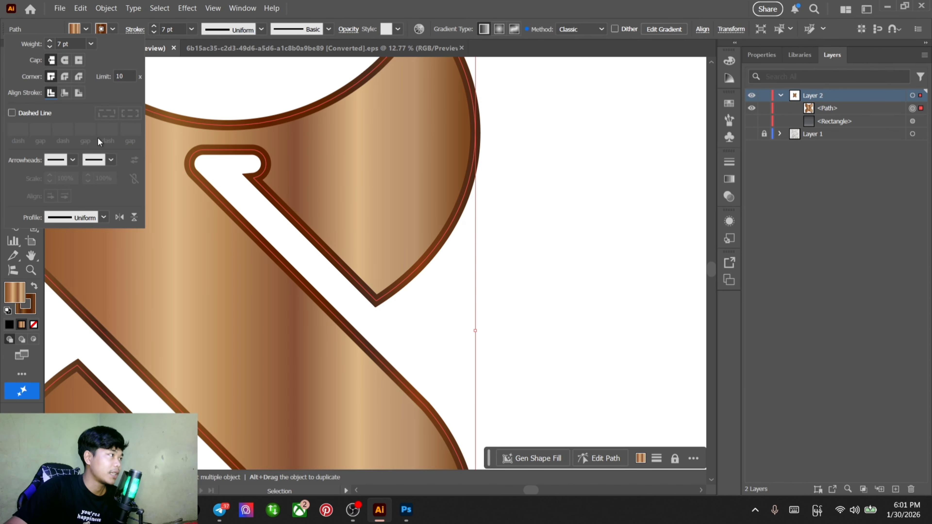
pyautogui.click(131, 30)
pyautogui.click(132, 30)
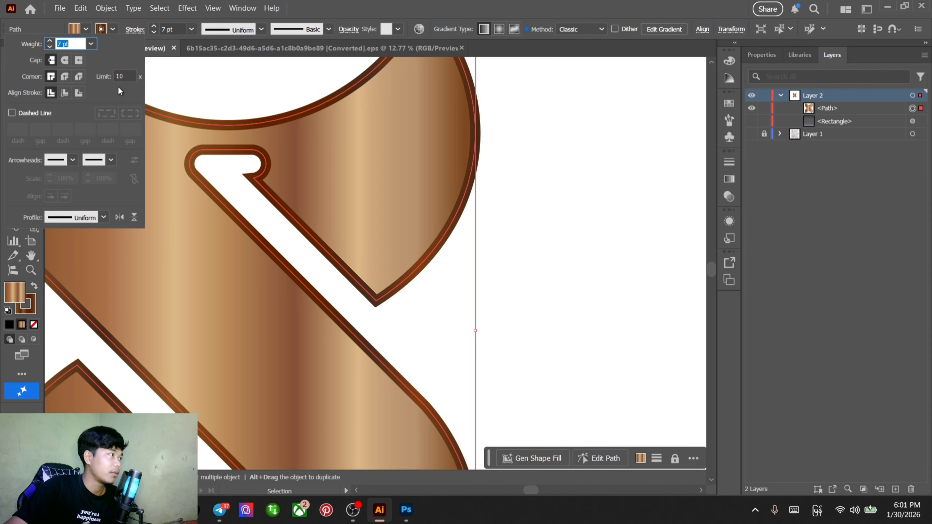
pyautogui.click(65, 93)
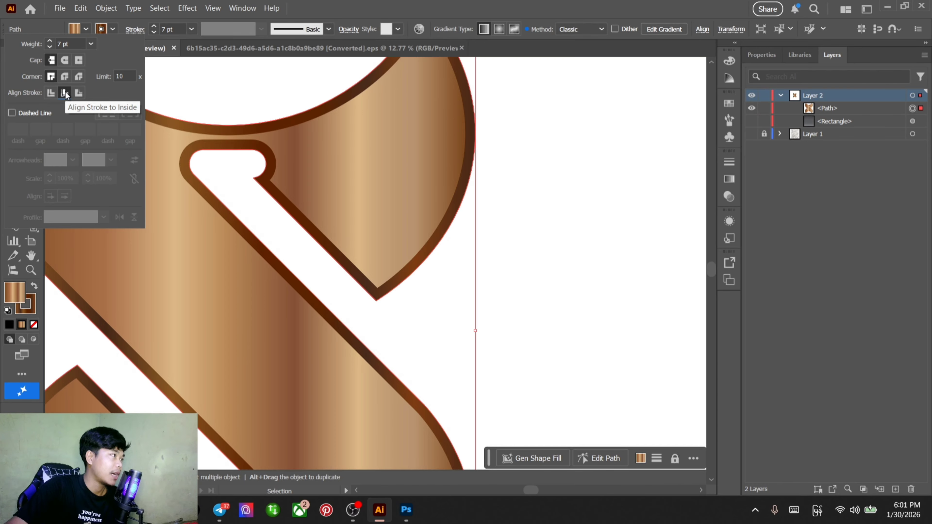
pyautogui.click(52, 94)
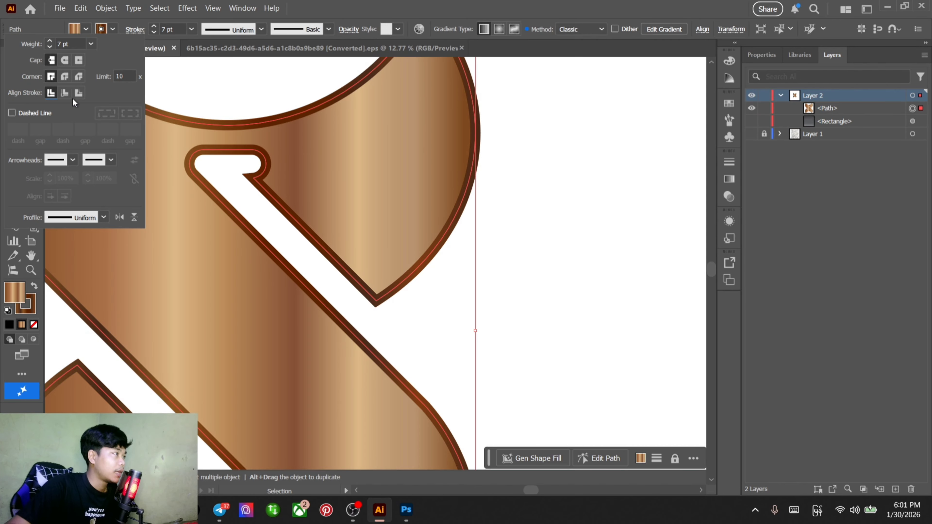
pyautogui.click(65, 93)
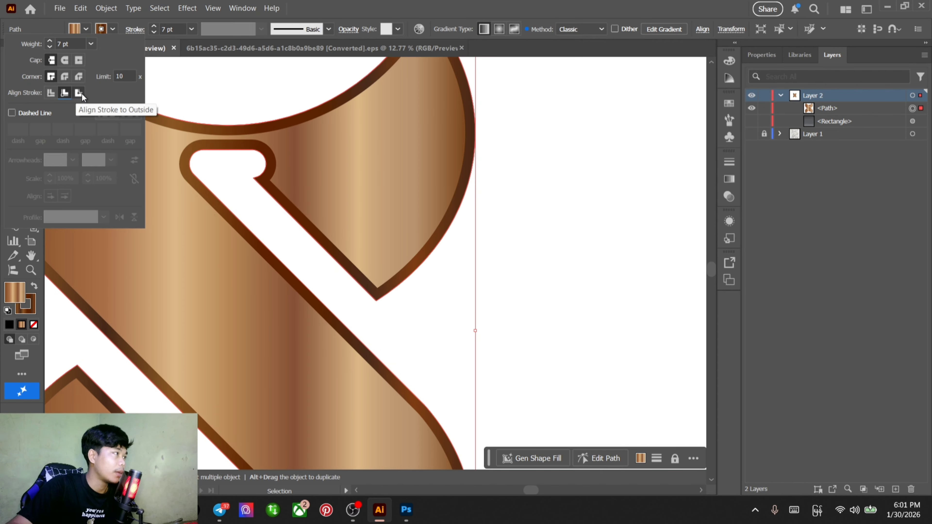
pyautogui.click(78, 93)
pyautogui.click(545, 274)
pyautogui.scroll(-6, 545, 275)
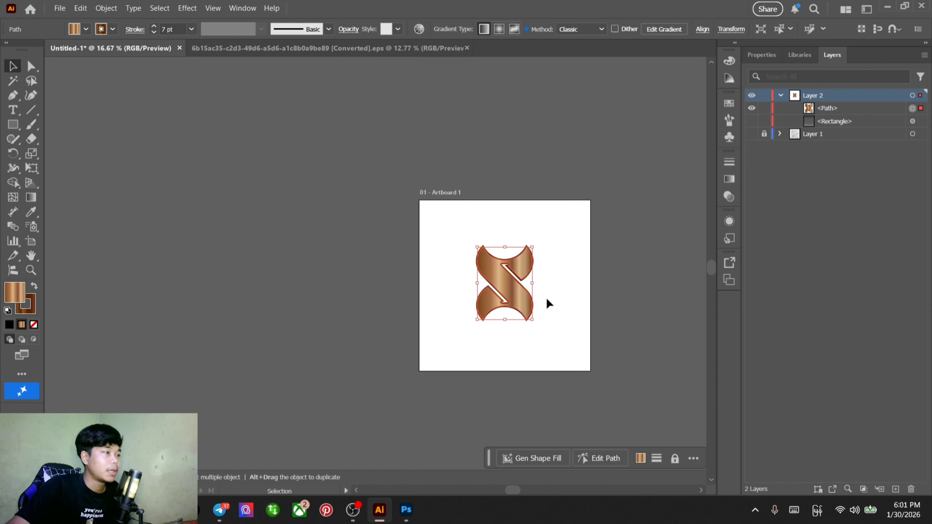
# Copy the metallic logo and open the Logo_mockup_3 PSD from the 3D Logo Mockup folder in Photoshop
pyautogui.rightClick(497, 265)
pyautogui.click(547, 93)
pyautogui.click(293, 445)
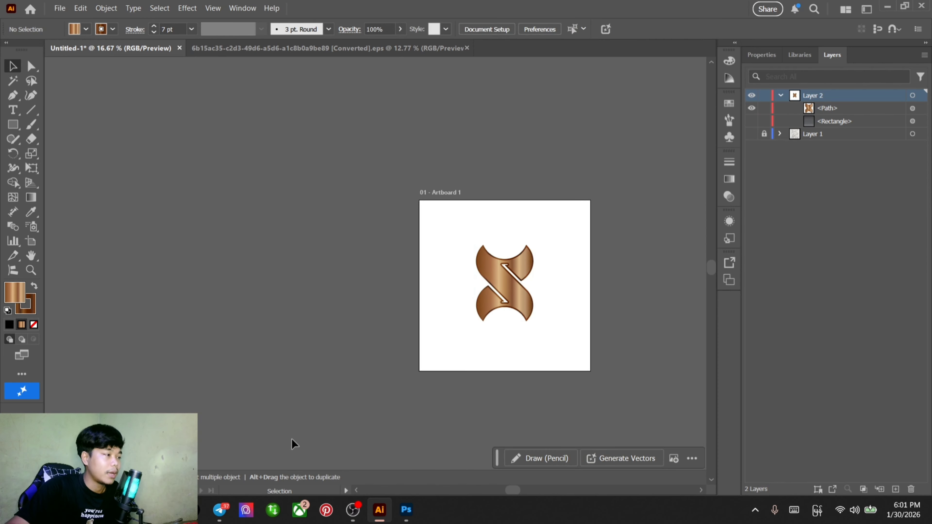
pyautogui.hotkey('alt', 'Tab')
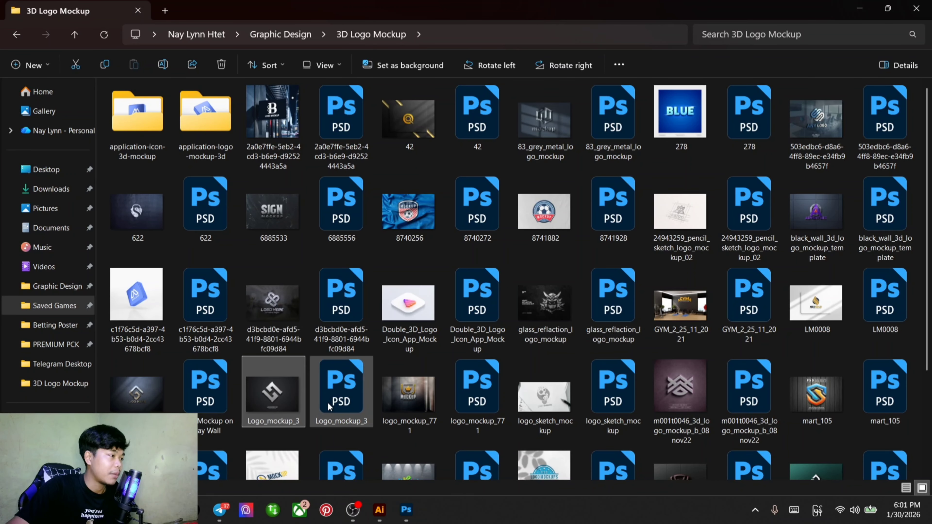
pyautogui.doubleClick(346, 387)
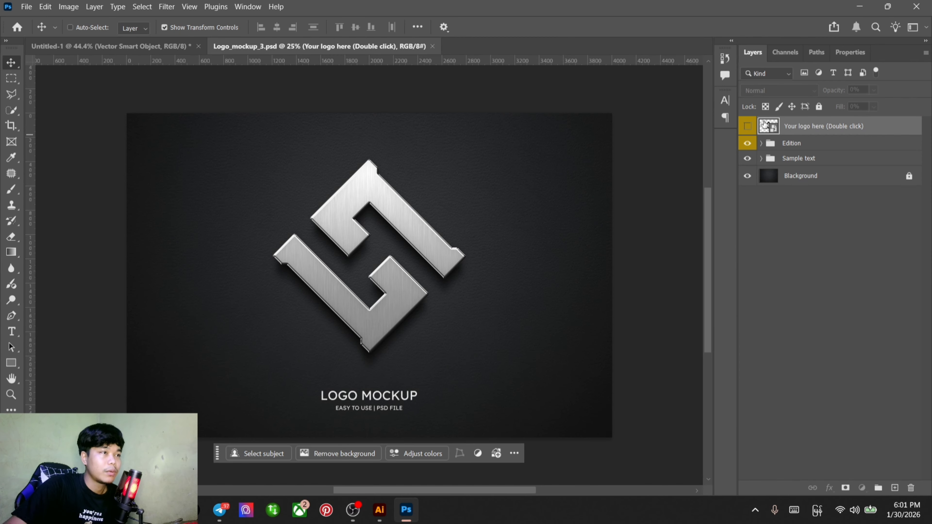
# Open the "Your logo here" smart object, paste the metallic logo, and scale it down proportionally around the canvas centre
pyautogui.doubleClick(765, 125)
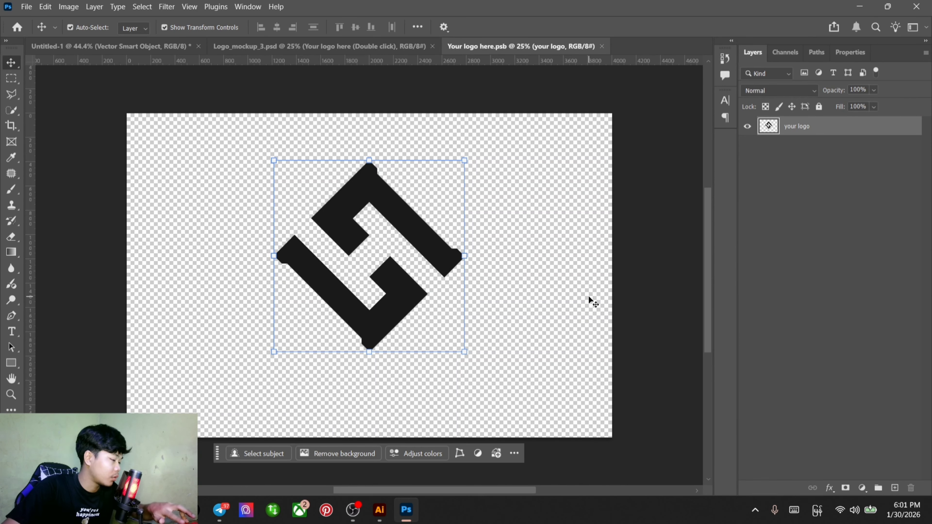
pyautogui.hotkey('ctrl', 'v')
pyautogui.click(516, 127)
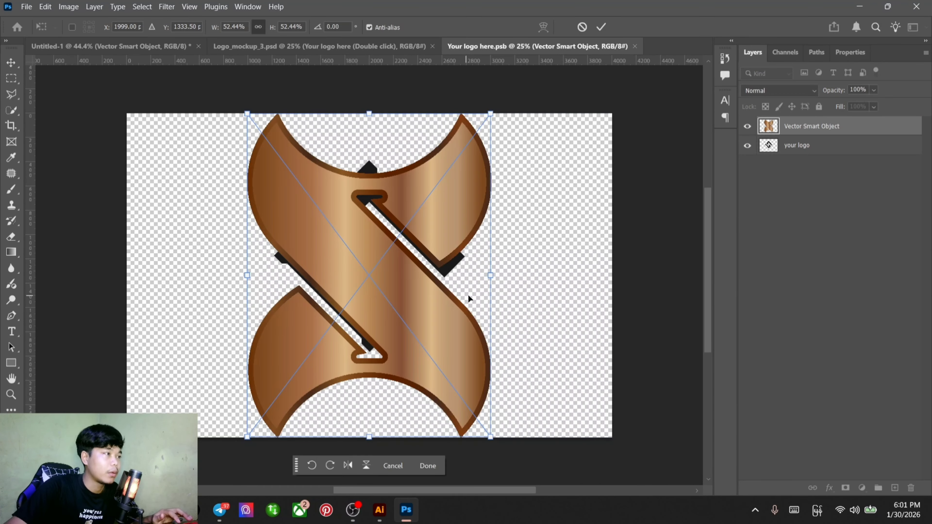
pyautogui.moveTo(493, 276); pyautogui.dragTo(423, 276)
pyautogui.moveTo(309, 281); pyautogui.dragTo(343, 283)
# Hide the original "your logo" layer, save the smart object and return to the Logo_mockup_3 document
pyautogui.click(748, 146)
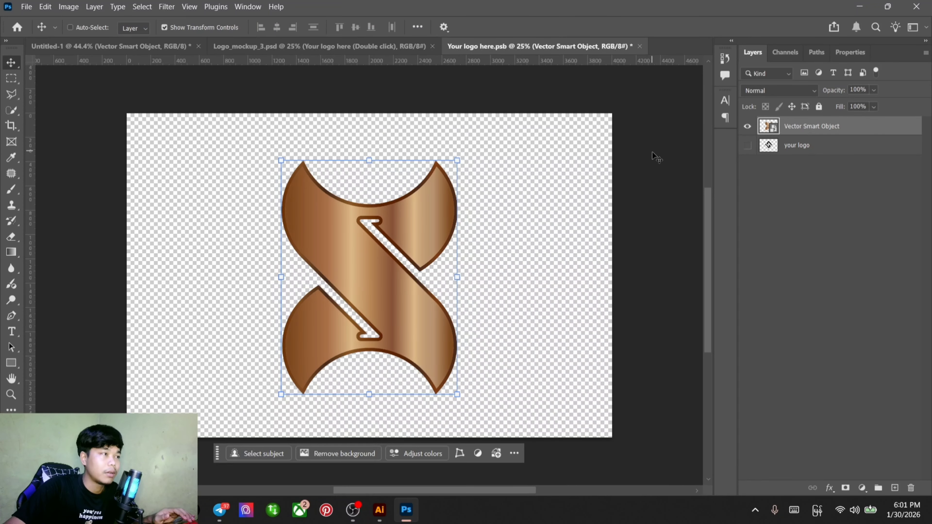
pyautogui.hotkey('ctrl', 's')
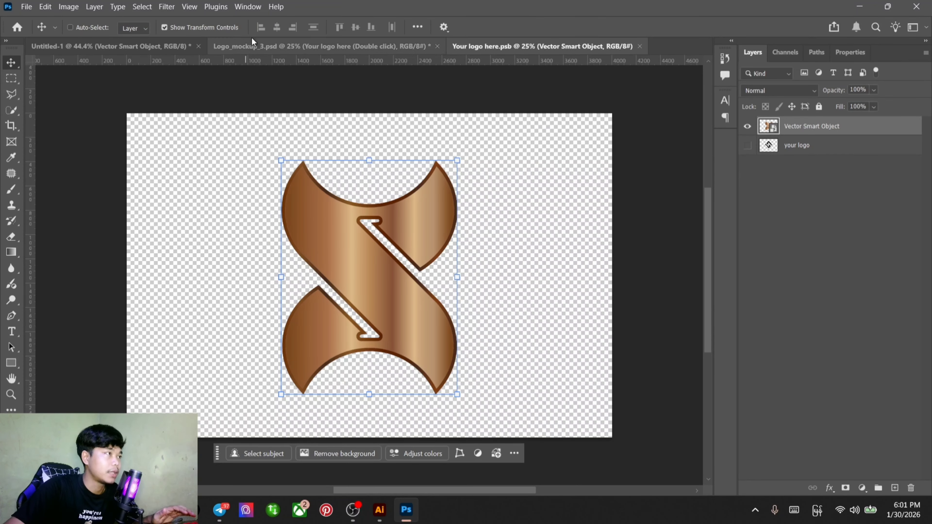
pyautogui.click(287, 49)
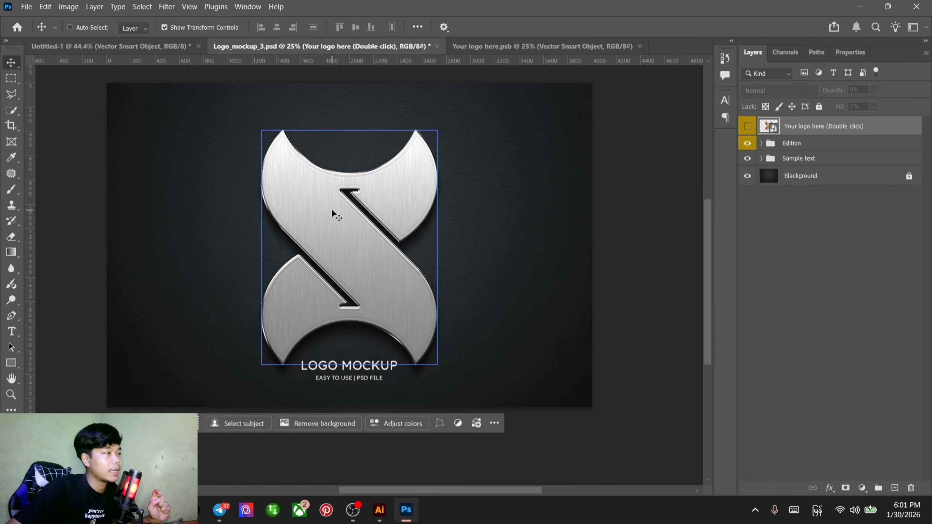
# Set the fill of the "logo hightlight" layer in the Edition group to 100% and hide the Sample text group
pyautogui.click(766, 143)
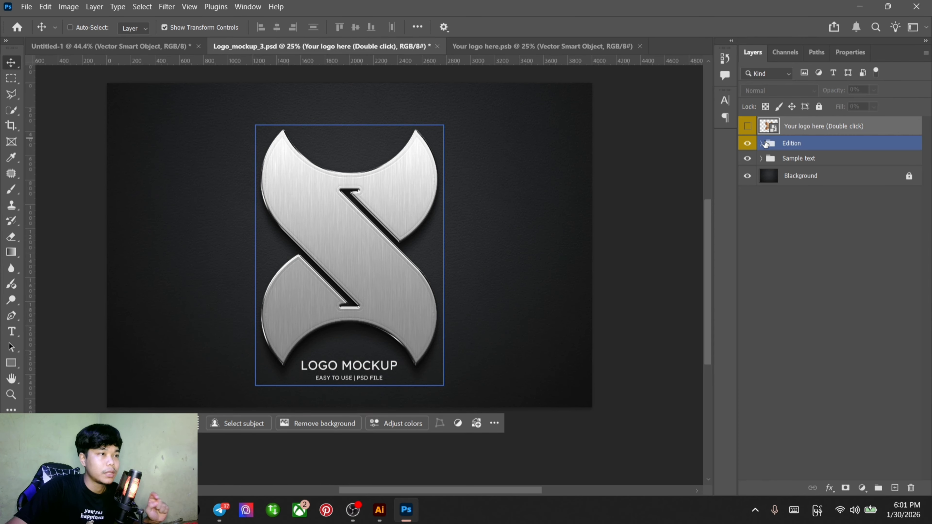
pyautogui.click(762, 143)
pyautogui.click(772, 159)
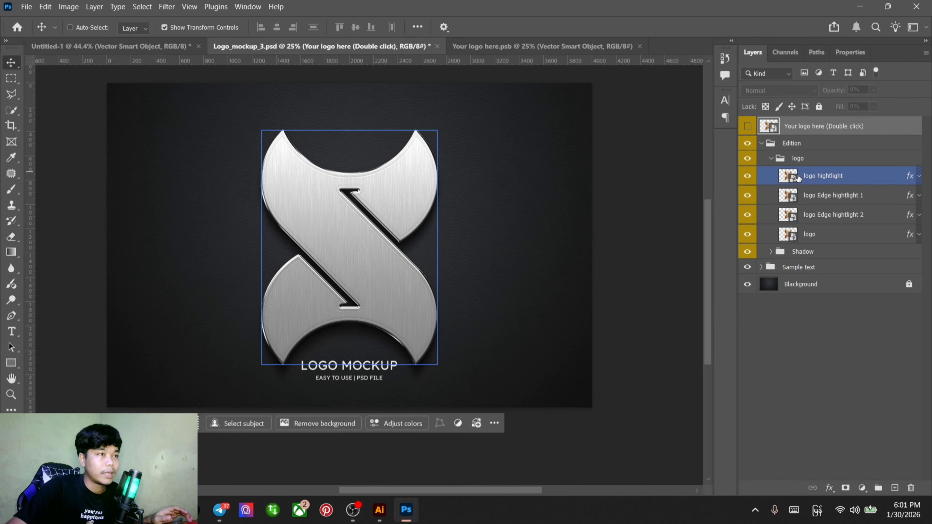
pyautogui.click(799, 178)
pyautogui.moveTo(879, 118); pyautogui.dragTo(927, 120)
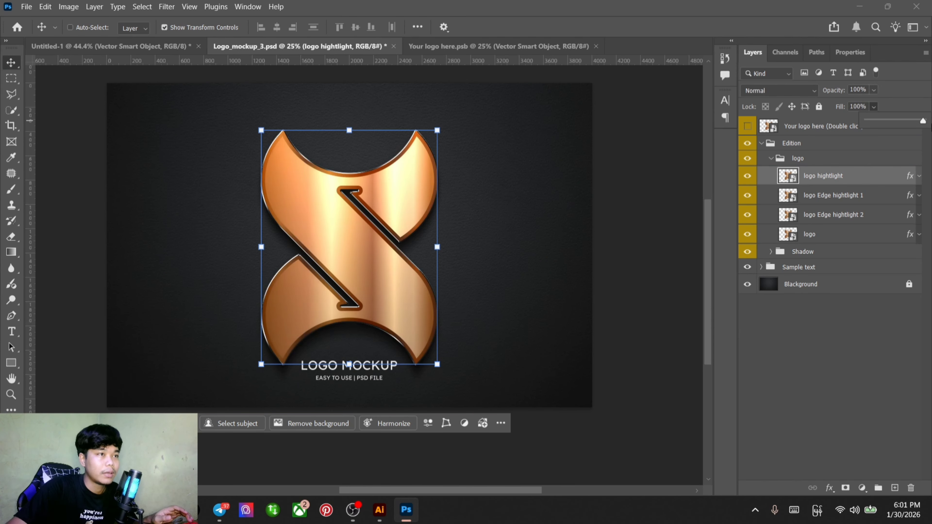
pyautogui.click(637, 195)
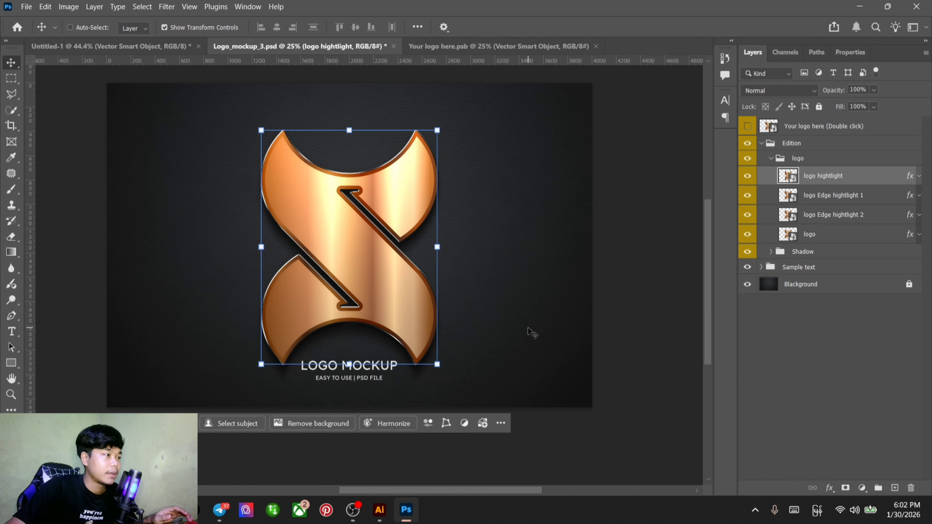
pyautogui.click(751, 267)
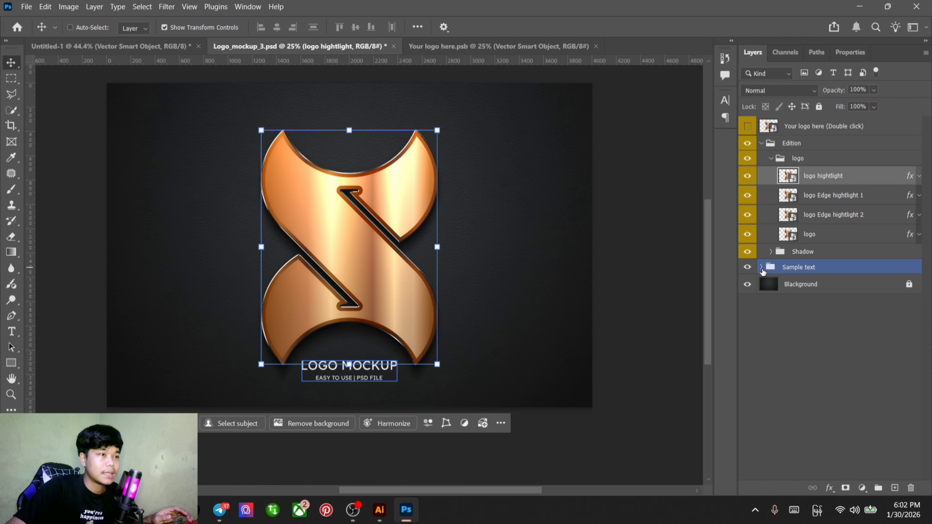
pyautogui.click(747, 267)
# Reopen the logo smart object, scale the metallic logo down to about 28.39%, save it and return to the mockup
pyautogui.click(764, 127)
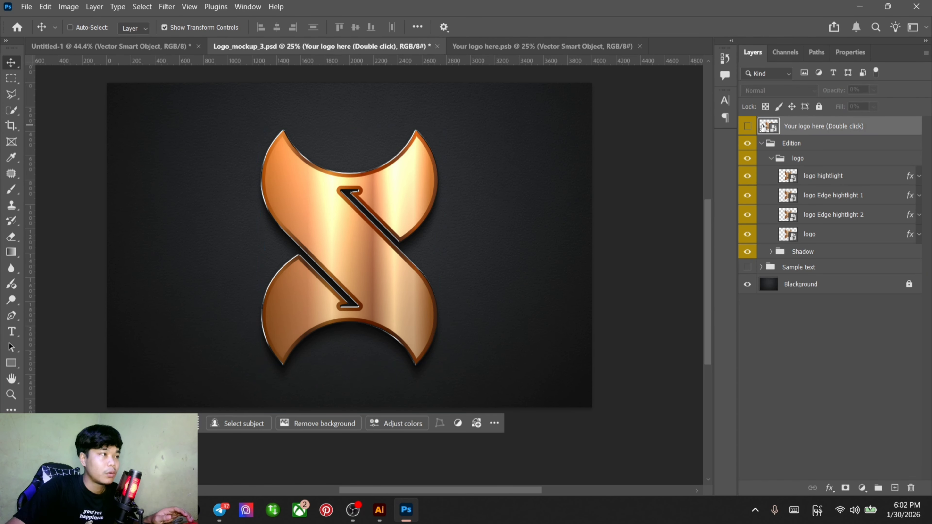
pyautogui.doubleClick(763, 127)
pyautogui.moveTo(457, 276); pyautogui.dragTo(411, 280)
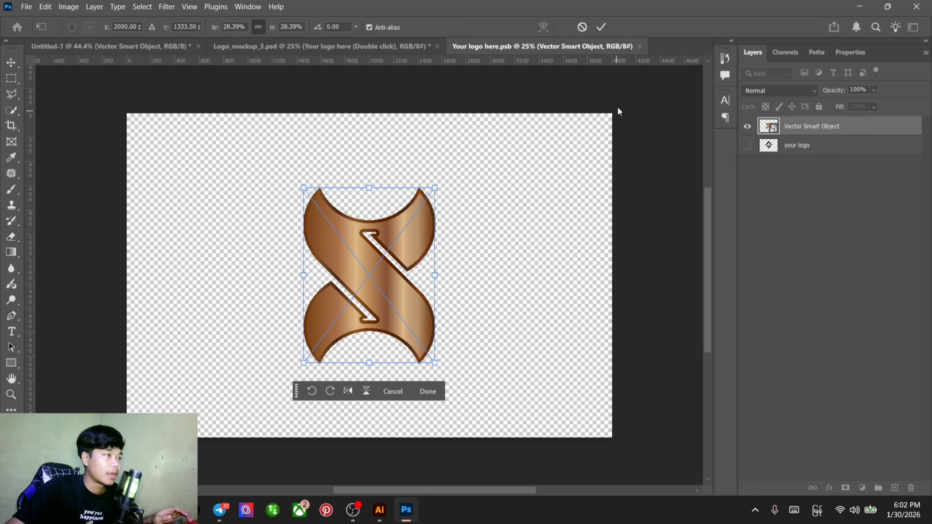
pyautogui.click(602, 27)
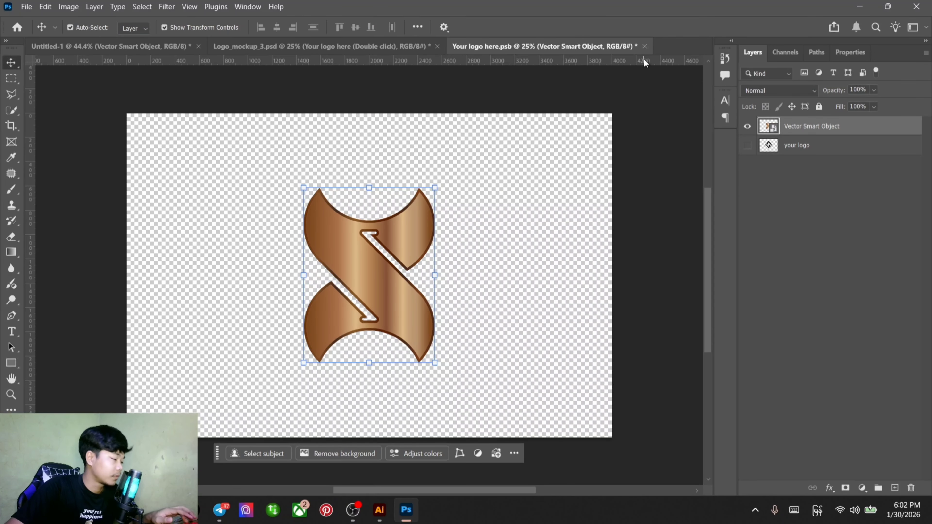
pyautogui.hotkey('ctrl', 's')
pyautogui.click(319, 46)
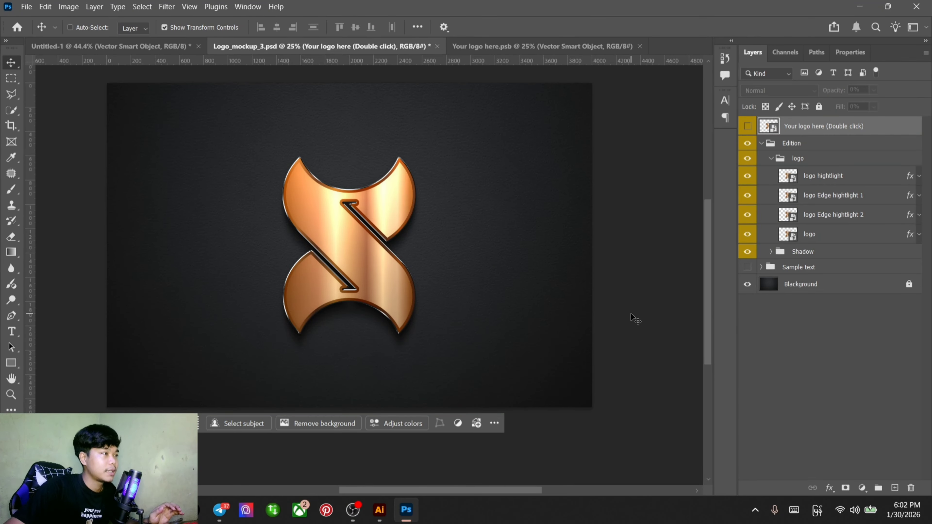
# Select the Blackground layer and inspect the metallic logo on the mockup at full view and up close
pyautogui.scroll(2, 327, 265)
pyautogui.scroll(-3, 340, 276)
pyautogui.click(786, 282)
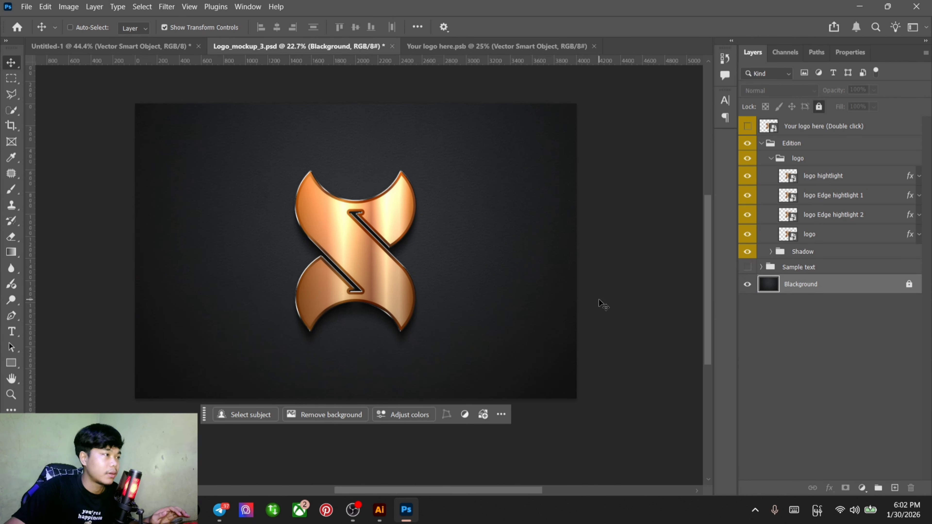
pyautogui.click(765, 197)
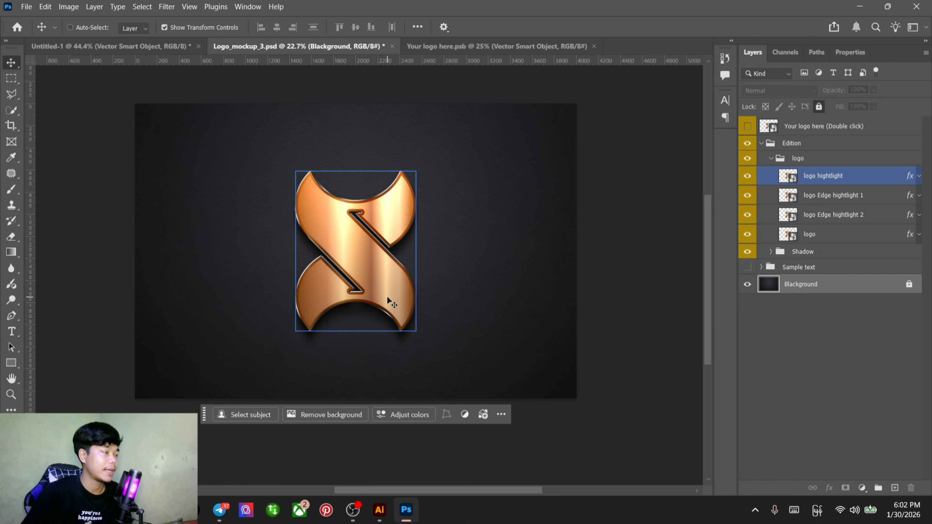
pyautogui.scroll(5, 344, 263)
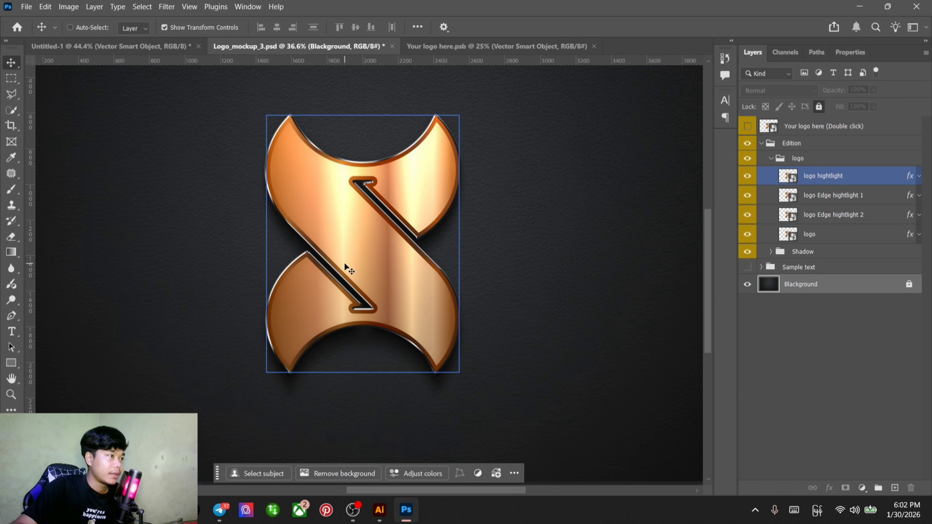